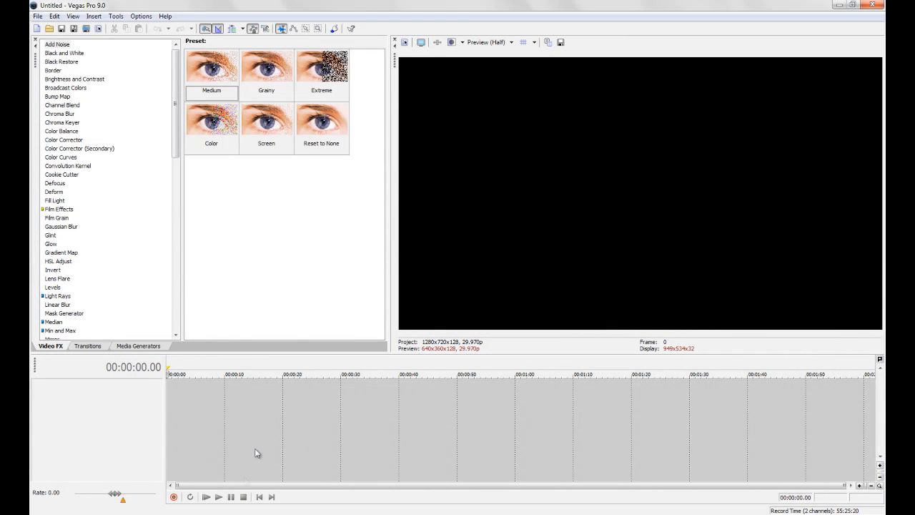
# Add the gameplay clip Jaymz_Nuke_Wallbang.avi with its audio to the start of the empty timeline
pyautogui.click(251, 453)
pyautogui.moveTo(627, 199); pyautogui.dragTo(199, 401)
pyautogui.click(195, 400)
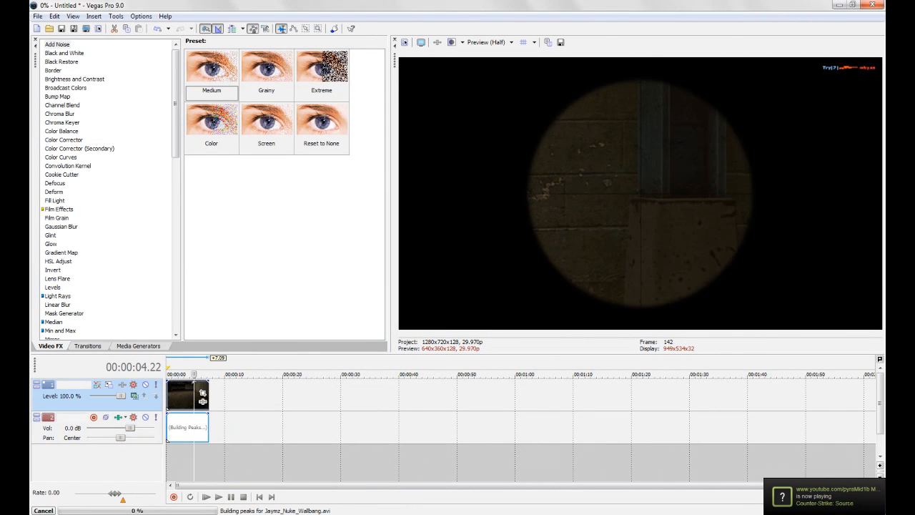
# Add jaymz_wallbang_DS1 and jaymz_wallbang_DS2 from the Smooths folder to the video track at about 16 seconds, after the gameplay clip
pyautogui.moveTo(169, 514)
pyautogui.click(223, 469)
pyautogui.press('BackSpace')
pyautogui.doubleClick(793, 204)
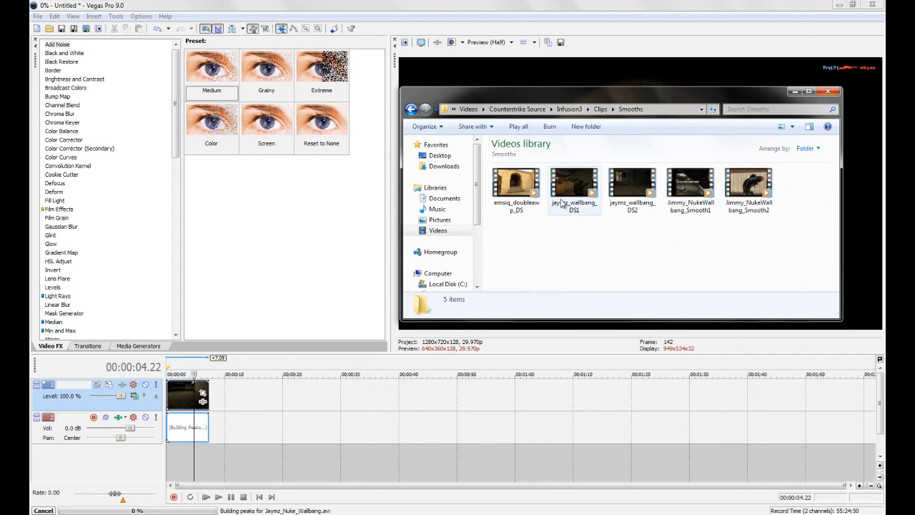
pyautogui.moveTo(555, 247); pyautogui.dragTo(654, 190)
pyautogui.moveTo(576, 187); pyautogui.dragTo(251, 420)
pyautogui.scroll(3, 266, 413)
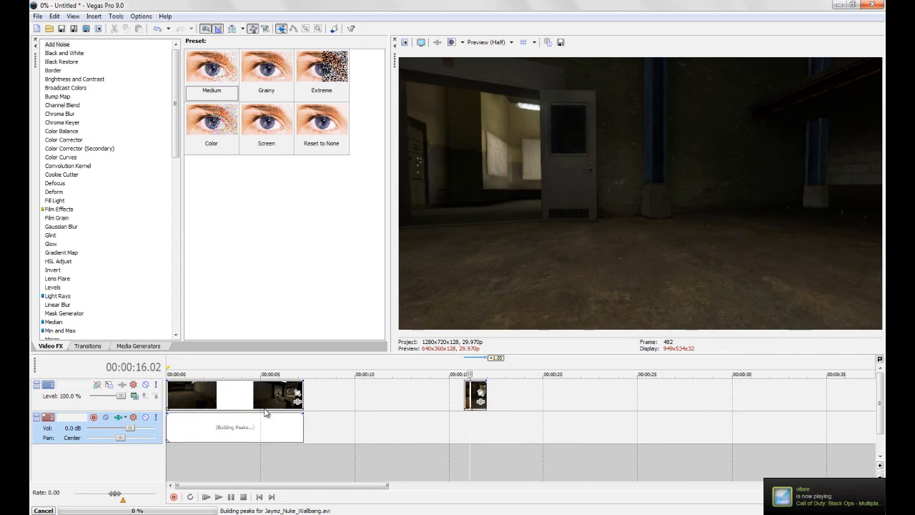
# Preview frames of the gameplay clip and of the two short smooth clips on the video track
pyautogui.click(262, 394)
pyautogui.moveTo(243, 443); pyautogui.dragTo(206, 476)
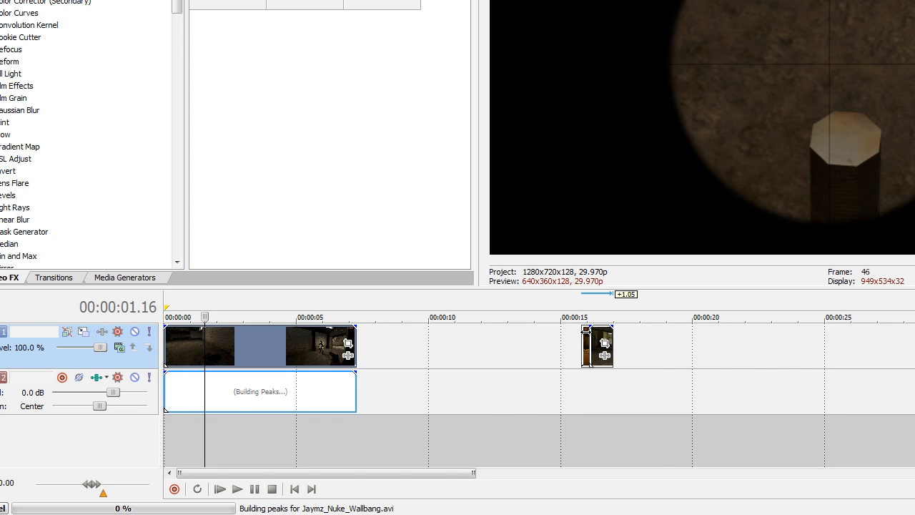
pyautogui.moveTo(586, 336); pyautogui.dragTo(587, 337)
pyautogui.click(586, 338)
pyautogui.click(599, 338)
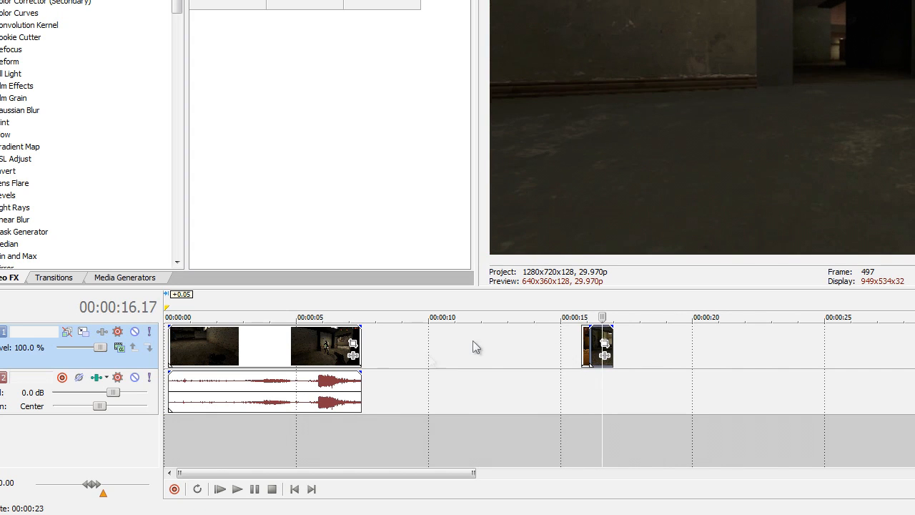
# Move the gameplay clip with its audio so that it starts at 00:00:07.23, ahead of the two short clips
pyautogui.moveTo(295, 351); pyautogui.dragTo(291, 355)
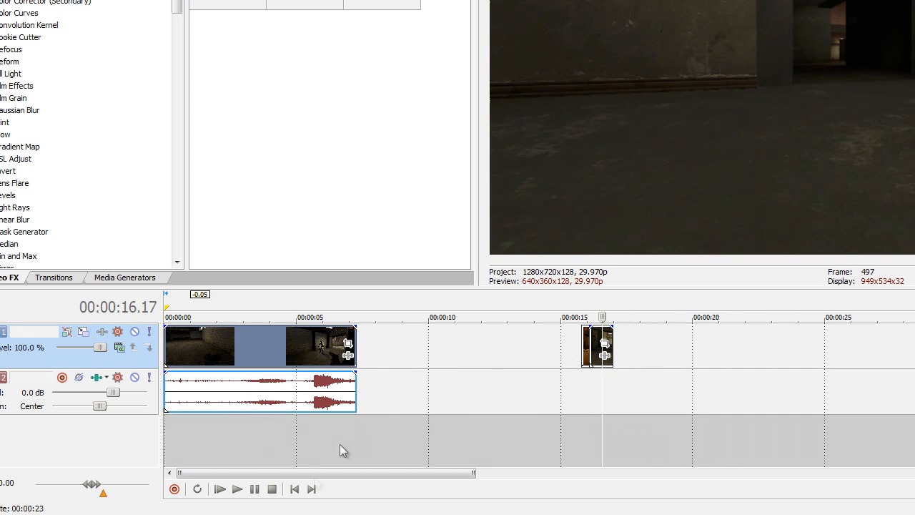
pyautogui.moveTo(213, 350); pyautogui.dragTo(414, 411)
pyautogui.click(415, 433)
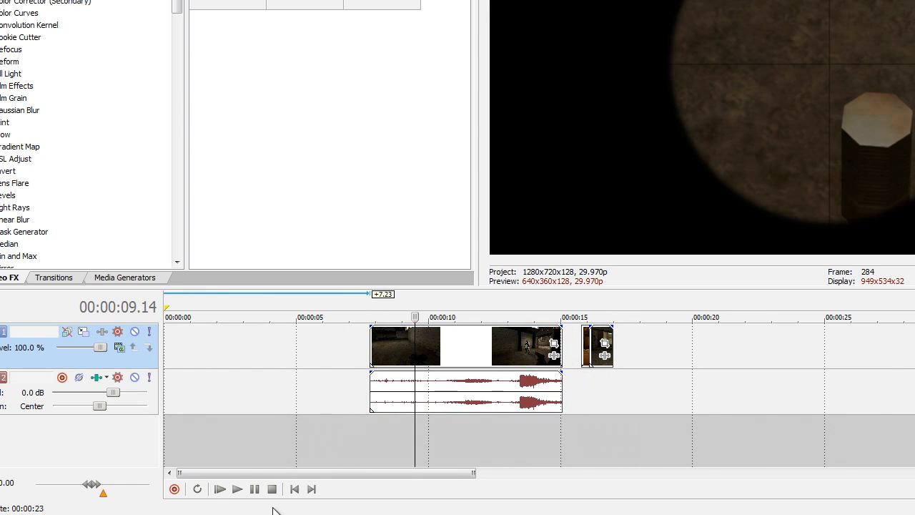
# Add the Voicians song "Loner (The Magic Puppet ...)" from the Voicians music folder on a new audio track starting at zero
pyautogui.click(245, 438)
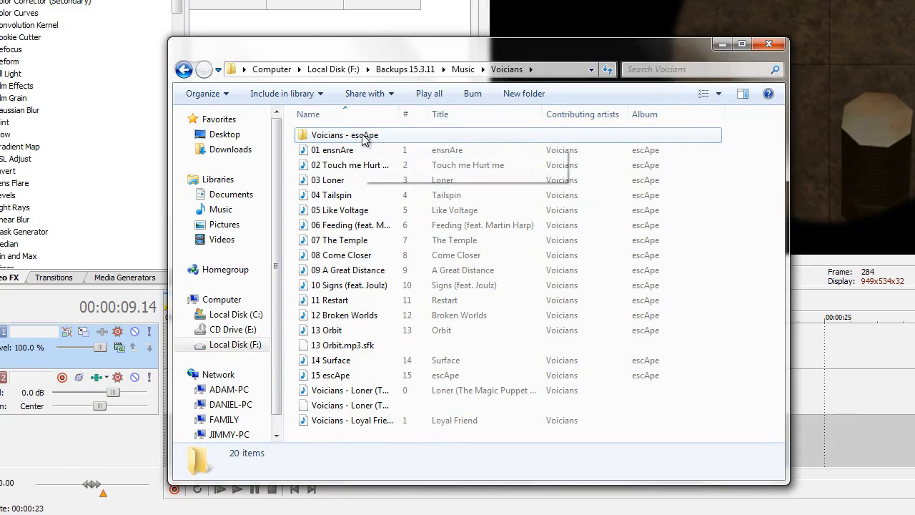
pyautogui.click(337, 395)
pyautogui.moveTo(336, 401); pyautogui.dragTo(150, 488)
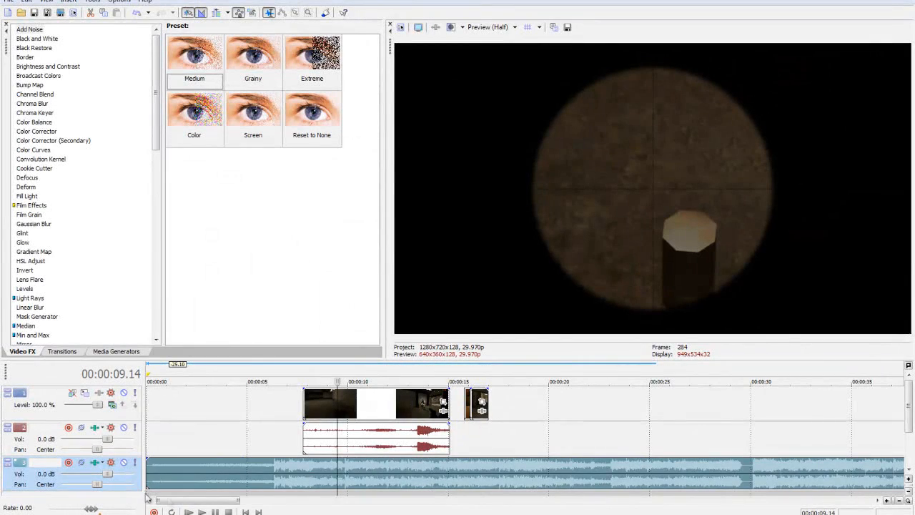
# Split the song at about 1 minute 17 seconds and delete the part before the split
pyautogui.scroll(-1, 615, 476)
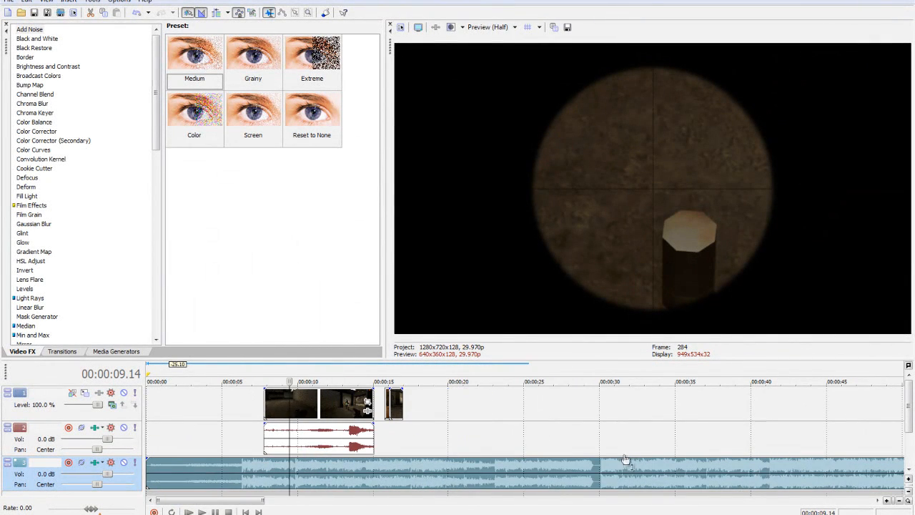
pyautogui.click(592, 484)
pyautogui.press('space')
pyautogui.scroll(-3, 437, 481)
pyautogui.click(441, 481)
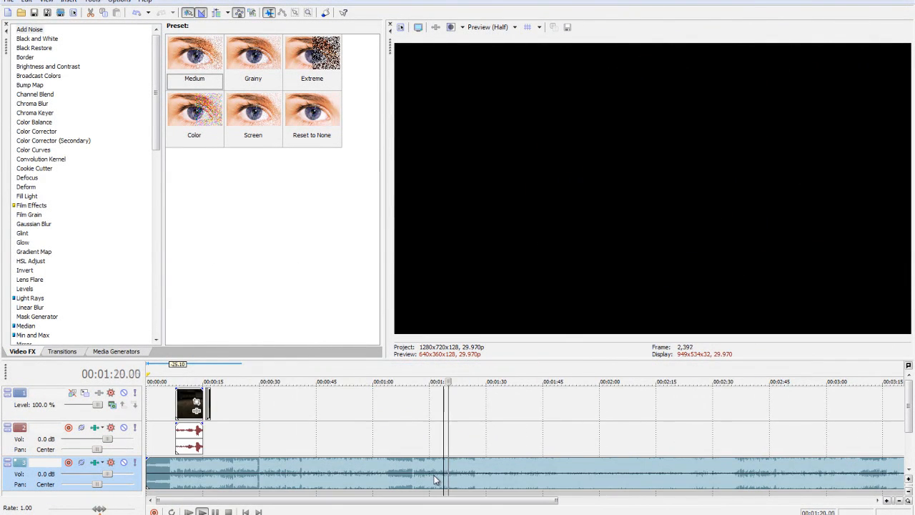
pyautogui.press('s')
pyautogui.press('End')
pyautogui.press('Delete')
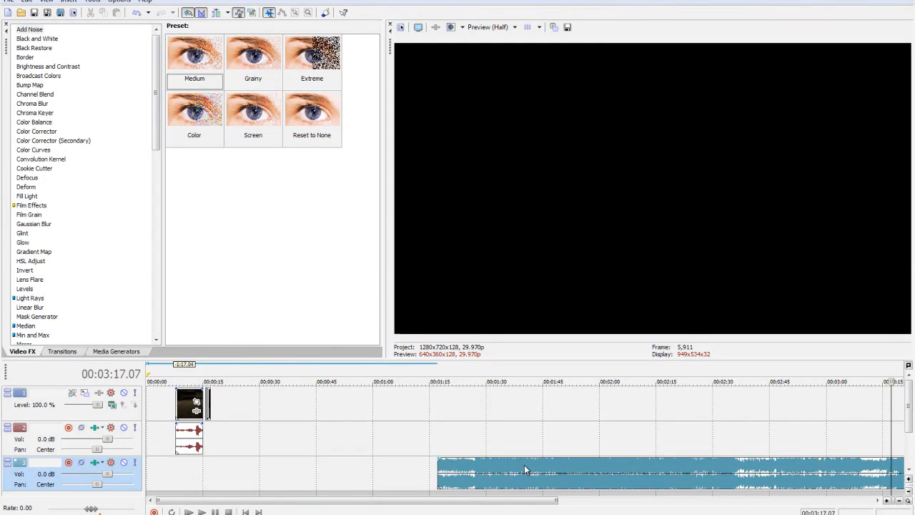
# Move the remaining song part to the timeline start and the gameplay clip with its audio to about 18 seconds, past the short clips
pyautogui.moveTo(525, 470); pyautogui.dragTo(195, 489)
pyautogui.click(166, 489)
pyautogui.scroll(4, 202, 474)
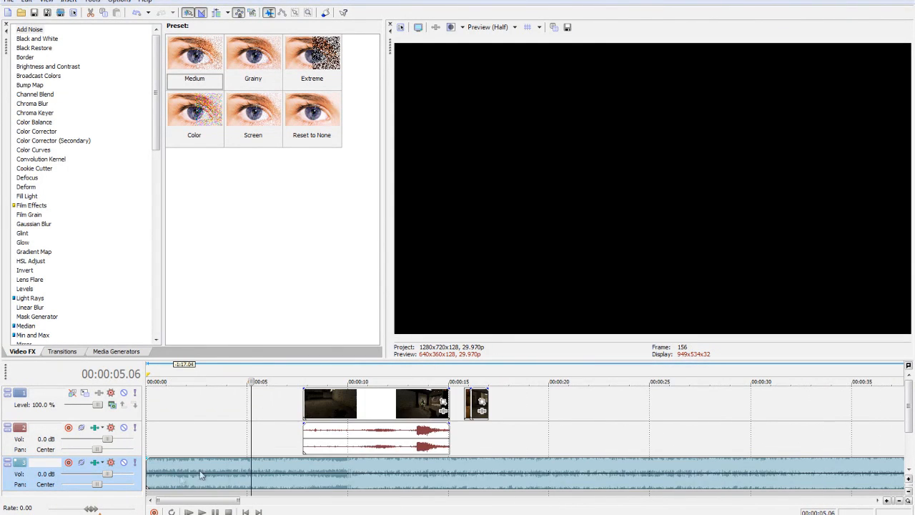
pyautogui.moveTo(384, 401); pyautogui.dragTo(578, 391)
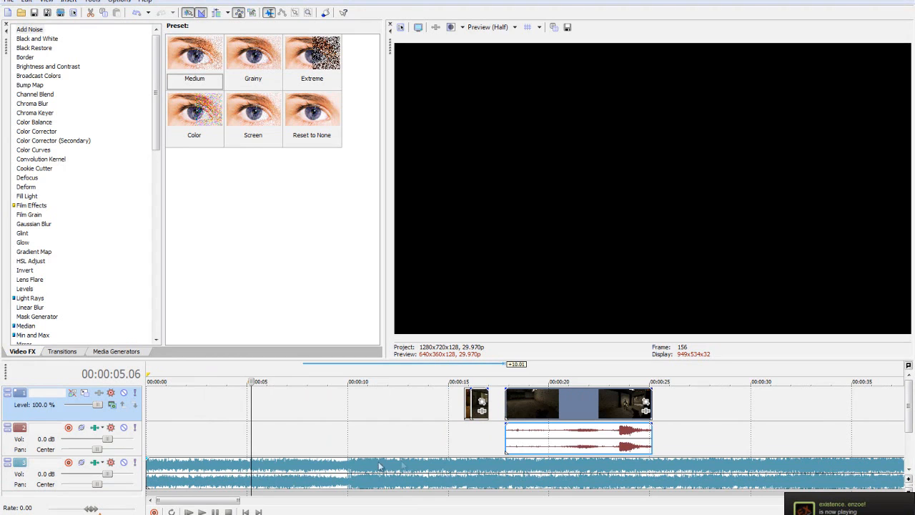
# Find the song's beat just after 10 seconds and insert a timeline marker on it at 00:00:10.26
pyautogui.click(351, 451)
pyautogui.scroll(5, 351, 450)
pyautogui.press('space')
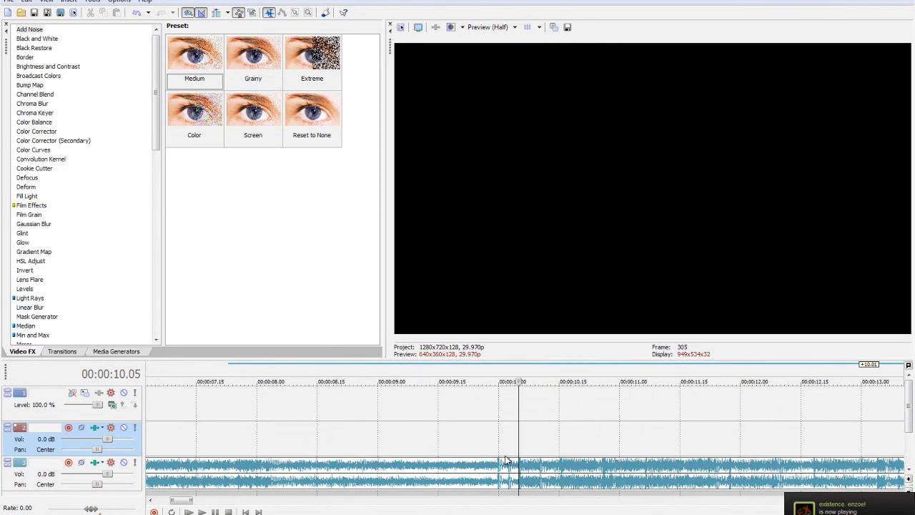
pyautogui.click(603, 447)
pyautogui.press('space')
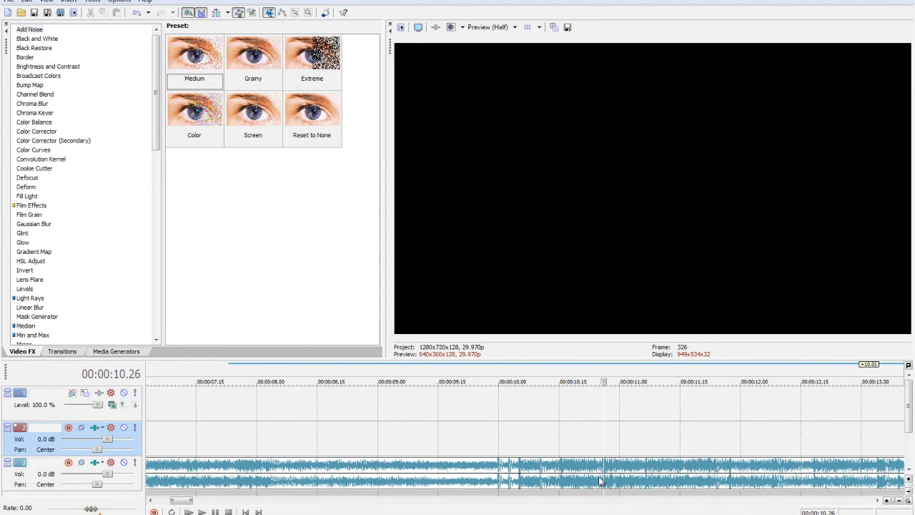
pyautogui.press('n')
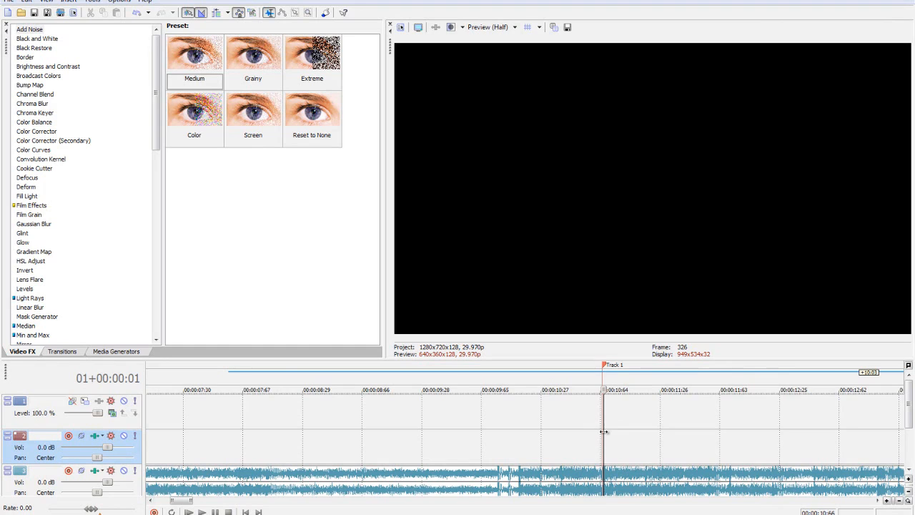
pyautogui.hotkey('ctrl', 'z')
pyautogui.press('m')
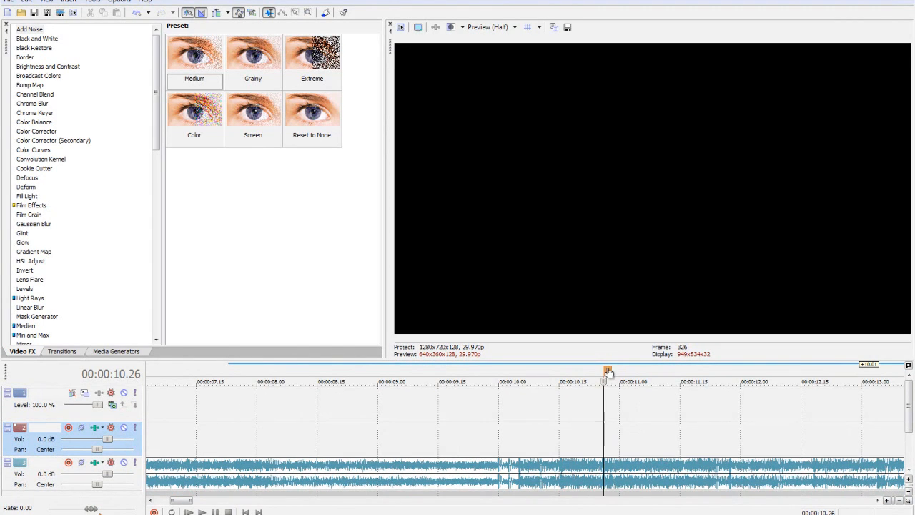
# Examine the song's waveform around 10 seconds in relation to the marker at 00:00:10.26
pyautogui.click(596, 411)
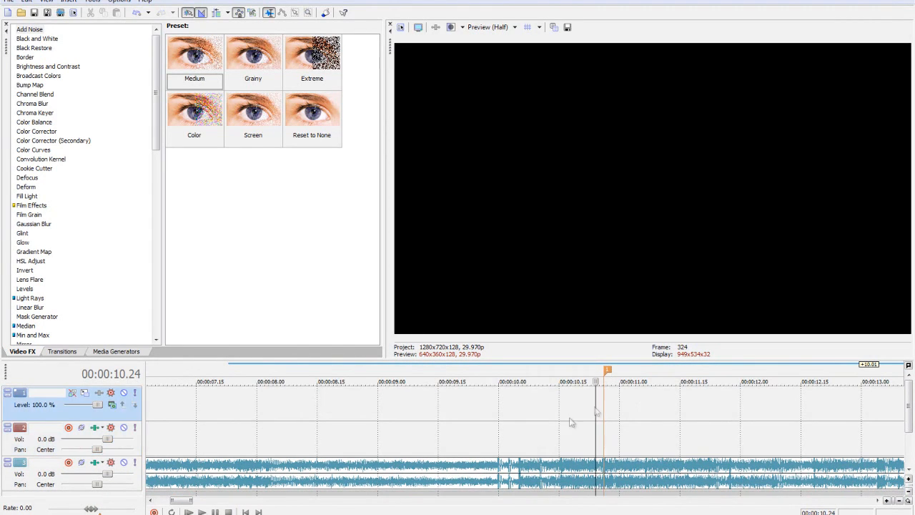
pyautogui.click(605, 455)
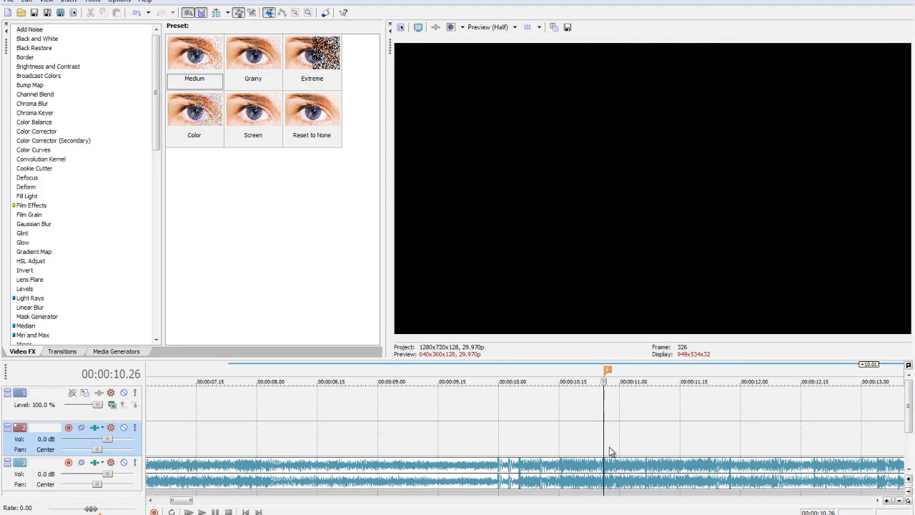
pyautogui.click(497, 445)
pyautogui.click(500, 445)
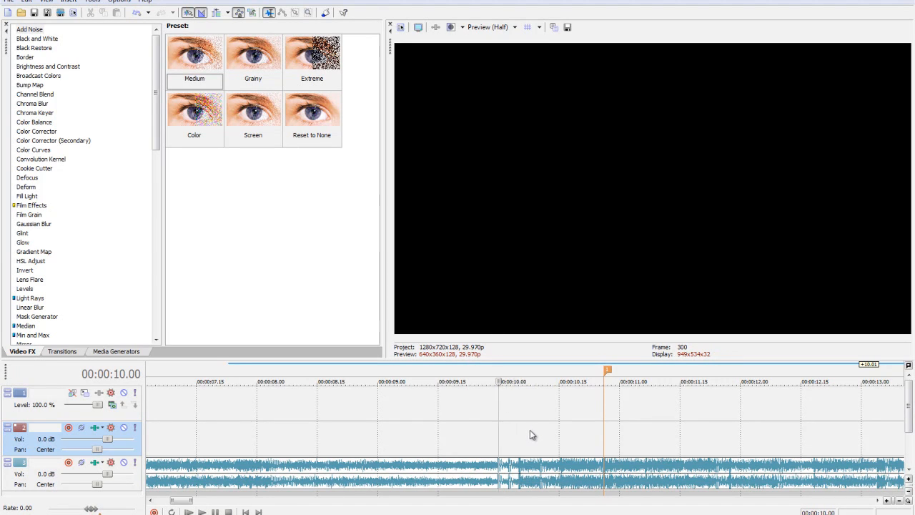
pyautogui.click(512, 450)
pyautogui.click(530, 448)
pyautogui.scroll(-2, 515, 413)
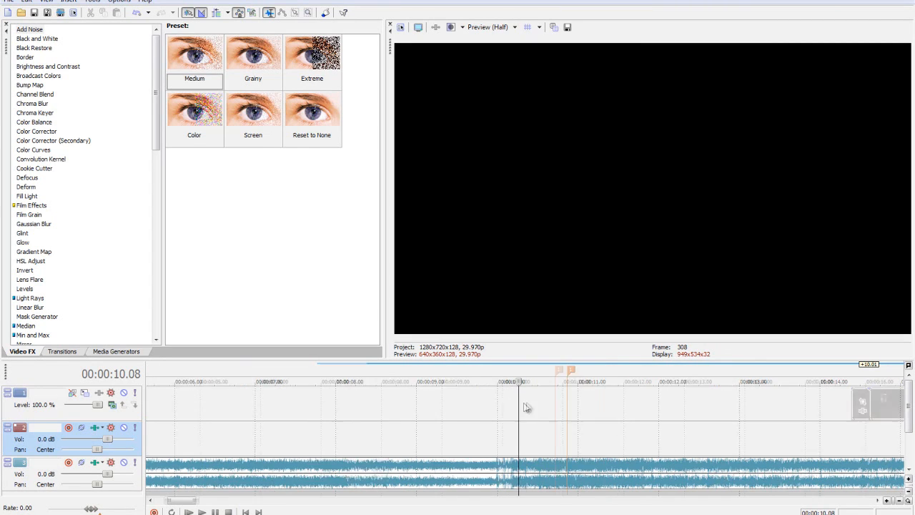
pyautogui.click(556, 402)
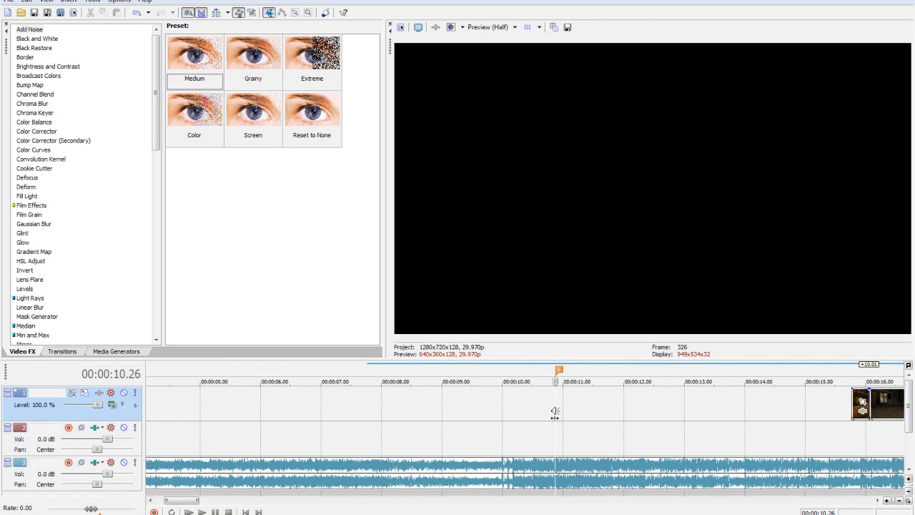
# Move the second short clip 2 seconds 11 frames earlier, and align the gunshot in the gameplay clip's audio with the marker
pyautogui.moveTo(874, 415); pyautogui.dragTo(744, 418)
pyautogui.scroll(-4, 744, 420)
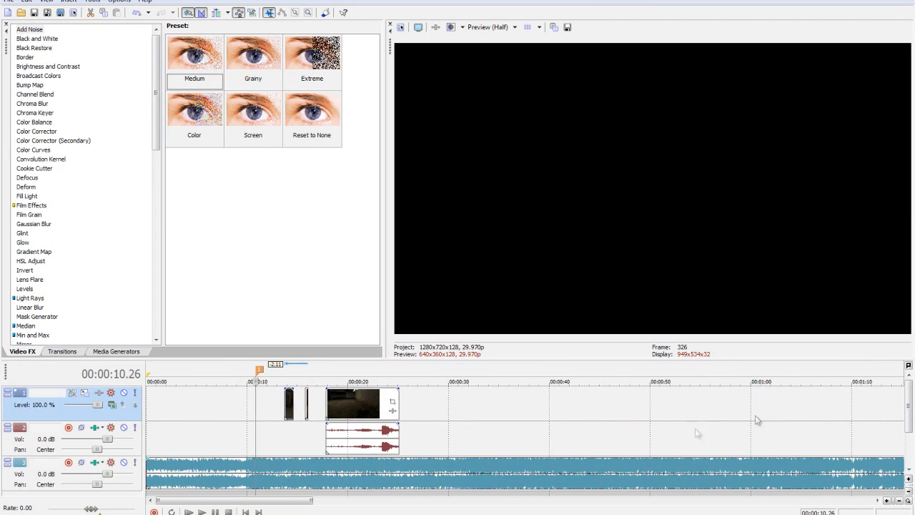
pyautogui.moveTo(373, 417); pyautogui.dragTo(253, 414)
pyautogui.scroll(5, 252, 413)
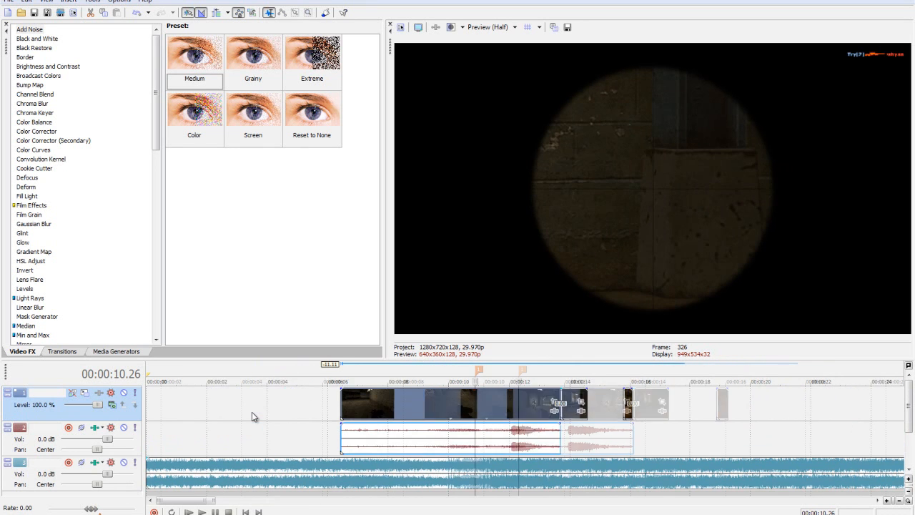
pyautogui.moveTo(544, 408); pyautogui.dragTo(497, 413)
pyautogui.click(438, 373)
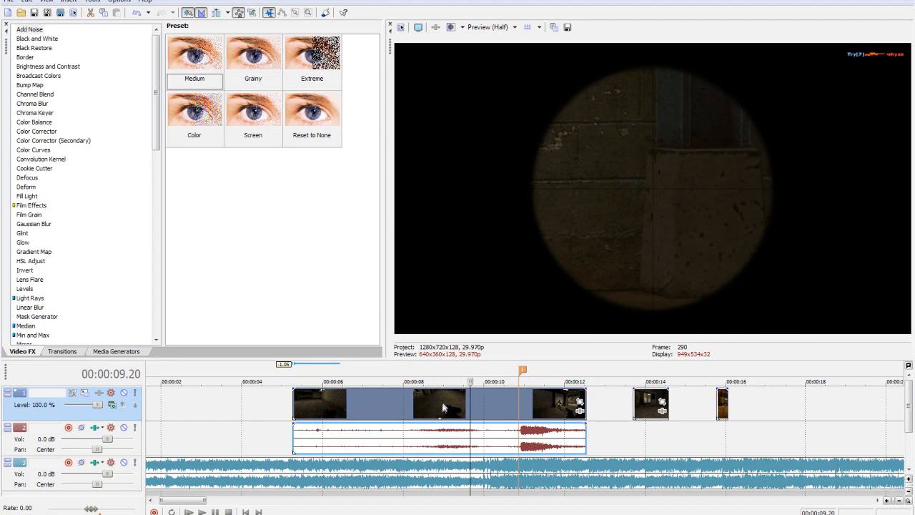
# Shift the gameplay clip with its audio 10 frames earlier, and move the audio on its own to about 17 seconds
pyautogui.click(442, 404)
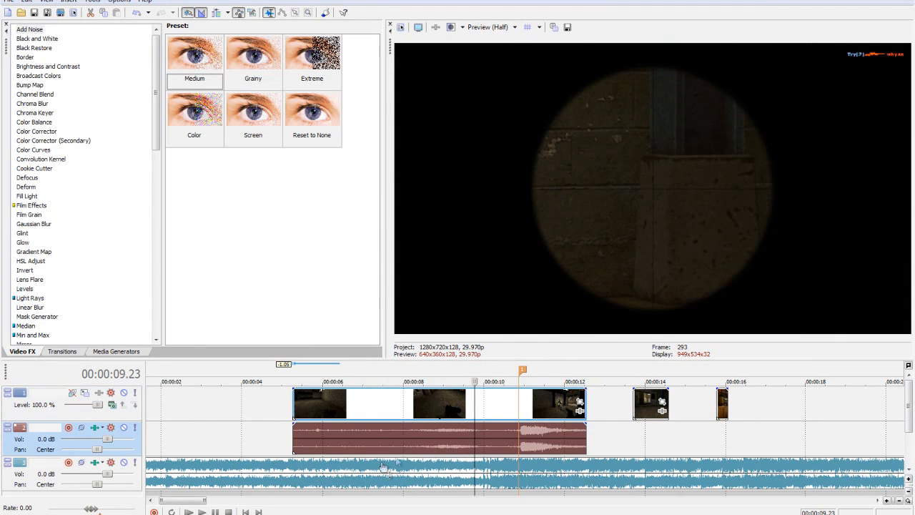
pyautogui.moveTo(533, 436); pyautogui.dragTo(519, 436)
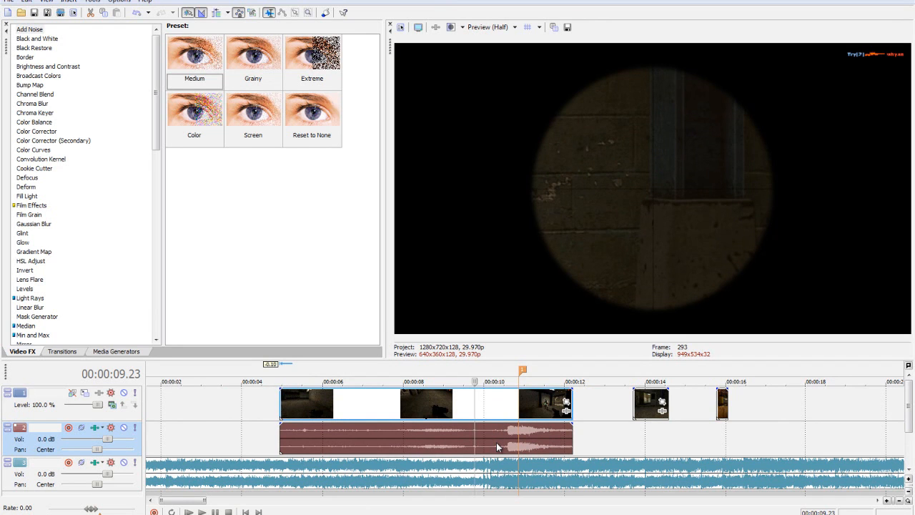
pyautogui.moveTo(504, 439); pyautogui.dragTo(907, 436)
pyautogui.scroll(-4, 412, 438)
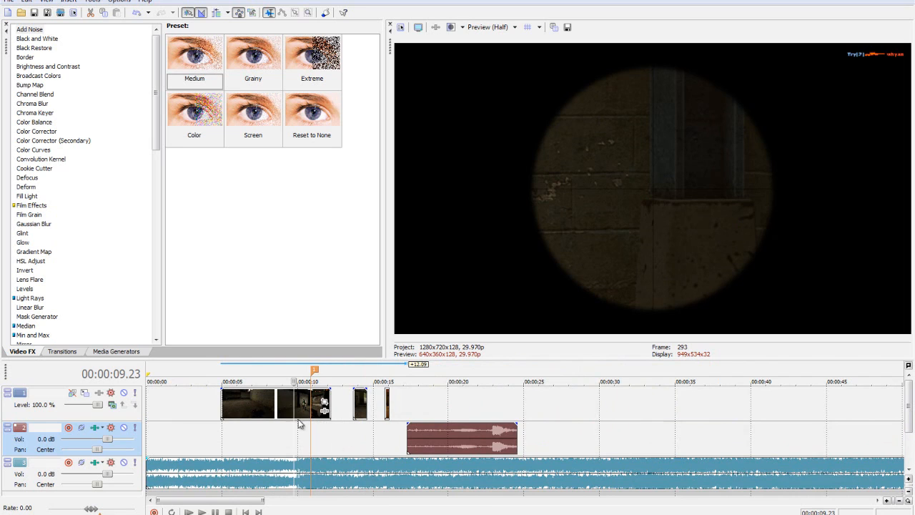
# Split the gameplay video at 00:00:05.29, just before the player scopes in
pyautogui.click(300, 421)
pyautogui.scroll(4, 304, 421)
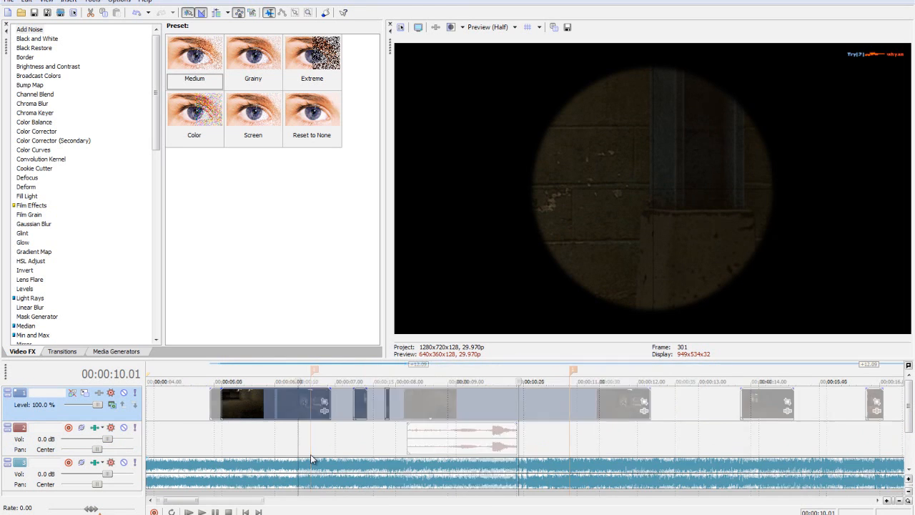
pyautogui.click(456, 417)
pyautogui.click(405, 412)
pyautogui.click(367, 411)
pyautogui.press('Left')
pyautogui.press('Left')
pyautogui.press('Left')
pyautogui.press('Left')
pyautogui.press('Left')
pyautogui.press('Left')
pyautogui.press('Left')
pyautogui.press('Left')
pyautogui.press('Left')
pyautogui.press('Left')
pyautogui.press('Left')
pyautogui.press('Left')
pyautogui.press('Left')
pyautogui.press('Left')
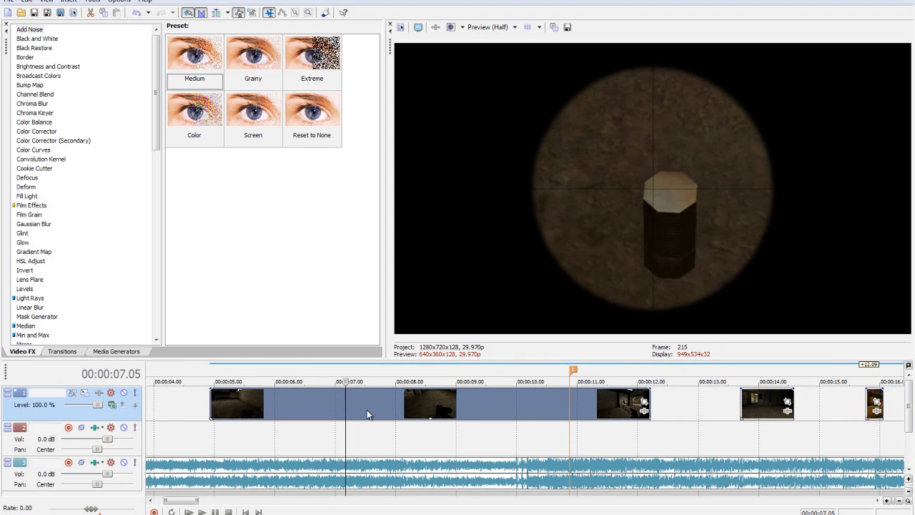
pyautogui.press('Left')
pyautogui.press('Left')
pyautogui.press('Left')
pyautogui.press('Left')
pyautogui.press('Left')
pyautogui.press('Left')
pyautogui.press('Left')
pyautogui.press('Left')
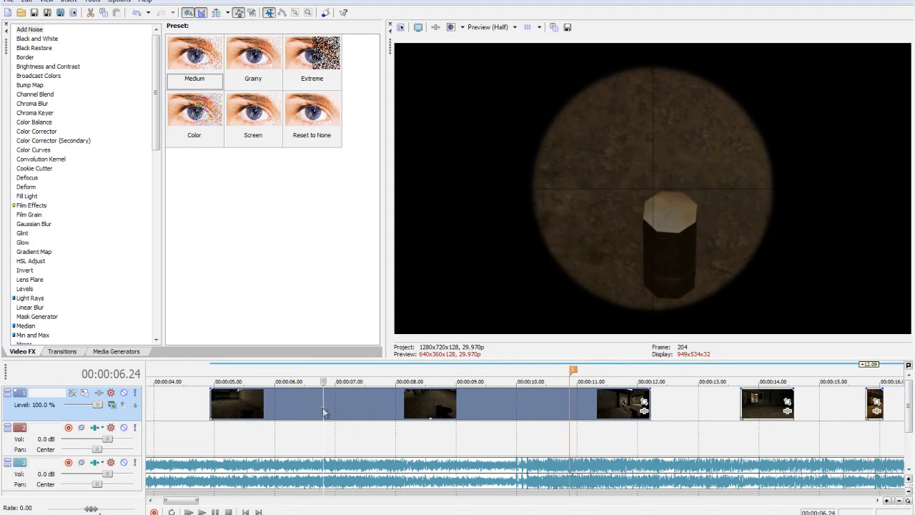
pyautogui.press('Left')
pyautogui.press('Left')
pyautogui.press('Left')
pyautogui.press('Left')
pyautogui.press('Left')
pyautogui.press('Left')
pyautogui.press('Left')
pyautogui.press('Left')
pyautogui.press('Left')
pyautogui.press('Left')
pyautogui.press('Left')
pyautogui.press('Left')
pyautogui.press('Left')
pyautogui.press('Left')
pyautogui.press('Left')
pyautogui.press('Left')
pyautogui.press('Left')
pyautogui.press('Left')
pyautogui.press('Left')
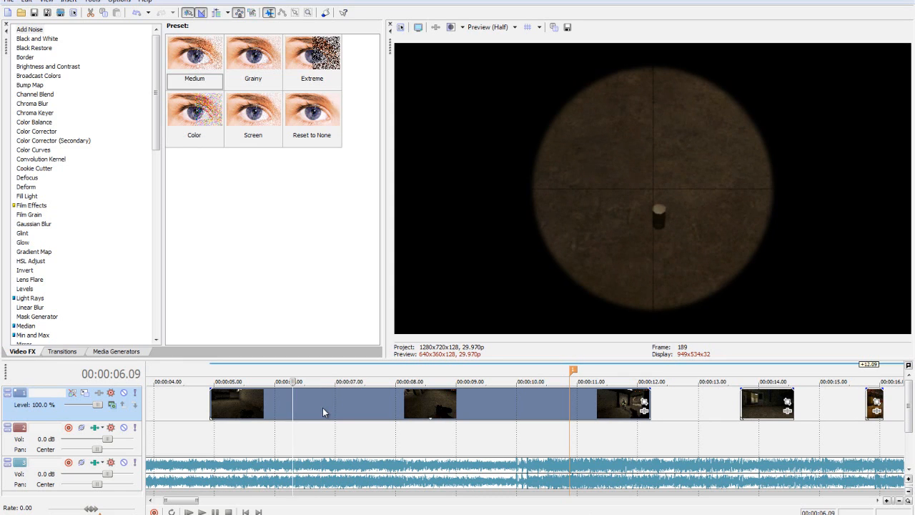
pyautogui.press('Left')
pyautogui.press('Left')
pyautogui.press('Left')
pyautogui.press('Left')
pyautogui.press('Left')
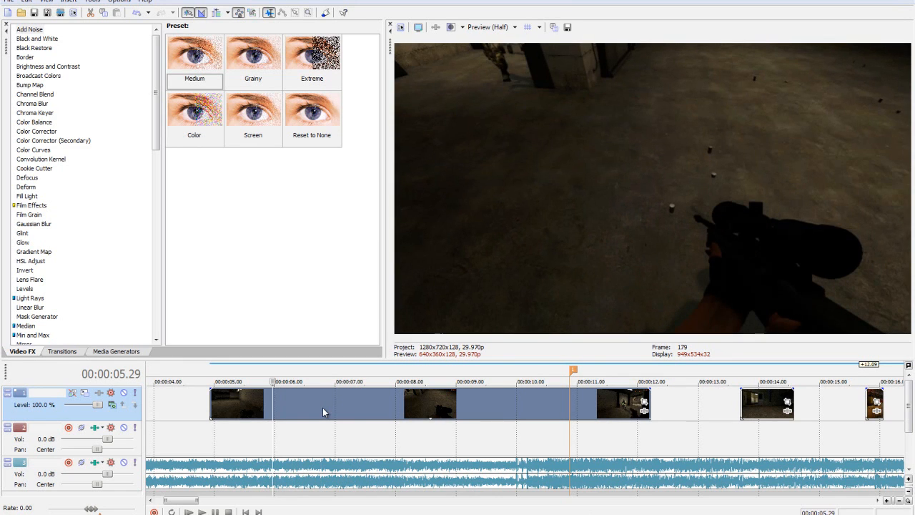
pyautogui.press('s')
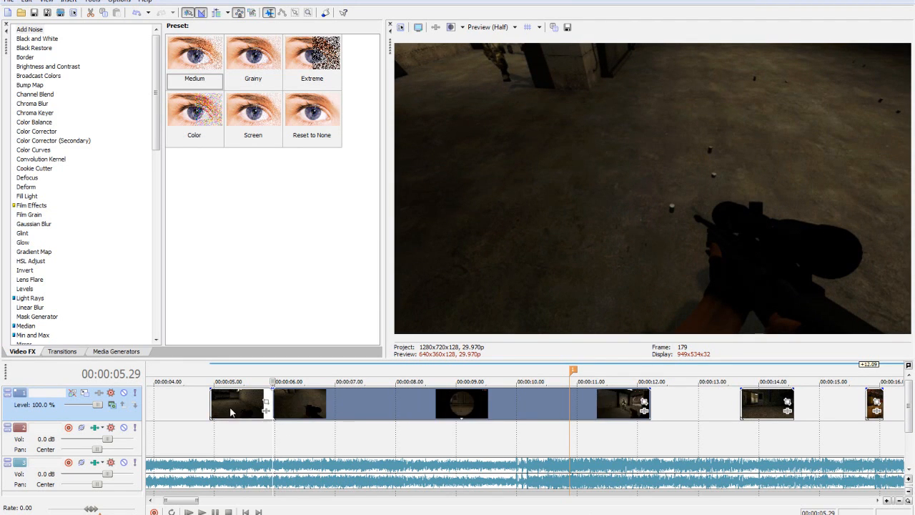
# Examine the short gameplay piece before the cut at 00:00:05.29 frame by frame
pyautogui.click(219, 413)
pyautogui.press('Right')
pyautogui.press('Right')
pyautogui.press('Right')
pyautogui.press('Right')
pyautogui.press('Right')
pyautogui.press('Right')
pyautogui.press('Right')
pyautogui.press('Right')
pyautogui.press('Right')
pyautogui.press('Right')
pyautogui.press('Right')
pyautogui.press('Right')
pyautogui.press('Right')
pyautogui.press('Right')
pyautogui.press('Right')
pyautogui.press('Right')
pyautogui.press('Right')
pyautogui.press('Right')
pyautogui.press('Right')
pyautogui.press('Right')
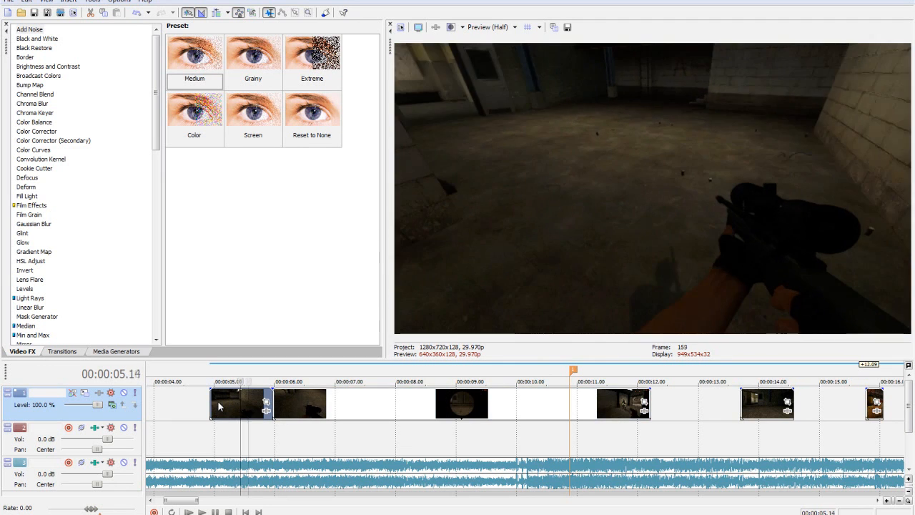
# Split the long gameplay piece at 00:00:09.07, during the scoped-in view just before the shot
pyautogui.click(366, 406)
pyautogui.press('Right')
pyautogui.press('Right')
pyautogui.click(398, 406)
pyautogui.click(419, 404)
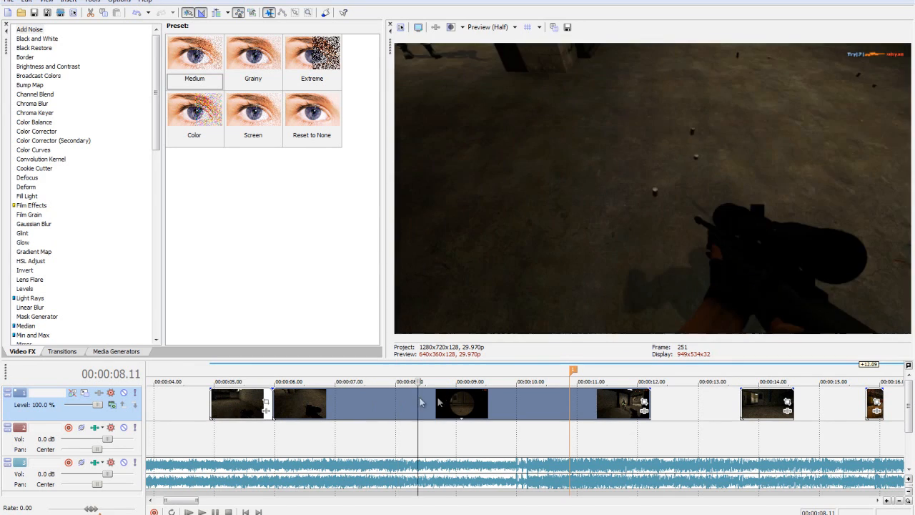
pyautogui.click(442, 401)
pyautogui.press('Right')
pyautogui.press('Right')
pyautogui.press('Right')
pyautogui.press('Right')
pyautogui.press('Right')
pyautogui.press('Right')
pyautogui.press('Right')
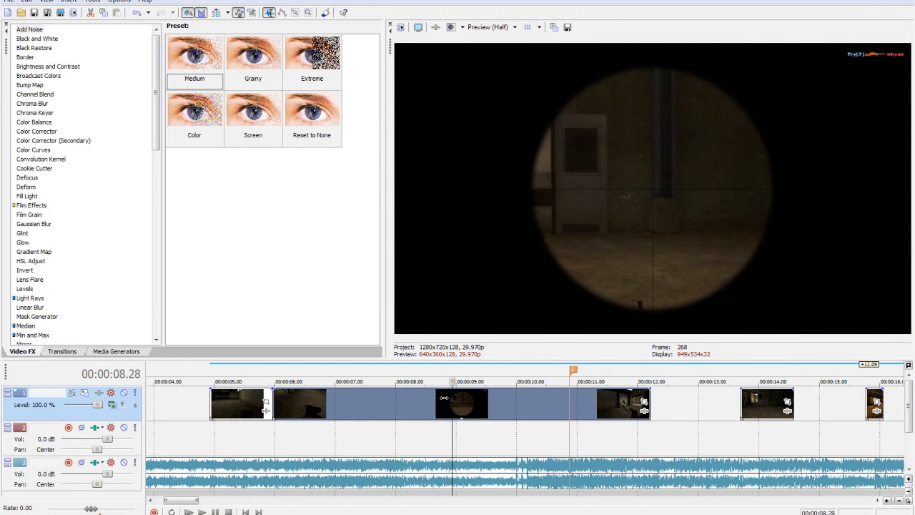
pyautogui.press('Right')
pyautogui.press('Right')
pyautogui.press('Right')
pyautogui.press('Right')
pyautogui.press('Right')
pyautogui.press('Right')
pyautogui.press('Right')
pyautogui.press('Right')
pyautogui.press('Right')
pyautogui.press('Right')
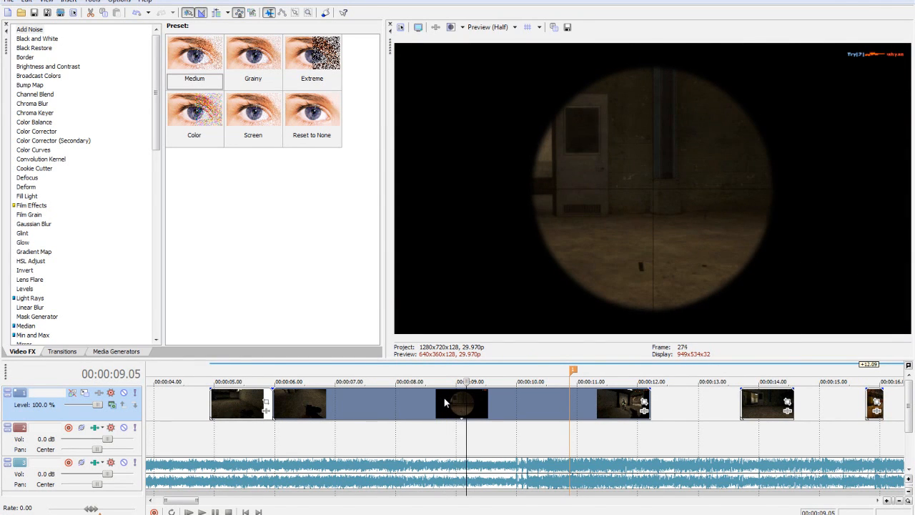
pyautogui.press('Left')
pyautogui.press('Left')
pyautogui.press('Left')
pyautogui.press('Left')
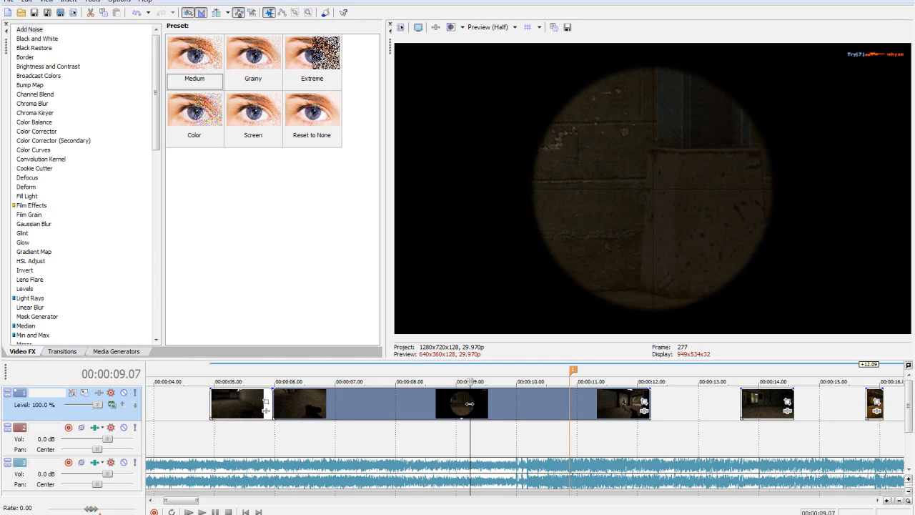
pyautogui.press('s')
# Delete the middle gameplay section between the cuts at 00:00:05.29 and 00:00:09.07
pyautogui.click(398, 396)
pyautogui.click(326, 395)
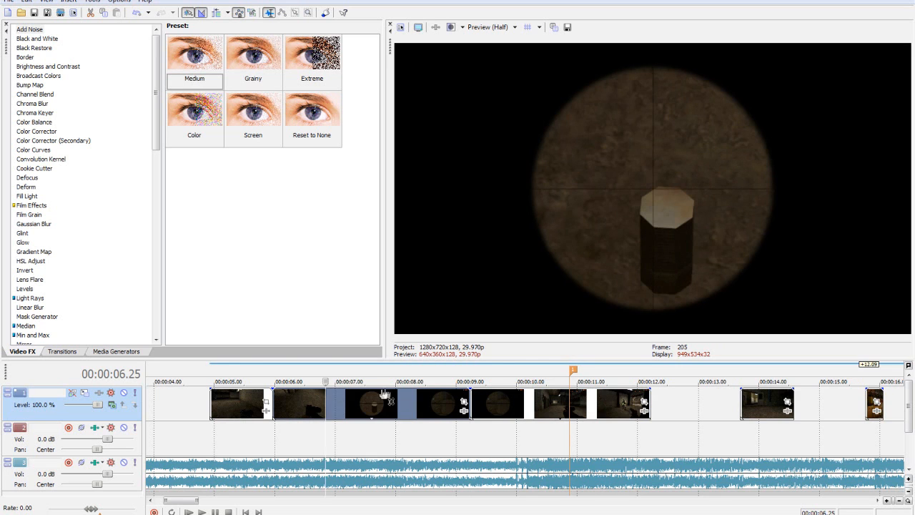
pyautogui.click(357, 398)
pyautogui.press('Delete')
pyautogui.scroll(-2, 361, 403)
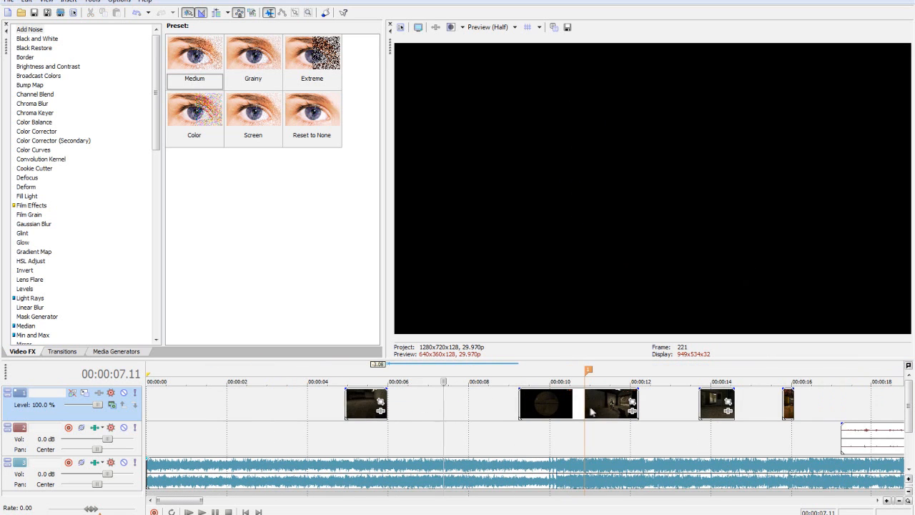
# Move the dark short clip to about 18 seconds and the scoped gameplay piece to the marker at 00:00:10.26
pyautogui.click(592, 411)
pyautogui.scroll(-2, 647, 414)
pyautogui.moveTo(453, 404)
pyautogui.mouseDown()
pyautogui.moveTo(525, 403)
pyautogui.moveTo(484, 403)
pyautogui.mouseUp()
pyautogui.doubleClick(471, 412)
pyautogui.click(473, 408)
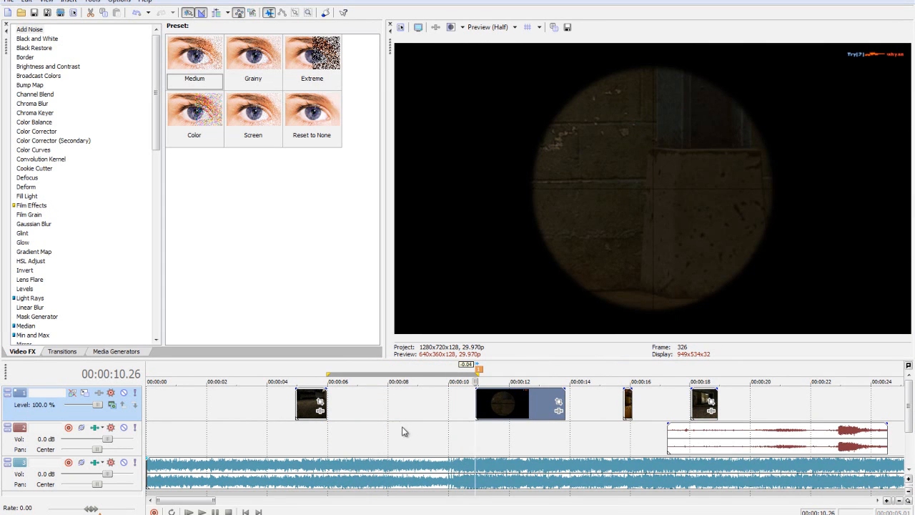
# Extend the loop region to about 14.5 seconds, and shift the scoped piece earlier so its gunshot lands on the marker
pyautogui.moveTo(479, 374); pyautogui.dragTo(586, 373)
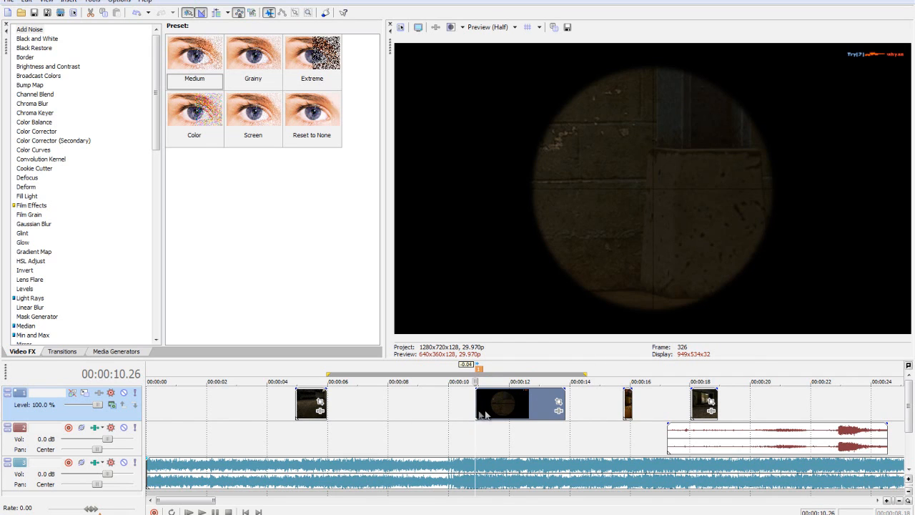
pyautogui.moveTo(499, 404); pyautogui.dragTo(483, 398)
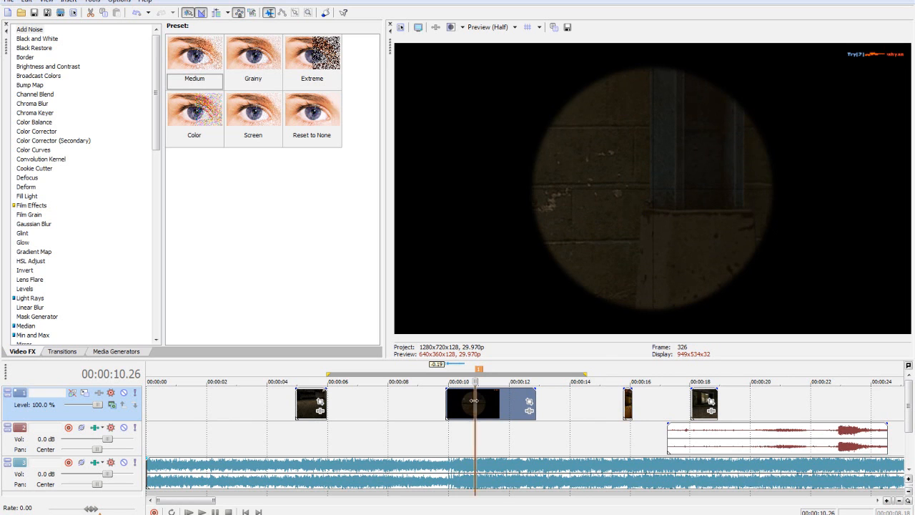
pyautogui.scroll(3, 482, 401)
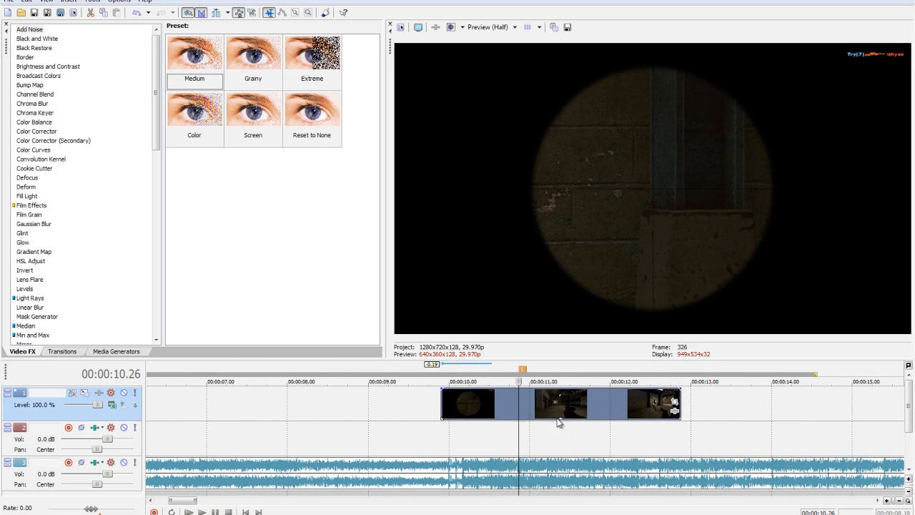
pyautogui.moveTo(554, 408)
pyautogui.mouseDown()
pyautogui.moveTo(532, 409)
pyautogui.moveTo(543, 401)
pyautogui.mouseUp()
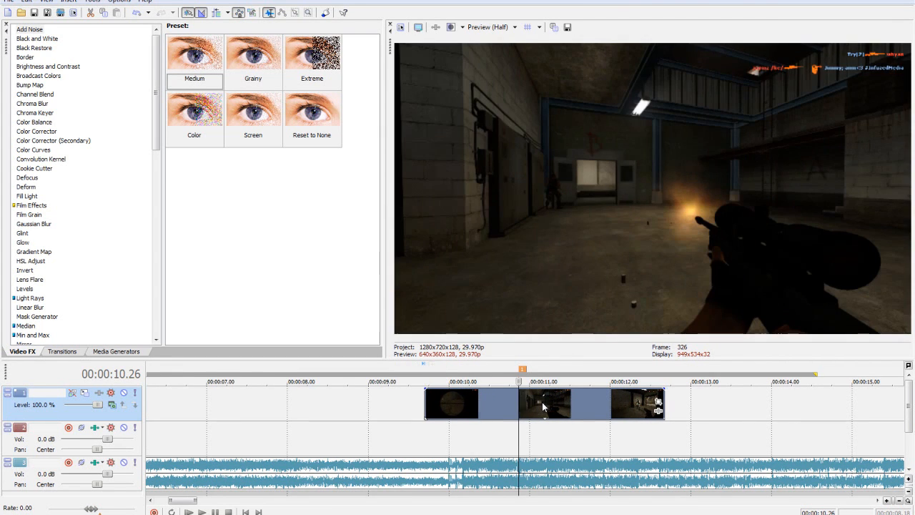
# Move the first gameplay piece to about 8 seconds and trim the scoped piece's start to 00:00:10.07
pyautogui.scroll(-2, 520, 415)
pyautogui.moveTo(191, 408); pyautogui.dragTo(483, 402)
pyautogui.click(484, 403)
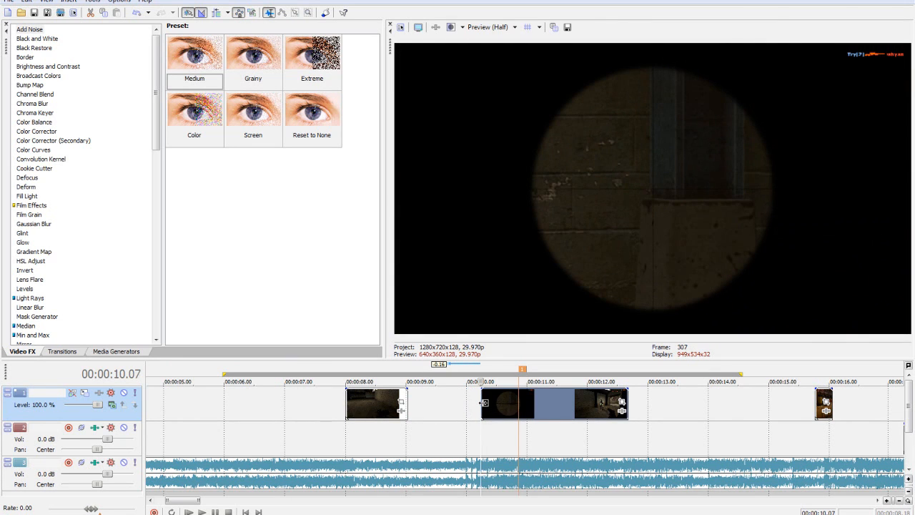
# Shift the first gameplay piece later until it overlaps the start of the scoped piece with an 8-frame crossfade
pyautogui.press('Right')
pyautogui.press('Right')
pyautogui.press('Right')
pyautogui.press('Right')
pyautogui.press('Right')
pyautogui.press('Right')
pyautogui.moveTo(382, 398); pyautogui.dragTo(484, 406)
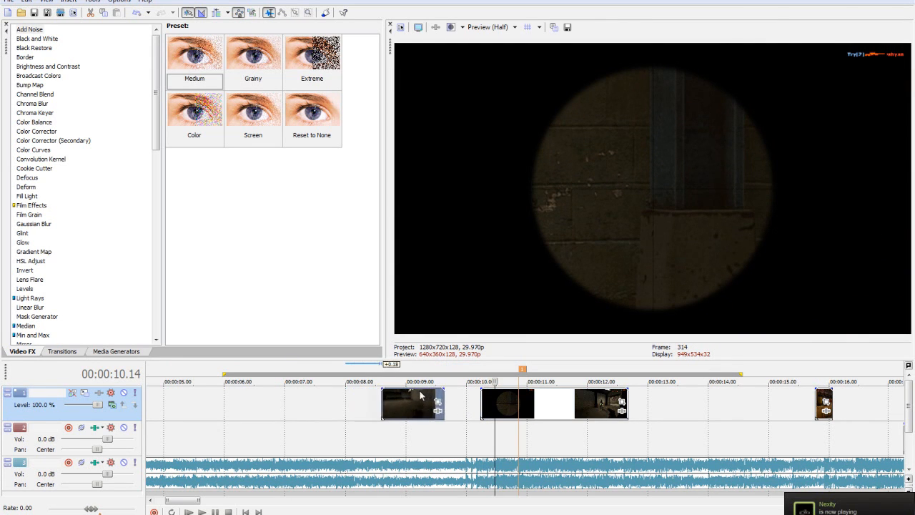
pyautogui.click(489, 401)
pyautogui.scroll(2, 489, 401)
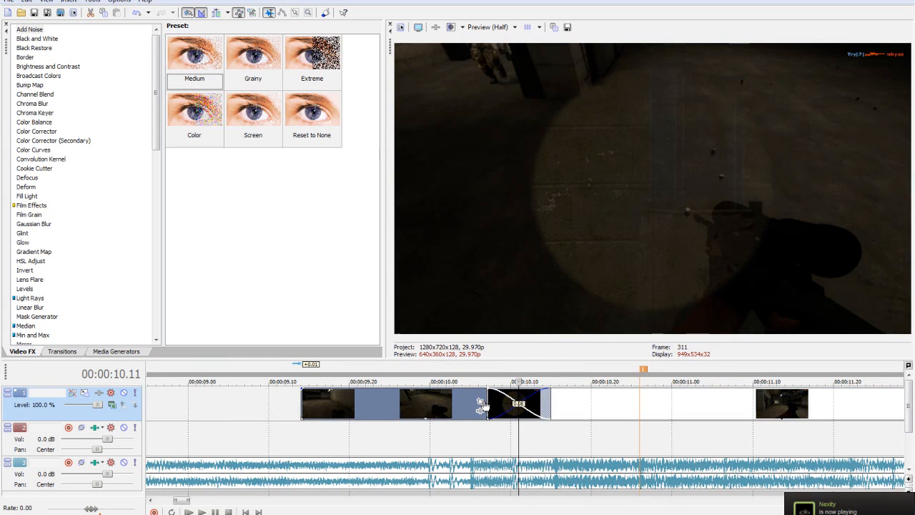
# Examine the crossfade between the two gameplay pieces frame by frame around 00:00:10.11
pyautogui.click(488, 403)
pyautogui.press('Right')
pyautogui.press('Right')
pyautogui.press('Right')
pyautogui.press('Right')
pyautogui.press('Right')
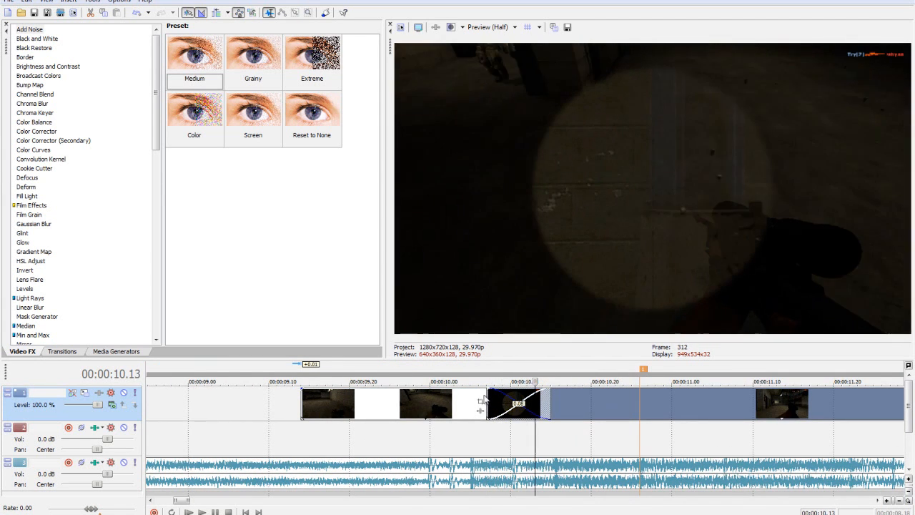
pyautogui.press('Right')
pyautogui.press('Right')
pyautogui.press('Right')
pyautogui.press('Left')
pyautogui.press('Left')
pyautogui.press('Left')
pyautogui.press('Left')
pyautogui.press('Left')
pyautogui.press('Left')
pyautogui.press('Left')
pyautogui.press('Left')
pyautogui.press('Left')
pyautogui.press('Left')
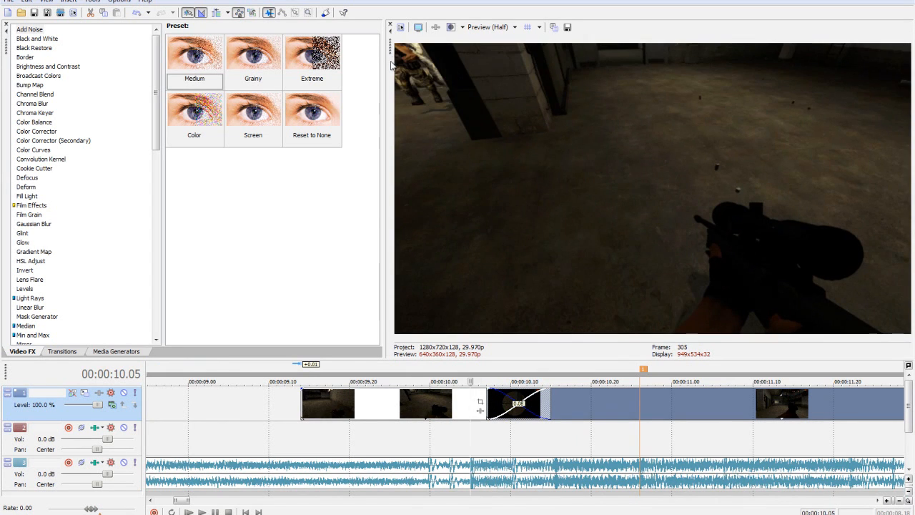
pyautogui.press('Right')
pyautogui.press('Right')
pyautogui.press('Right')
pyautogui.press('Right')
pyautogui.press('Right')
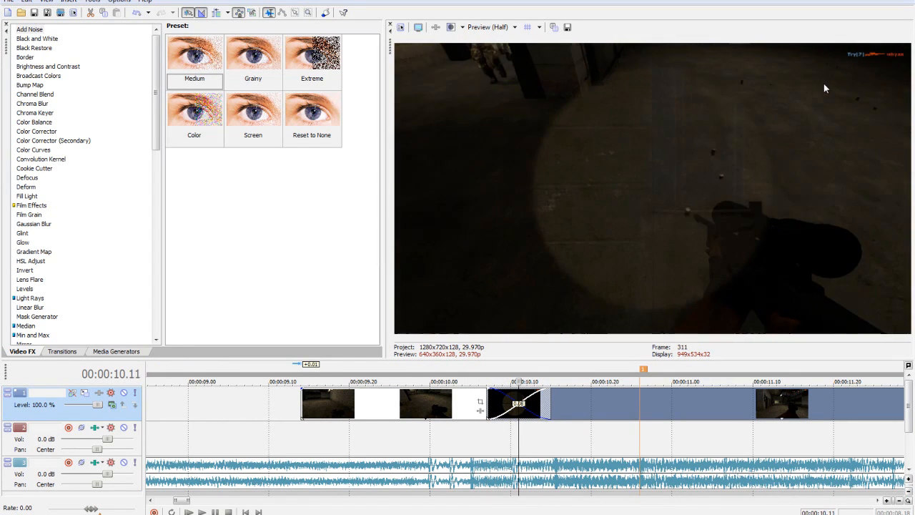
pyautogui.press('Right')
pyautogui.press('Right')
pyautogui.press('Right')
pyautogui.press('Right')
pyautogui.press('Left')
pyautogui.press('Left')
pyautogui.press('Left')
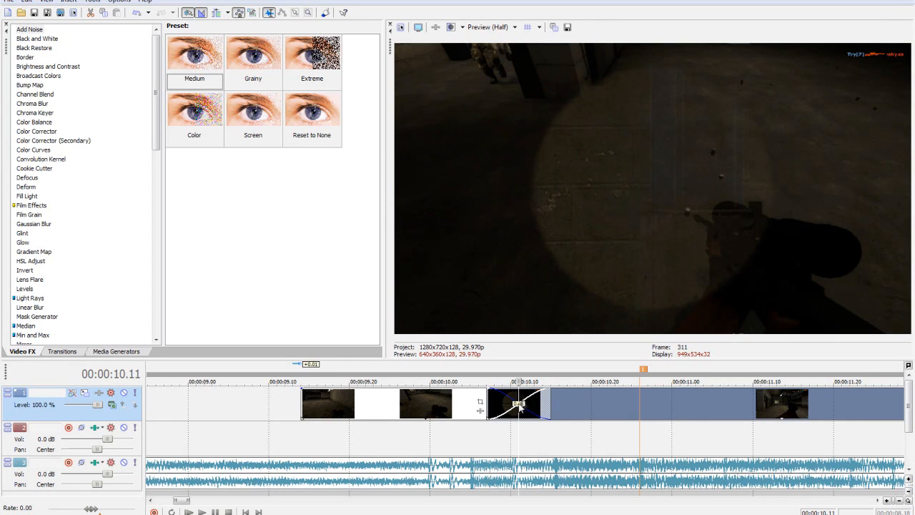
# Move the first gameplay piece 2 frames later to lengthen the crossfade to 10 frames
pyautogui.moveTo(432, 413); pyautogui.dragTo(448, 409)
pyautogui.click(490, 398)
pyautogui.press('Right')
pyautogui.press('Right')
pyautogui.press('Right')
pyautogui.press('Right')
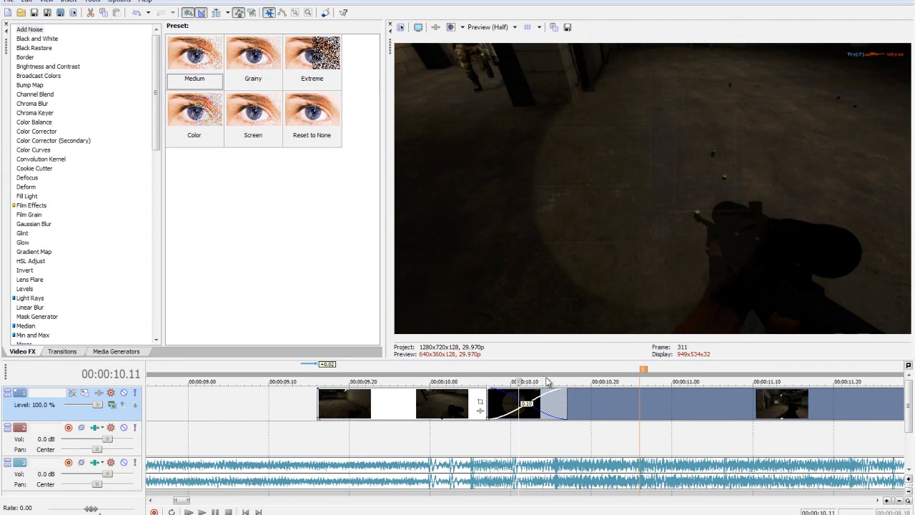
# Replace the crossfade with the Iris transition preset "Circle, Out, Center" and play it back
pyautogui.click(62, 351)
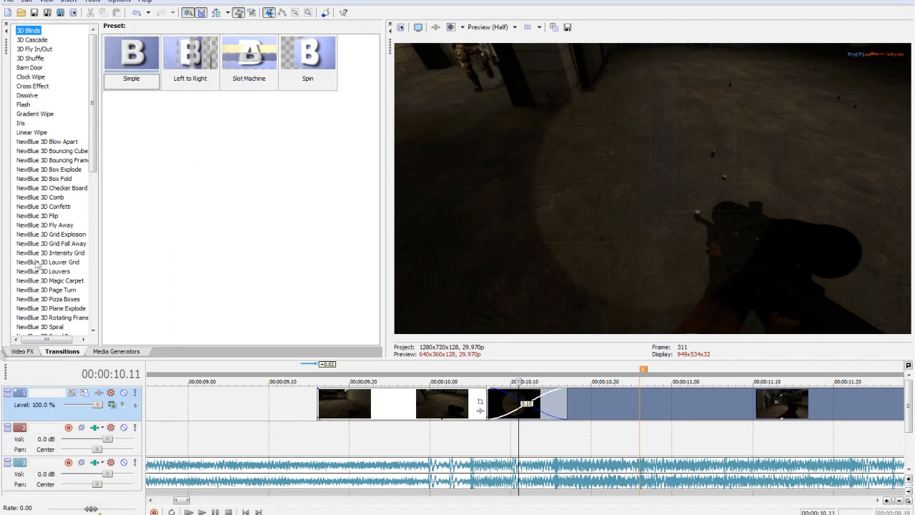
pyautogui.click(21, 123)
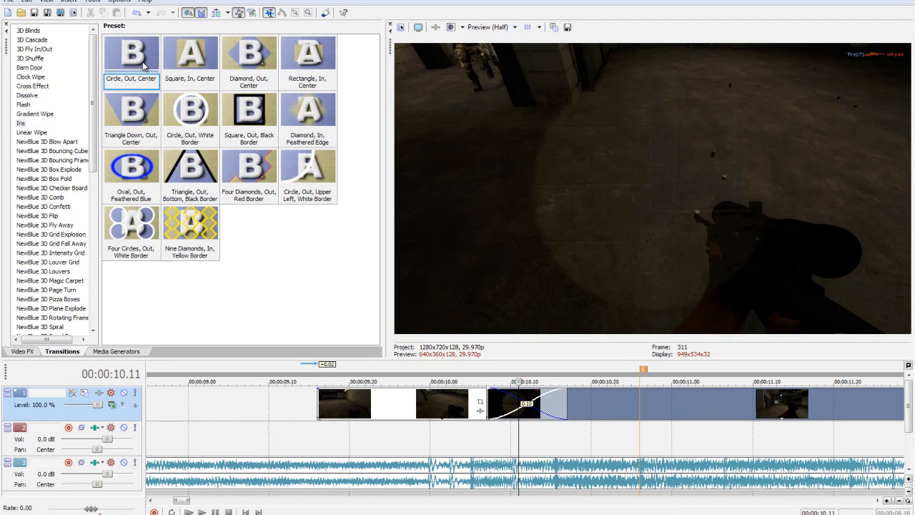
pyautogui.moveTo(143, 64); pyautogui.dragTo(532, 413)
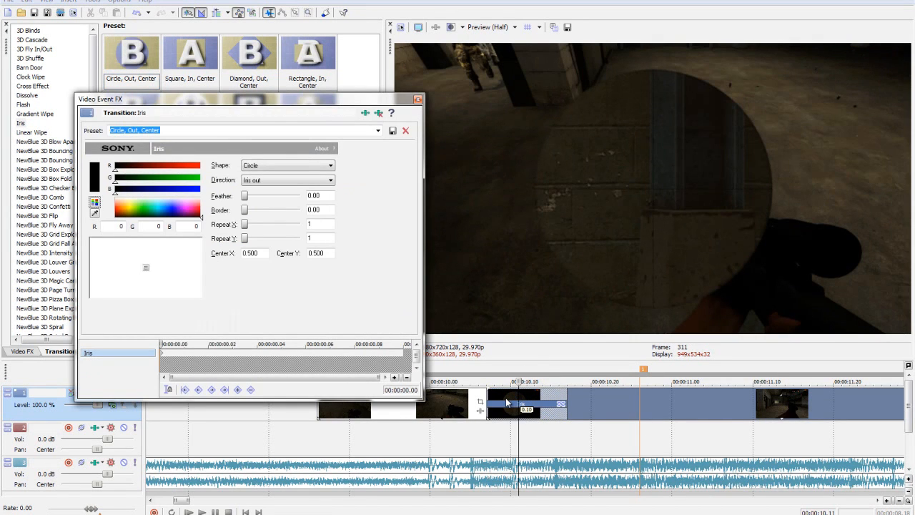
pyautogui.click(505, 398)
pyautogui.press('space')
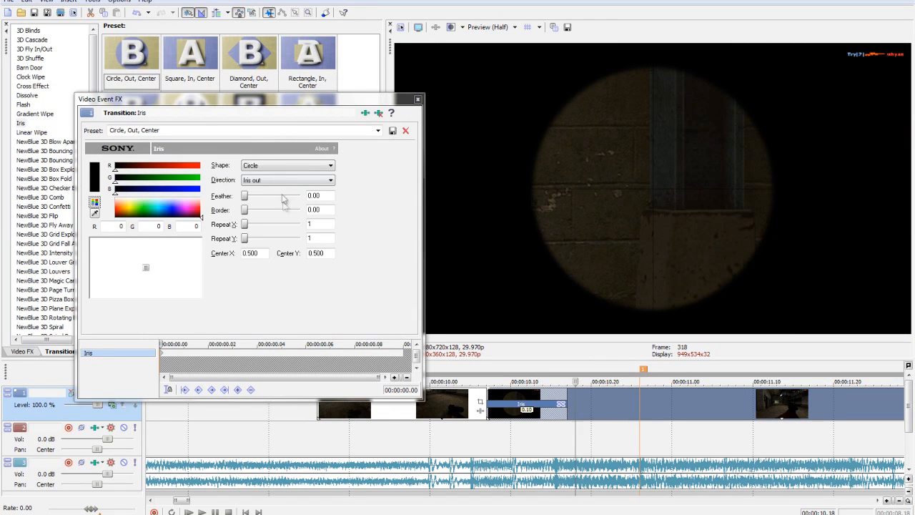
# Change the Iris transition's direction to Iris in, close its settings, and check how its circle lines up with the scope
pyautogui.click(247, 180)
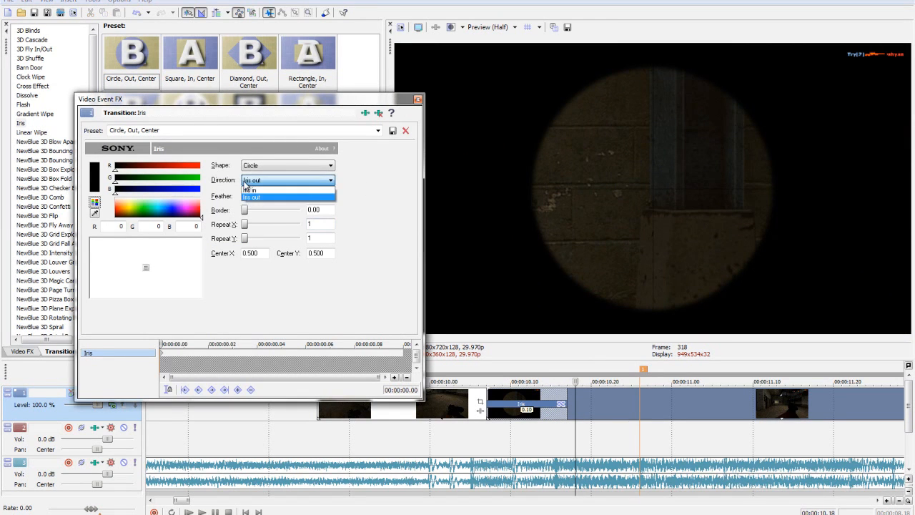
pyautogui.click(256, 195)
pyautogui.click(480, 411)
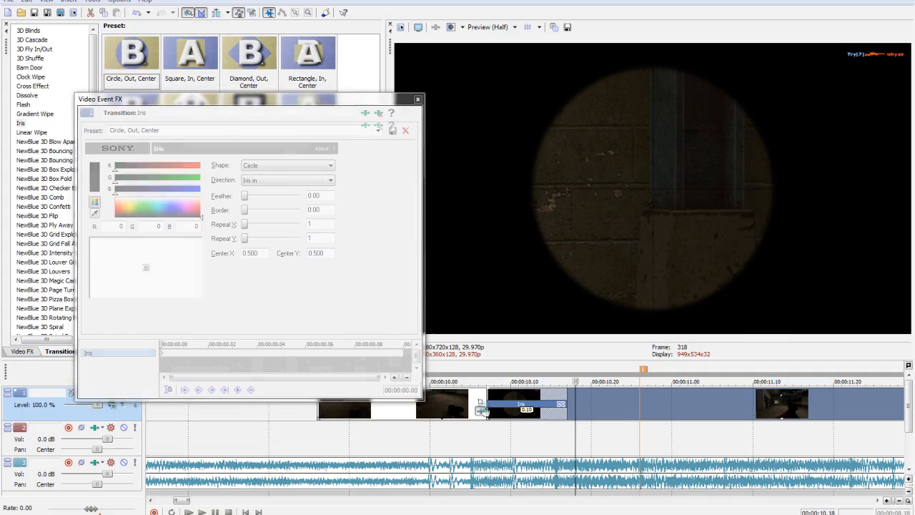
pyautogui.click(746, 98)
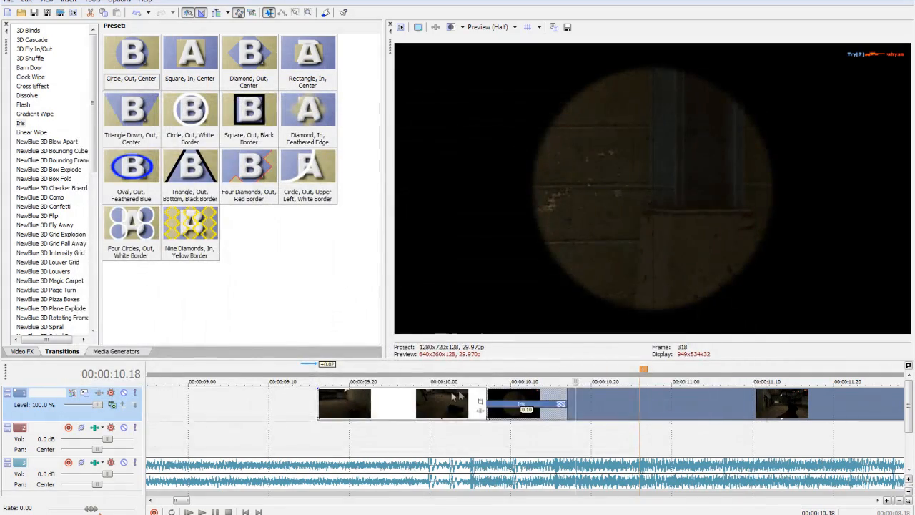
pyautogui.click(458, 390)
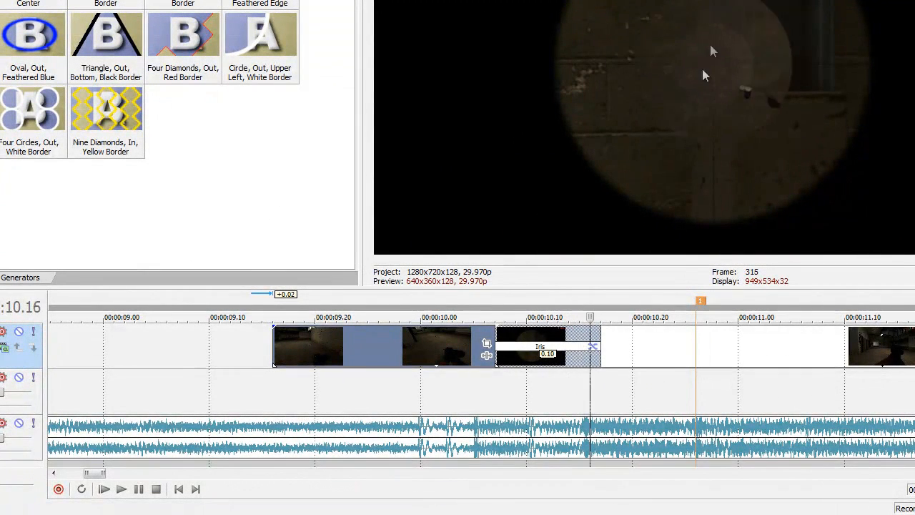
pyautogui.press('Left')
pyautogui.press('Left')
pyautogui.press('Left')
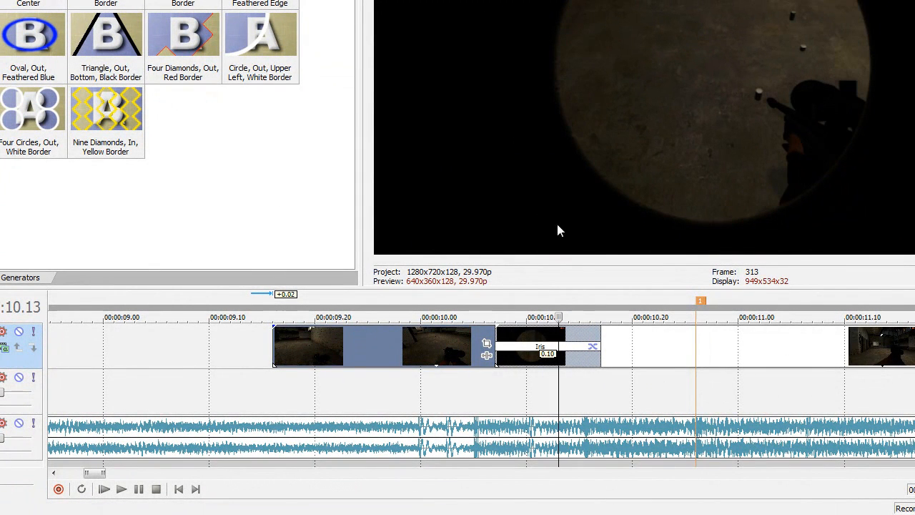
# Move the first gameplay piece 3 frames later to lengthen the Iris transition to 13 frames, and check it up to 00:00:10.15
pyautogui.moveTo(452, 331); pyautogui.dragTo(522, 334)
pyautogui.press('Right')
pyautogui.press('Right')
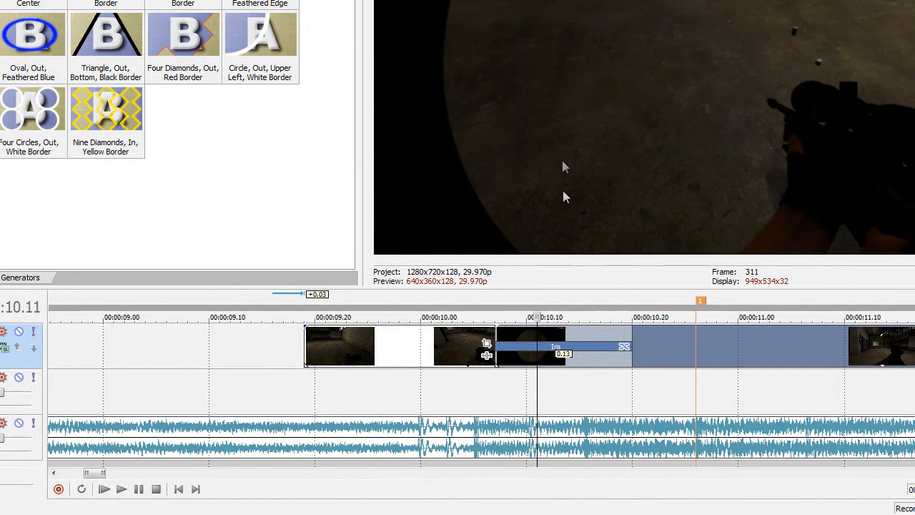
pyautogui.press('Right')
pyautogui.press('Right')
pyautogui.press('Right')
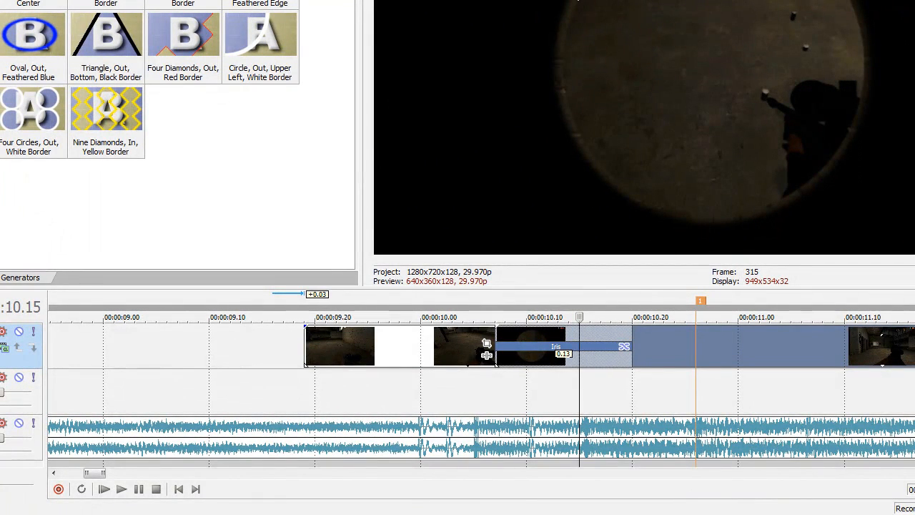
pyautogui.press('Left')
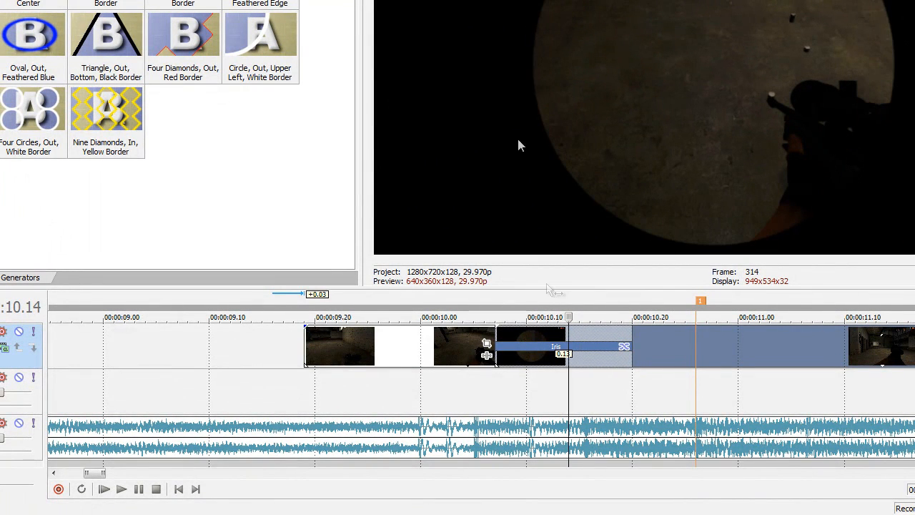
# Add a keyframe at 00:00:00.07 in the Iris transition's settings, and return to the transition's start
pyautogui.click(626, 349)
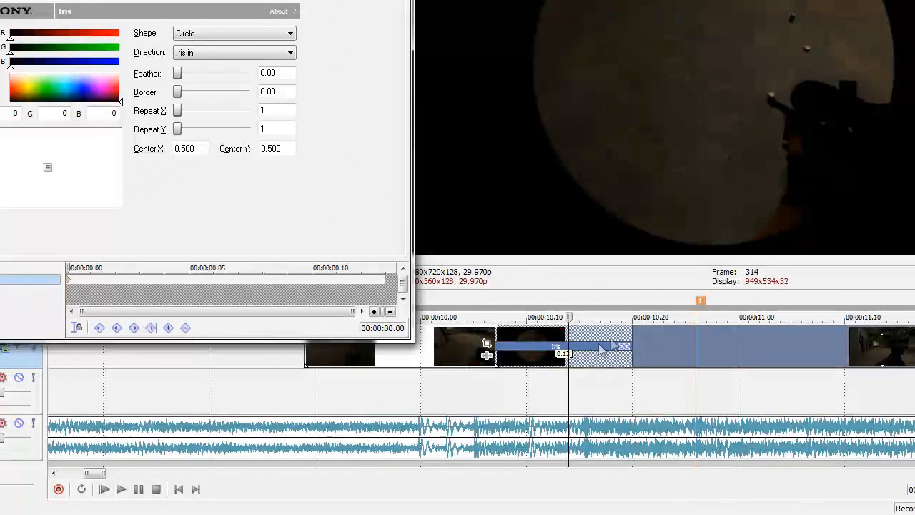
pyautogui.moveTo(81, 284); pyautogui.dragTo(239, 284)
pyautogui.moveTo(247, 250)
pyautogui.mouseDown()
pyautogui.moveTo(266, 249)
pyautogui.moveTo(246, 249)
pyautogui.mouseUp()
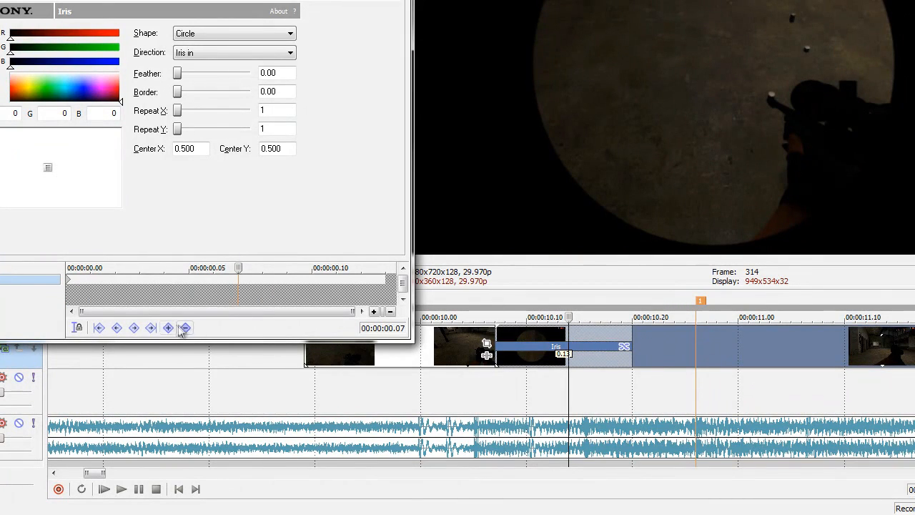
pyautogui.click(70, 285)
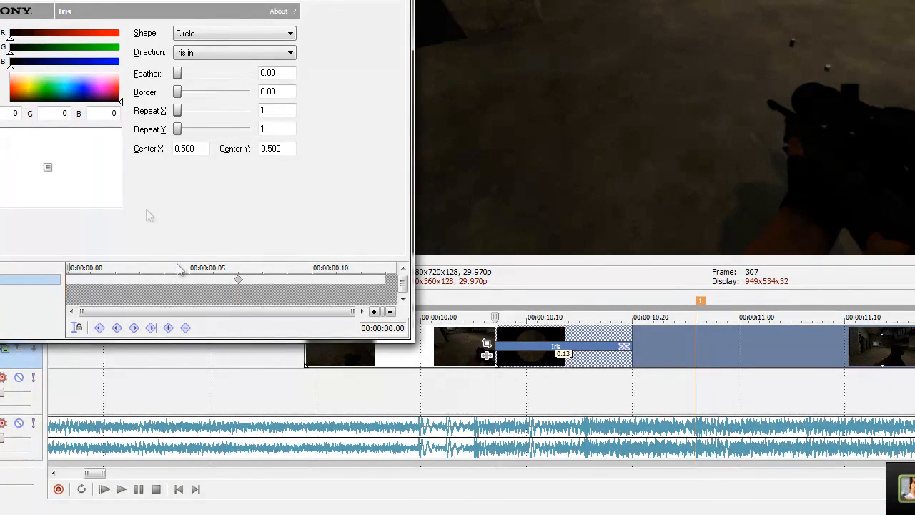
# Set the Iris transition's feather to 1.00 at 00:00:00.08, one frame after the existing keyframe
pyautogui.click(240, 286)
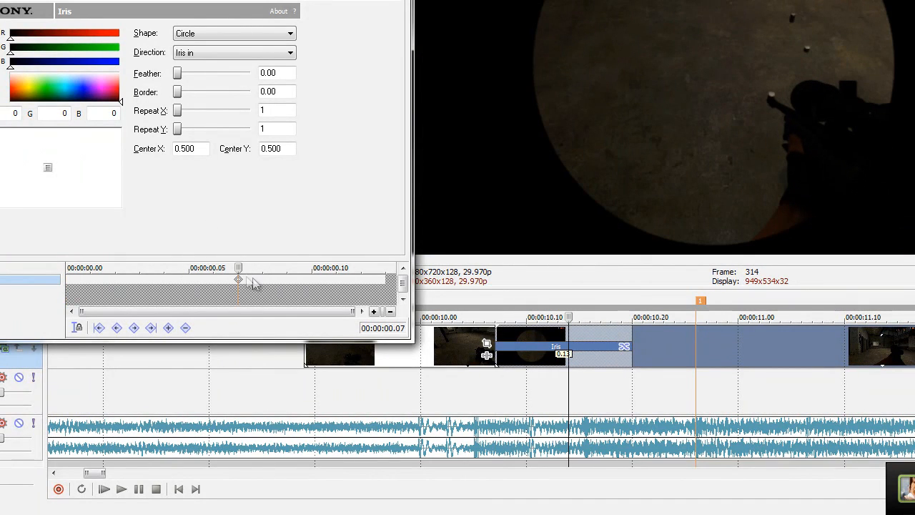
pyautogui.moveTo(244, 269); pyautogui.dragTo(252, 269)
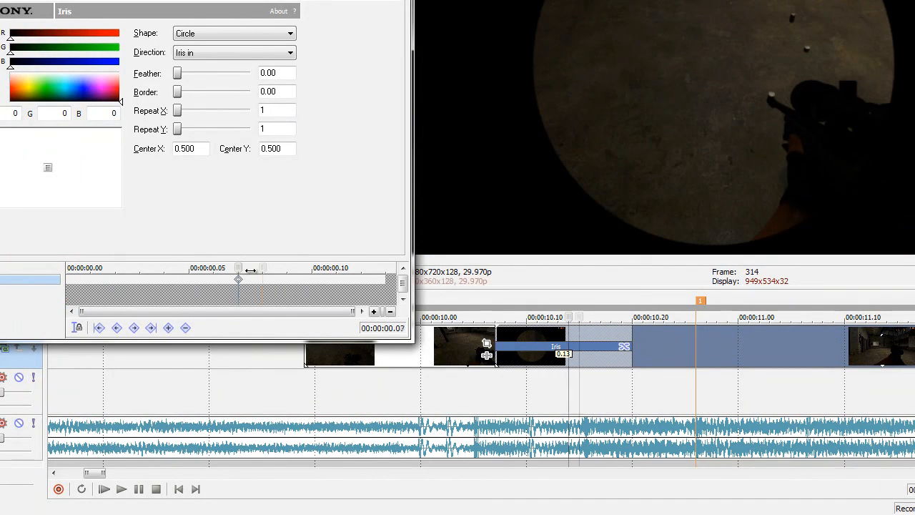
pyautogui.moveTo(179, 75); pyautogui.dragTo(377, 62)
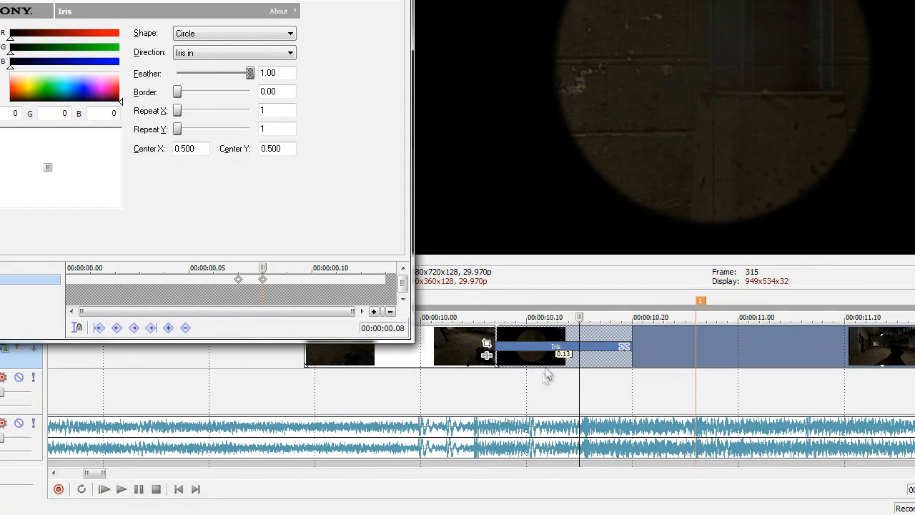
# Examine frame by frame how the feathered Iris circle closes and matches the scope view on the timeline
pyautogui.click(524, 380)
pyautogui.press('Left')
pyautogui.press('Left')
pyautogui.press('Right')
pyautogui.press('Right')
pyautogui.press('Right')
pyautogui.press('Right')
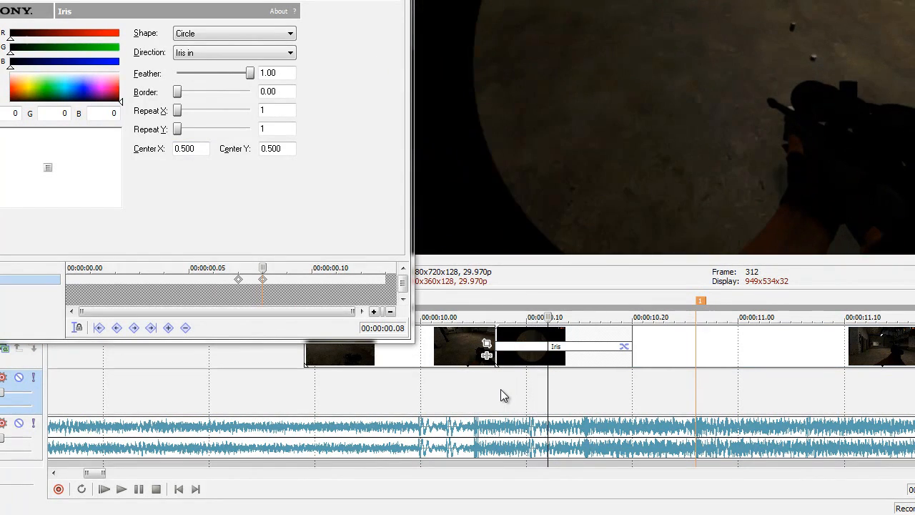
pyautogui.press('Right')
pyautogui.press('Right')
pyautogui.press('Right')
pyautogui.press('Right')
pyautogui.press('Right')
pyautogui.press('Left')
pyautogui.press('Left')
pyautogui.press('Left')
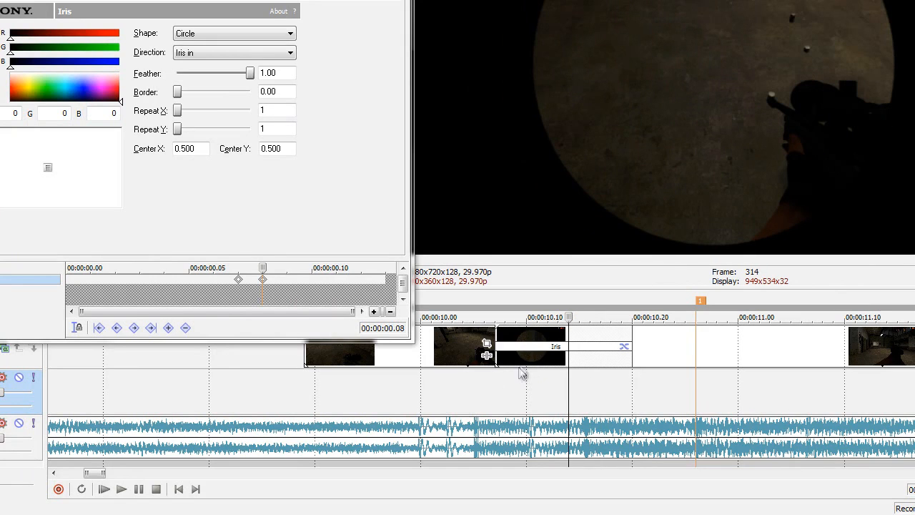
# Set the Iris feather to 0.87 at the transition's start, and close its settings after checking the animation
pyautogui.click(74, 286)
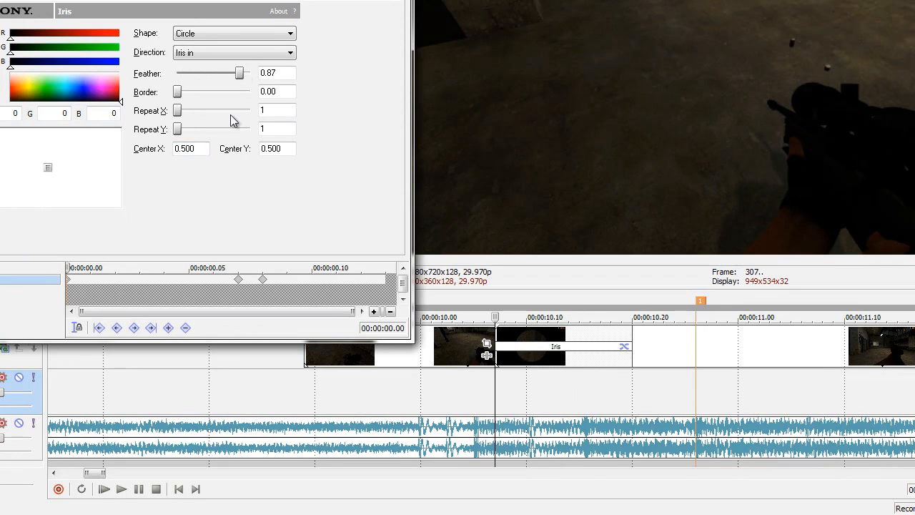
pyautogui.moveTo(68, 267); pyautogui.dragTo(312, 265)
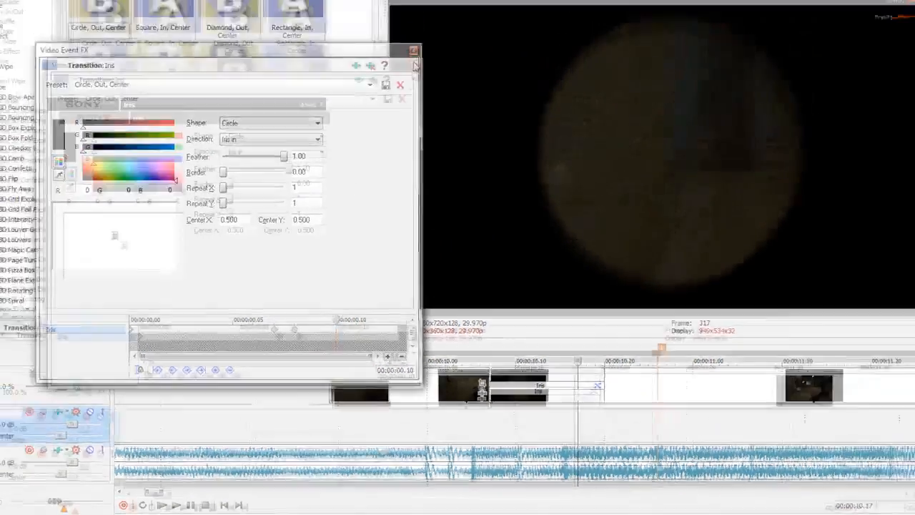
pyautogui.click(379, 63)
# Play back the Iris transition from 00:00:10.07 through the gunshot to check its timing with the song
pyautogui.click(488, 443)
pyautogui.click(448, 444)
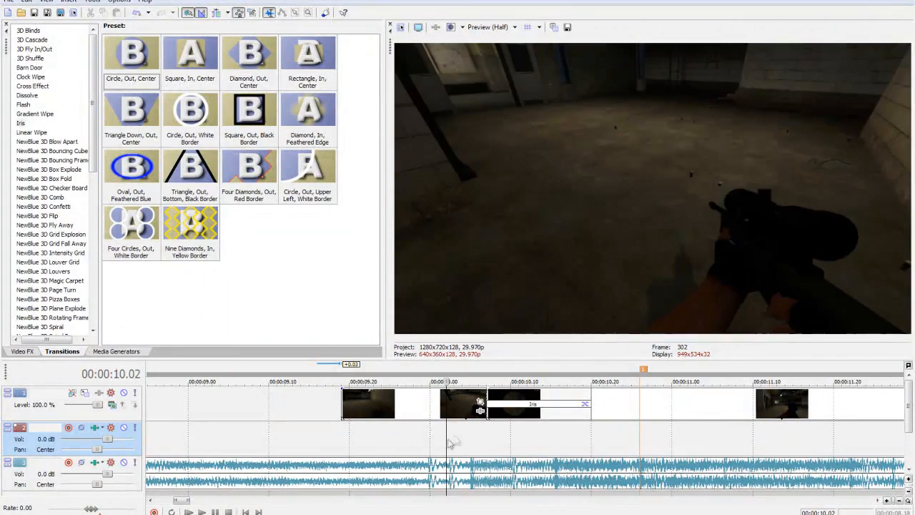
pyautogui.click(489, 427)
pyautogui.press('space')
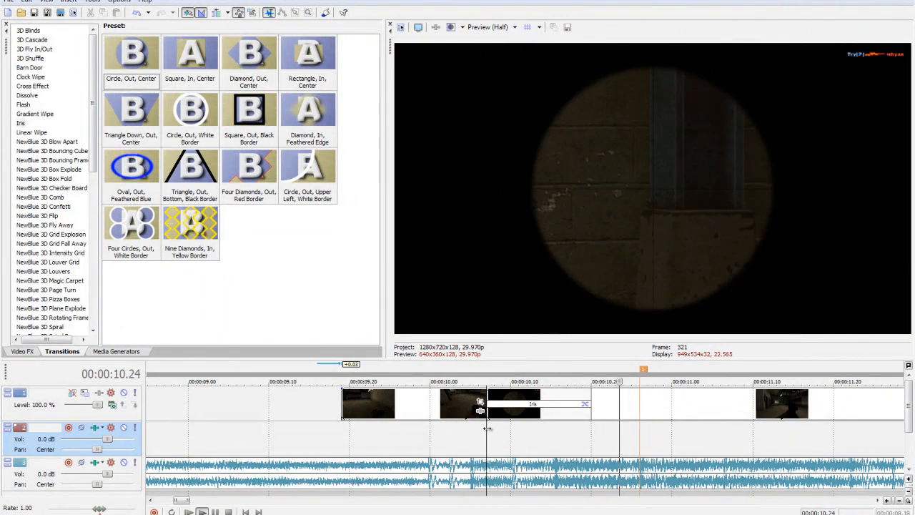
pyautogui.press('space')
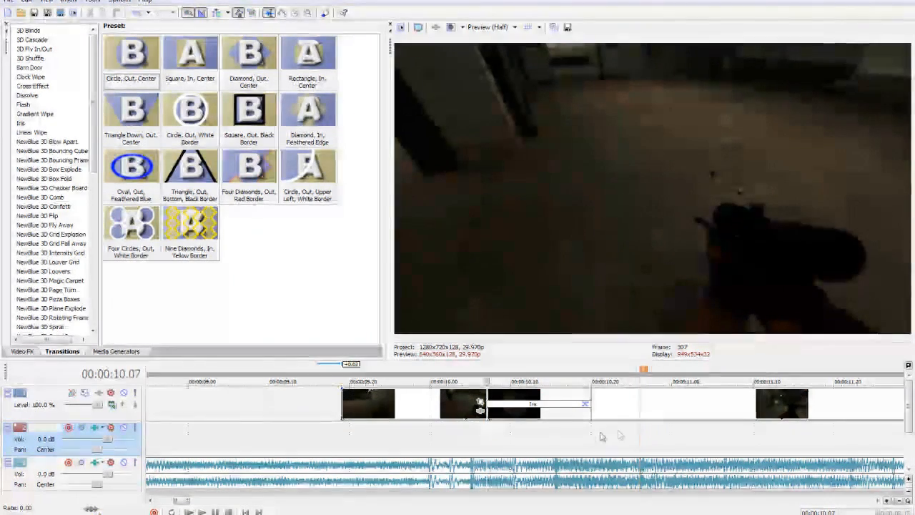
pyautogui.press('space')
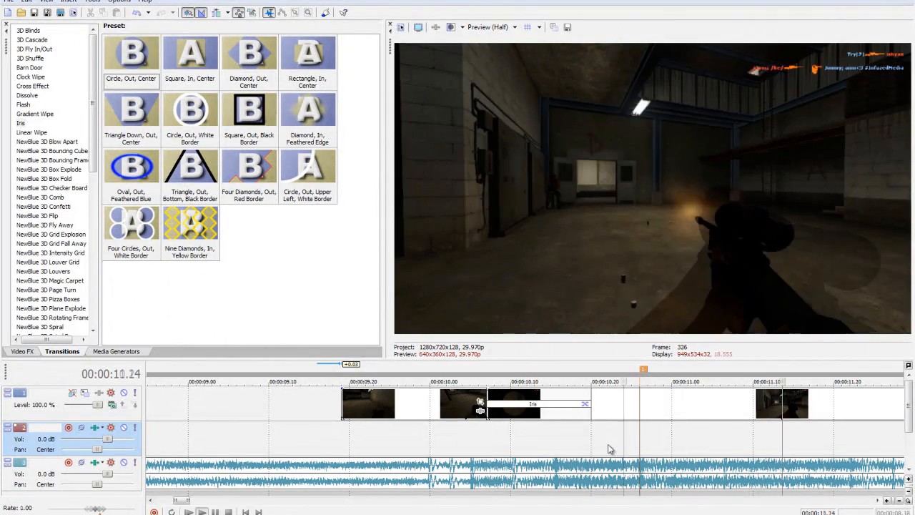
pyautogui.press('space')
# Split the spare gameplay audio just before its gunshot sound and delete the part before the split
pyautogui.click(632, 449)
pyautogui.scroll(-3, 638, 442)
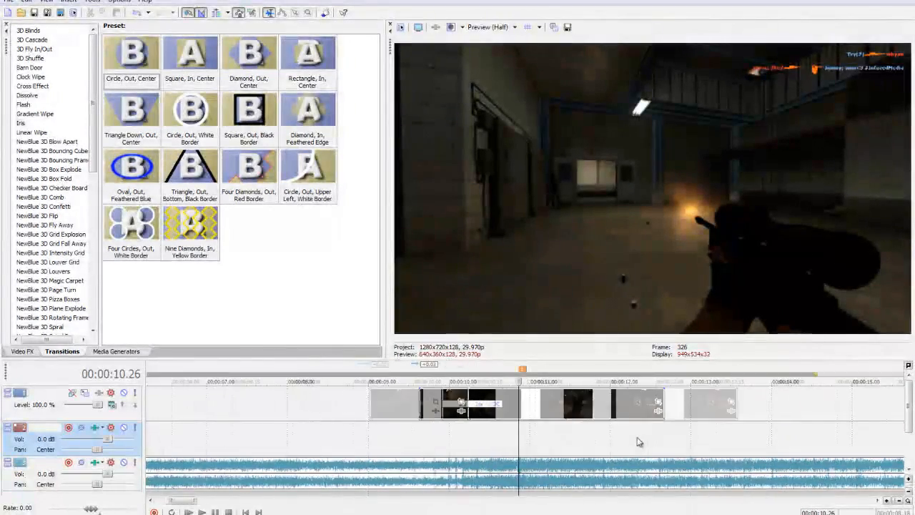
pyautogui.scroll(-6, 711, 426)
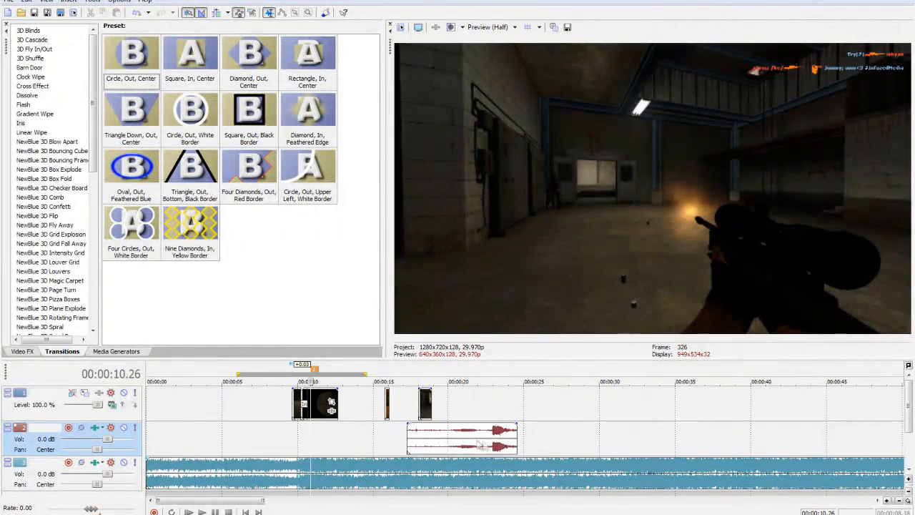
pyautogui.click(485, 444)
pyautogui.scroll(8, 493, 444)
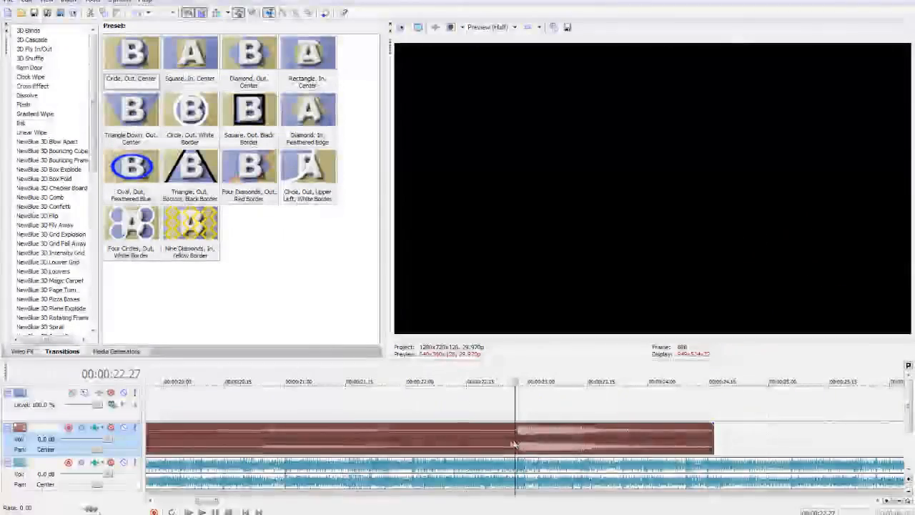
pyautogui.press('s')
pyautogui.click(503, 444)
pyautogui.press('Delete')
# Move the gunshot audio to the marked beat at 00:00:10.26 and stretch its end towards the gameplay piece's end
pyautogui.moveTo(647, 439); pyautogui.dragTo(536, 432)
pyautogui.scroll(-5, 536, 432)
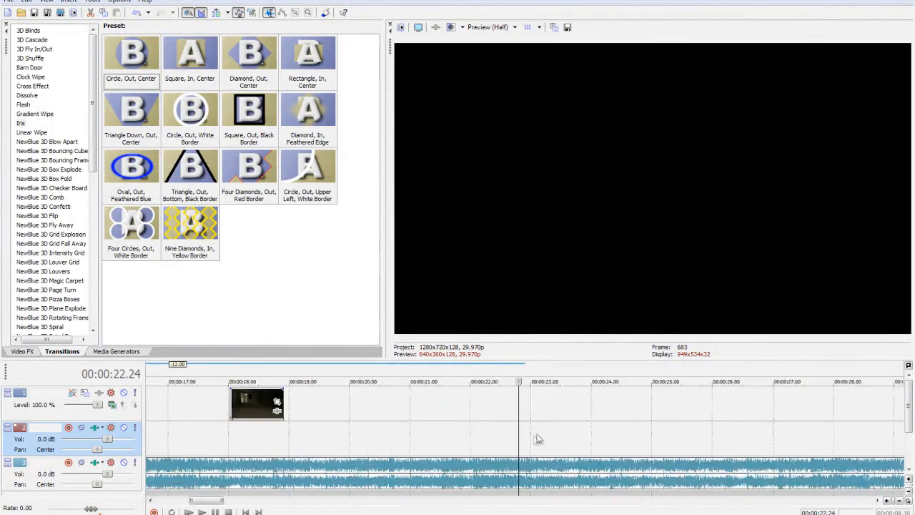
pyautogui.click(265, 443)
pyautogui.scroll(5, 577, 444)
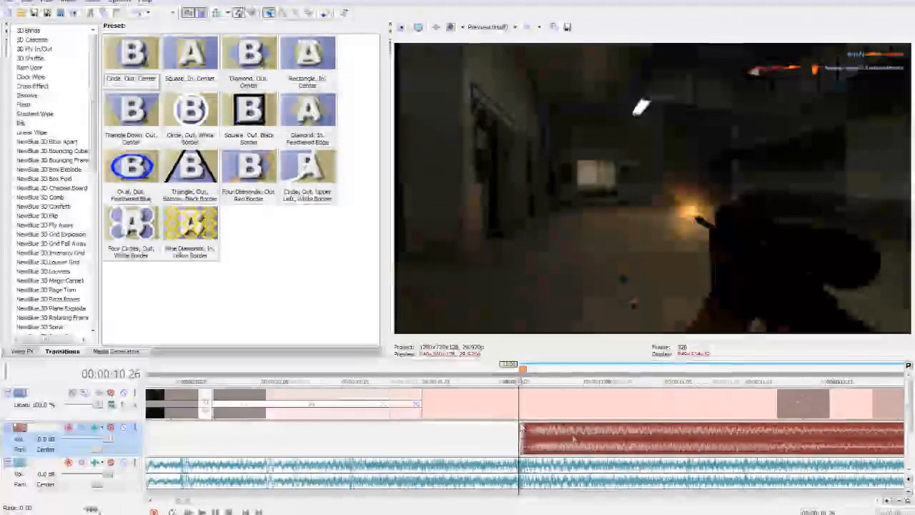
pyautogui.scroll(-5, 577, 444)
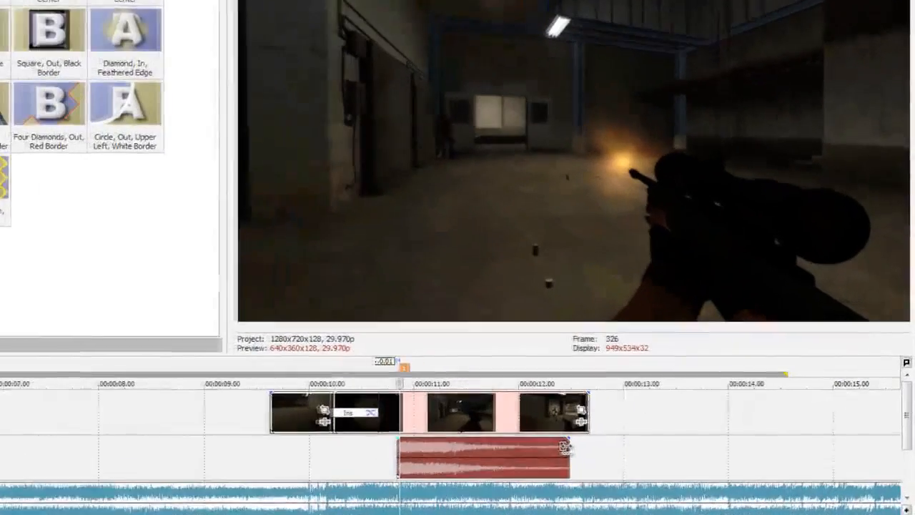
pyautogui.moveTo(646, 430); pyautogui.dragTo(652, 430)
pyautogui.moveTo(570, 446); pyautogui.dragTo(577, 446)
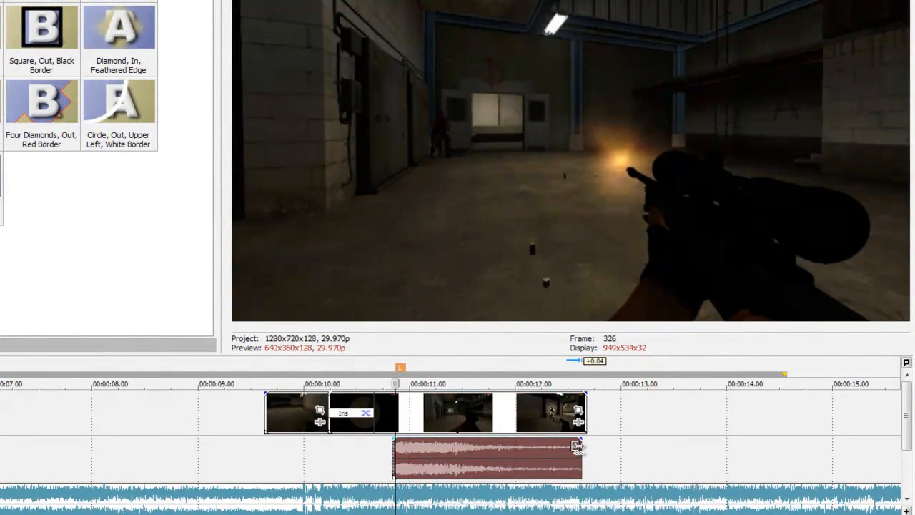
# Keep the Classic time-stretch method for the gunshot audio and lock its pitch change to the stretch
pyautogui.scroll(5, 414, 460)
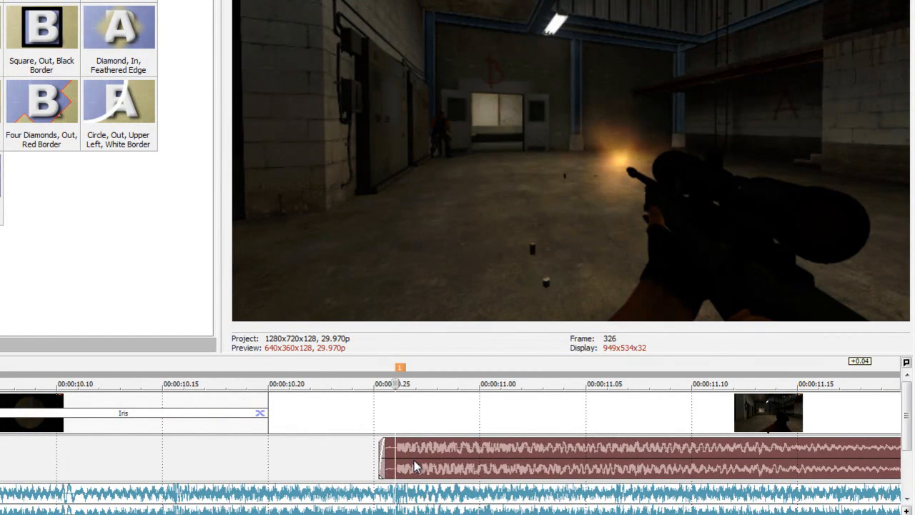
pyautogui.rightClick(414, 461)
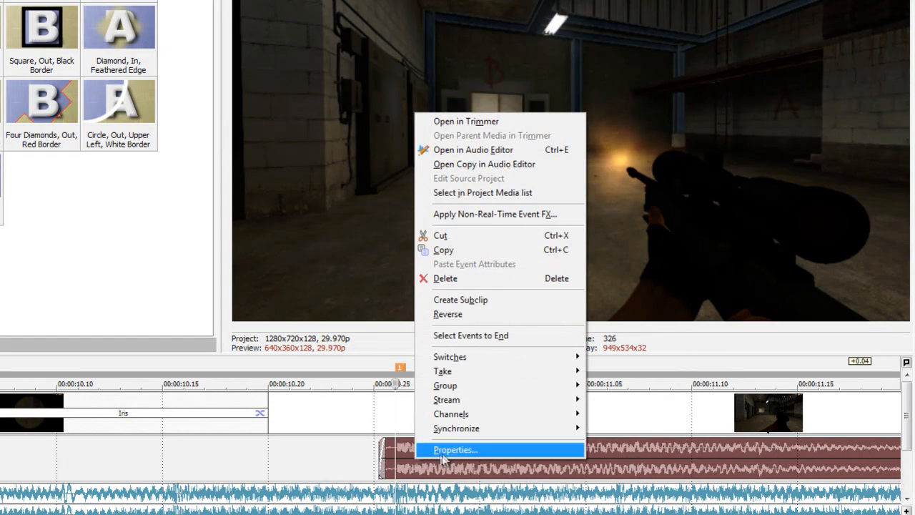
pyautogui.click(465, 450)
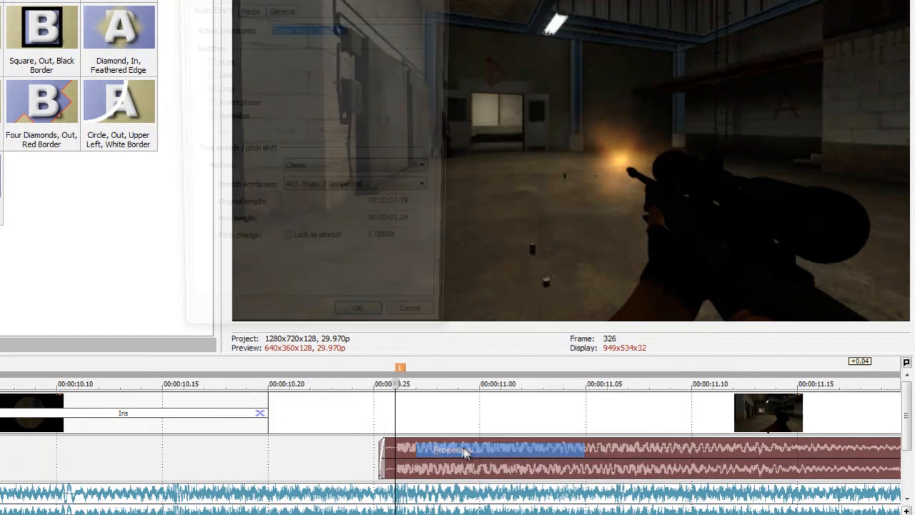
pyautogui.click(312, 249)
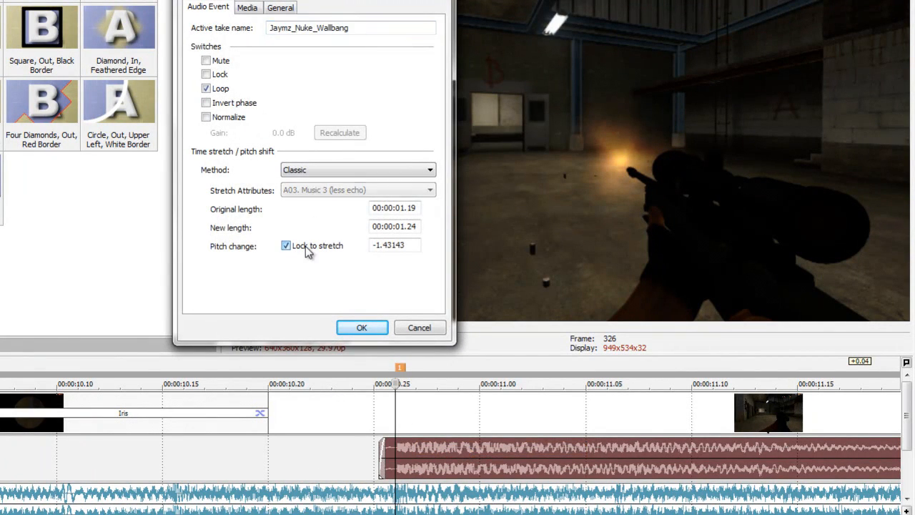
pyautogui.click(308, 249)
pyautogui.click(303, 171)
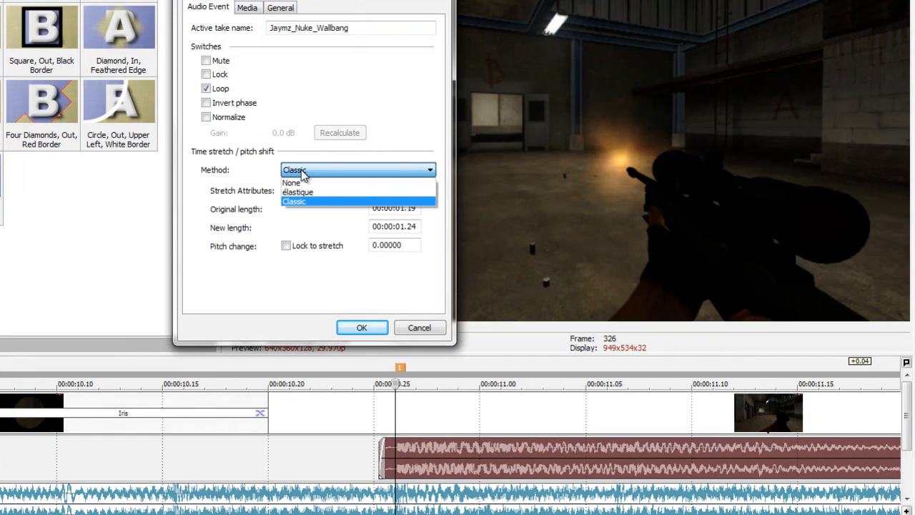
pyautogui.click(309, 202)
pyautogui.click(286, 245)
pyautogui.click(362, 328)
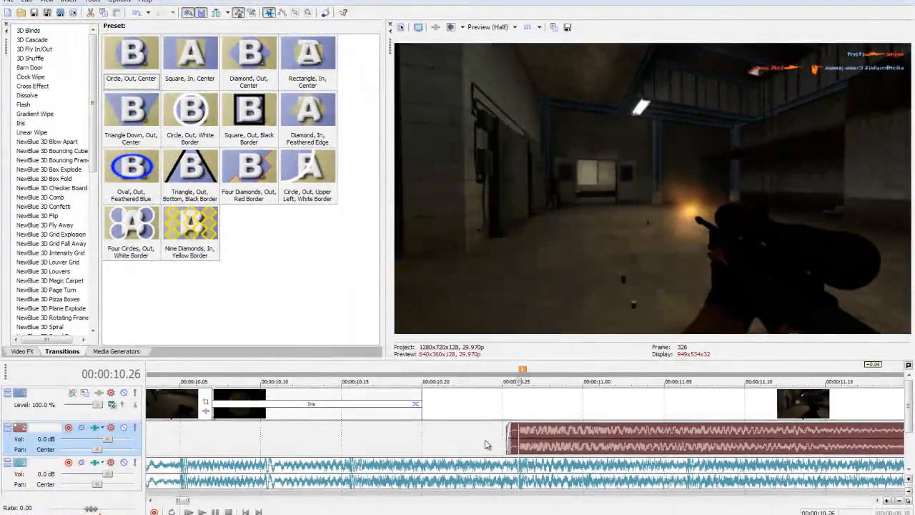
# Add a long fade-out over about the second half of the gunshot audio and play it back
pyautogui.click(486, 440)
pyautogui.scroll(-5, 485, 440)
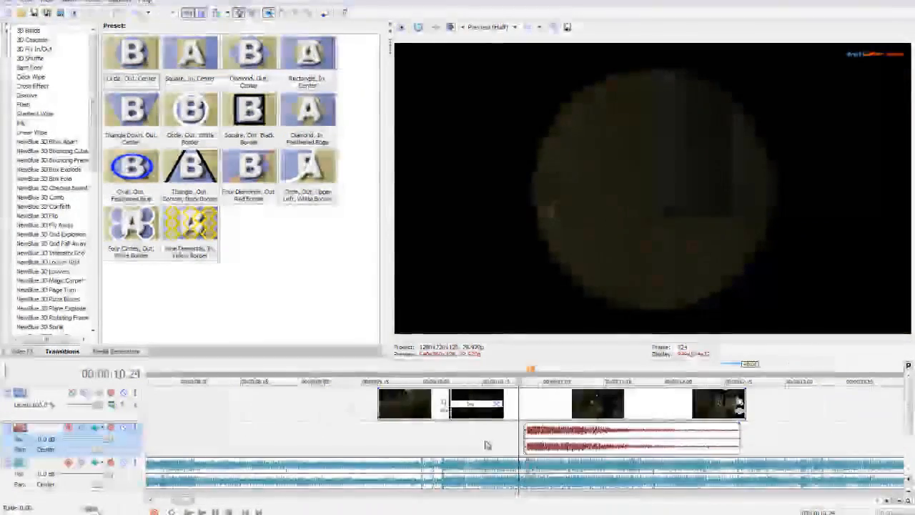
pyautogui.click(744, 433)
pyautogui.moveTo(743, 428); pyautogui.dragTo(635, 428)
pyautogui.press('space')
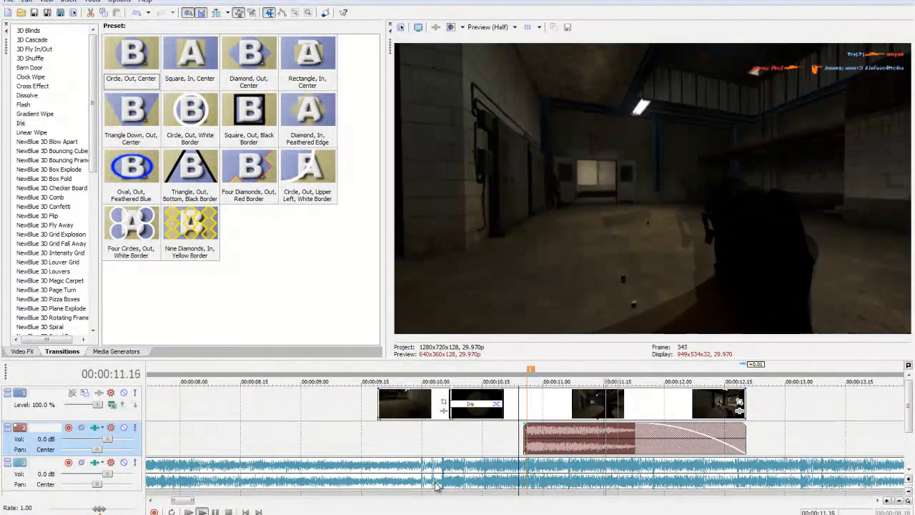
pyautogui.press('space')
# Split the second gameplay piece at 00:00:10.29, three frames after the gunshot on the marker
pyautogui.scroll(-2, 440, 484)
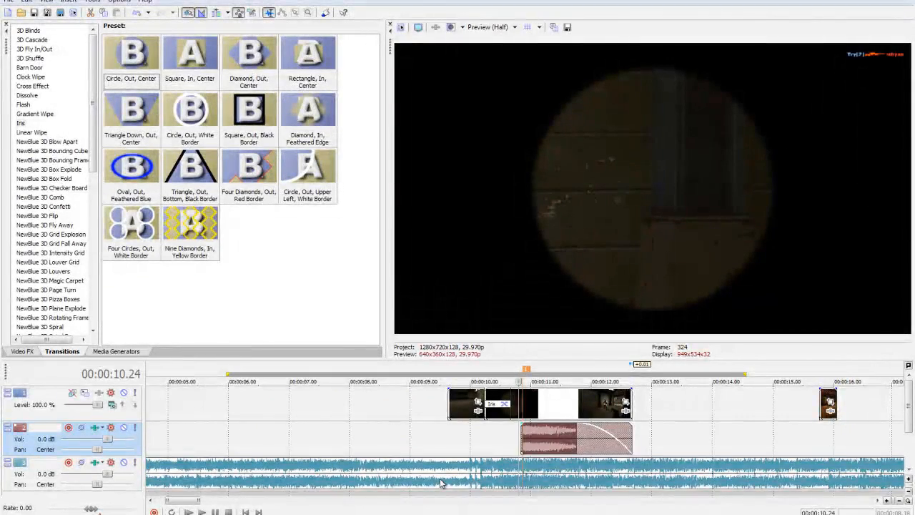
pyautogui.click(528, 412)
pyautogui.scroll(4, 527, 416)
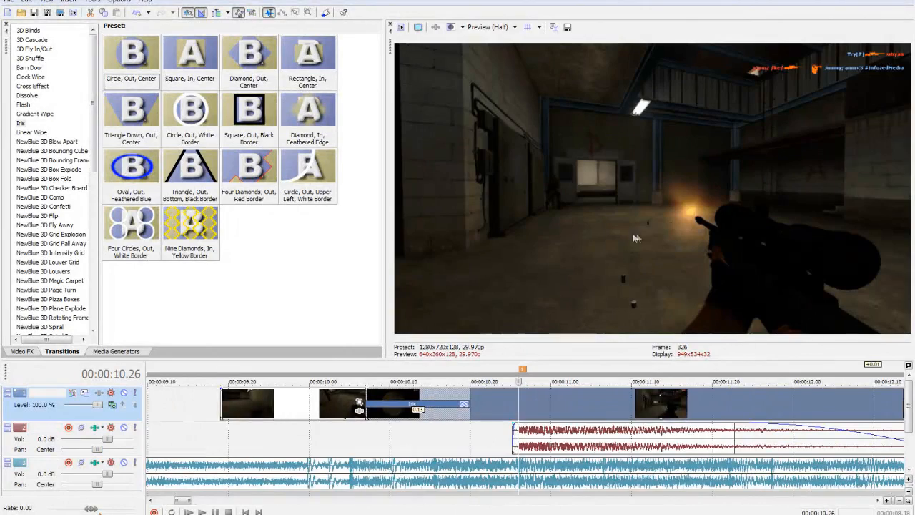
pyautogui.scroll(-2, 643, 397)
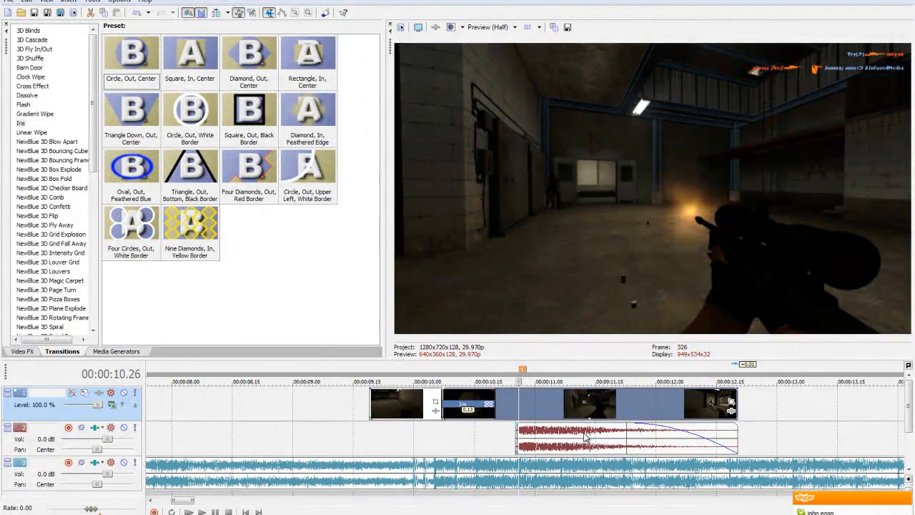
pyautogui.press('Right')
pyautogui.scroll(4, 572, 438)
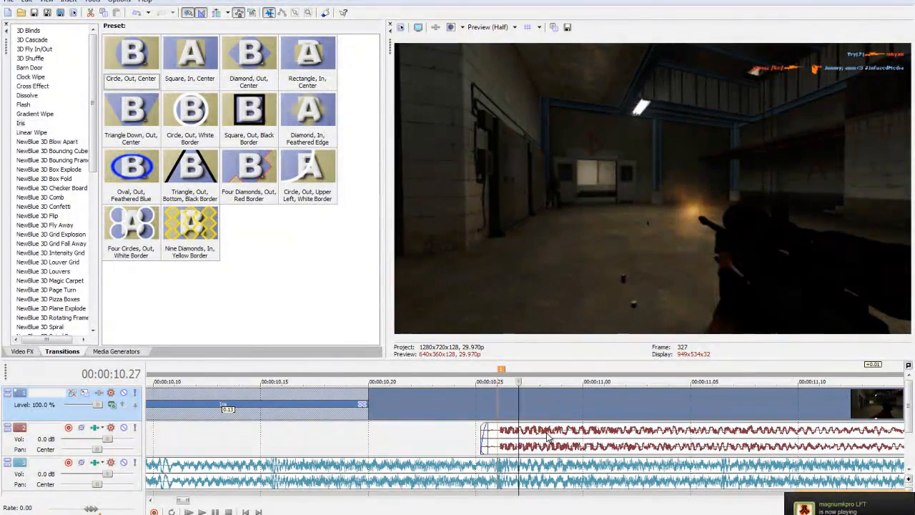
pyautogui.press('Right')
pyautogui.press('Right')
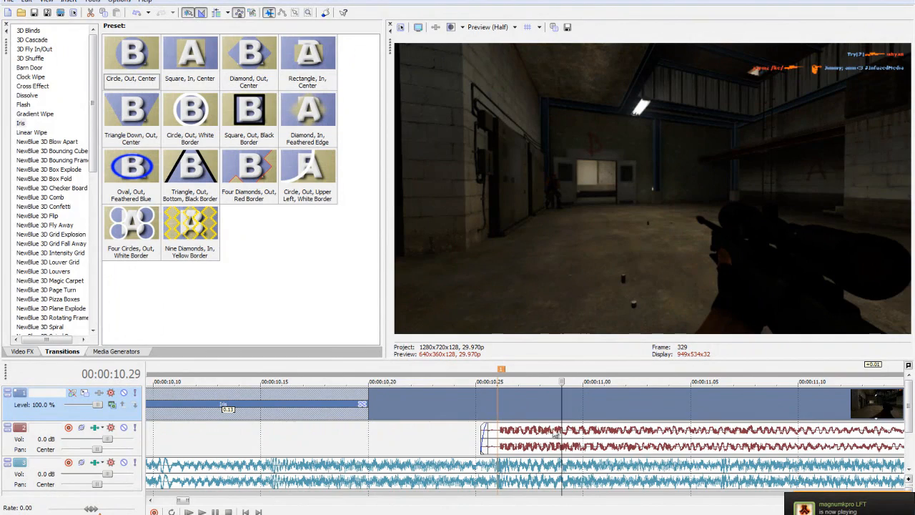
pyautogui.scroll(-2, 557, 429)
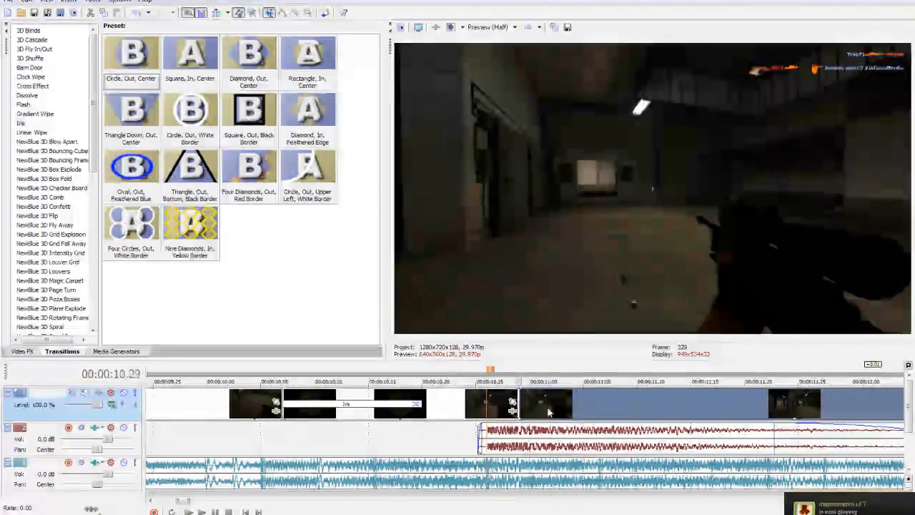
# Move the gameplay remaining after the split far along the timeline, past the other spare pieces
pyautogui.press('Right')
pyautogui.press('Right')
pyautogui.press('Right')
pyautogui.scroll(-6, 588, 423)
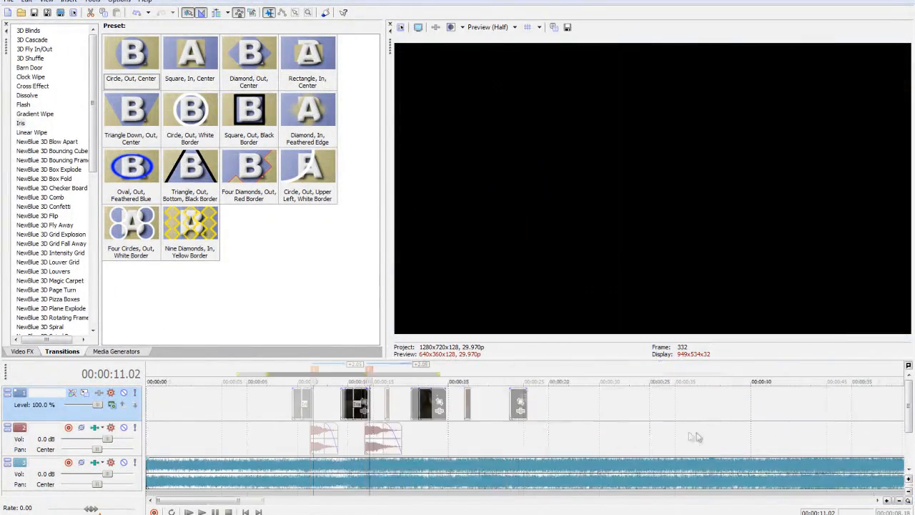
pyautogui.moveTo(370, 411); pyautogui.dragTo(437, 411)
# Move the next spare gameplay piece so it starts directly where the gunshot piece ends, at 00:00:10.29
pyautogui.click(429, 409)
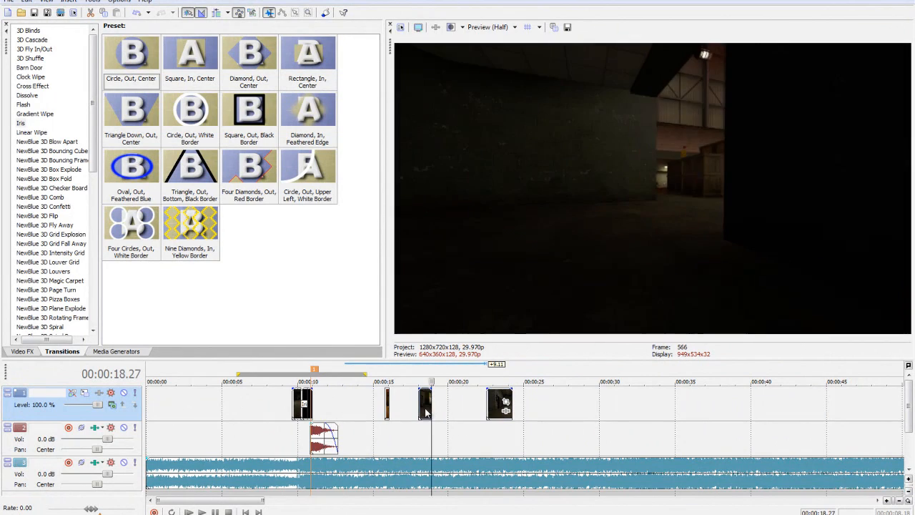
pyautogui.press('Left')
pyautogui.press('Left')
pyautogui.press('Left')
pyautogui.press('Left')
pyautogui.moveTo(425, 408); pyautogui.dragTo(329, 410)
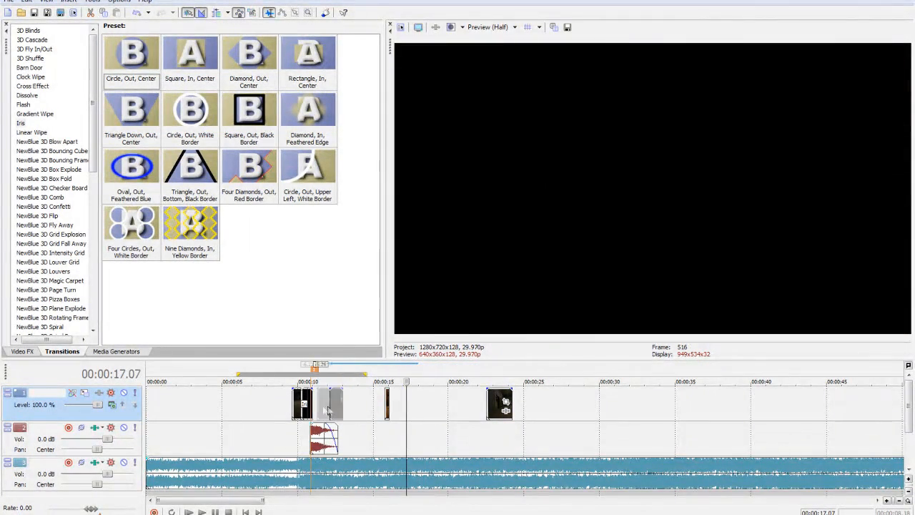
pyautogui.click(317, 409)
pyautogui.scroll(8, 317, 410)
pyautogui.moveTo(536, 418); pyautogui.dragTo(472, 414)
# In the gunshot piece's Event Pan/Crop, add a position keyframe at 00:00:00.18 and go to its end at 00:00:00.22
pyautogui.click(444, 396)
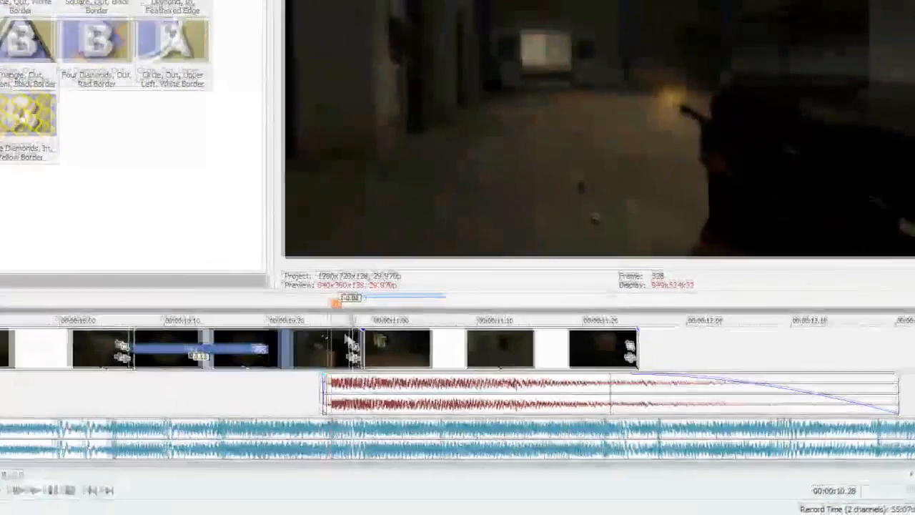
pyautogui.press('Right')
pyautogui.press('Left')
pyautogui.press('Right')
pyautogui.press('Left')
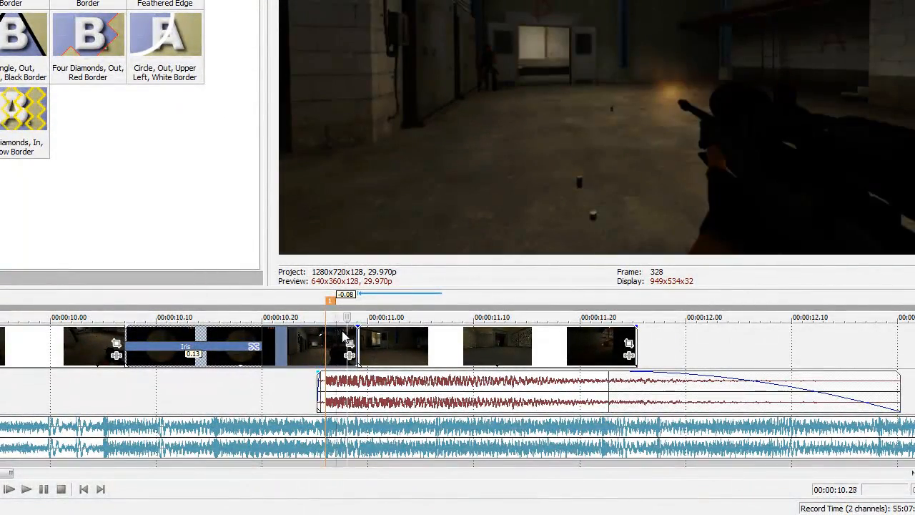
pyautogui.press('Left')
pyautogui.press('Left')
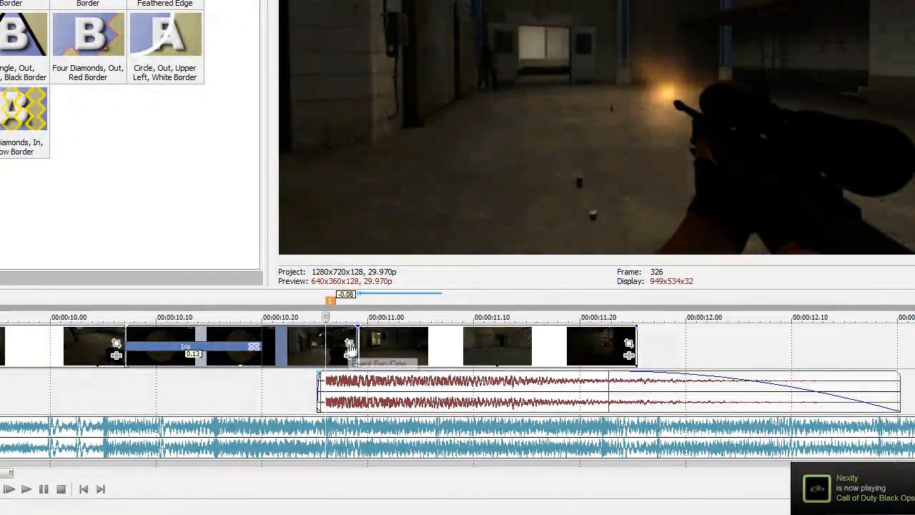
pyautogui.click(349, 344)
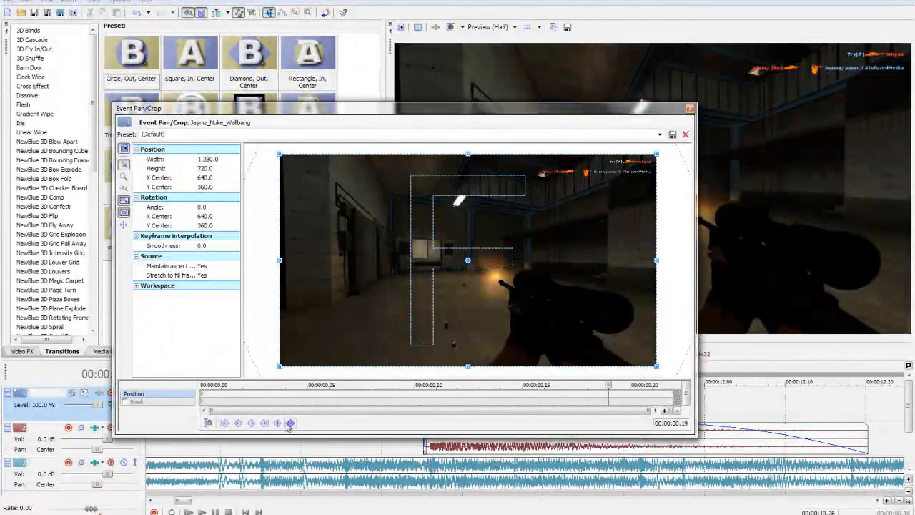
pyautogui.moveTo(607, 386); pyautogui.dragTo(669, 386)
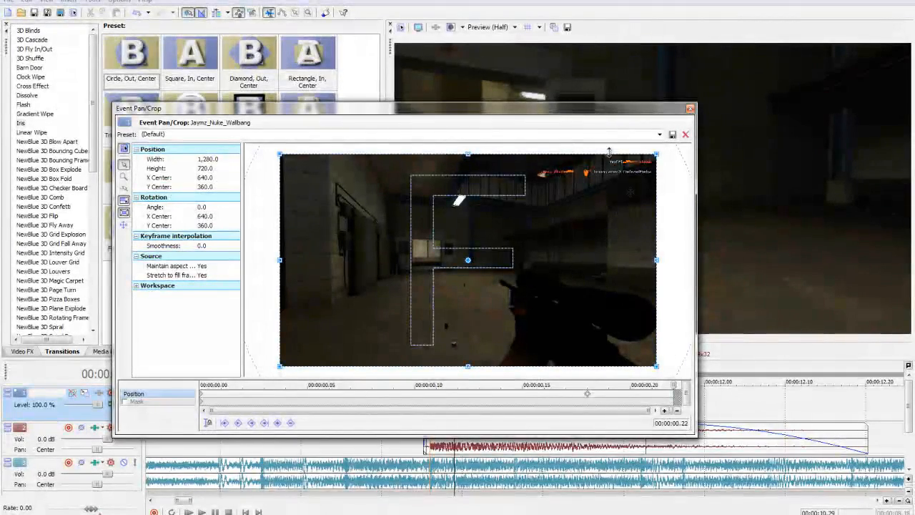
# Slide the follow-up piece two frames over the end of the gunshot piece to create a short crossfade
pyautogui.moveTo(391, 117); pyautogui.dragTo(108, 207)
pyautogui.moveTo(523, 406); pyautogui.dragTo(486, 399)
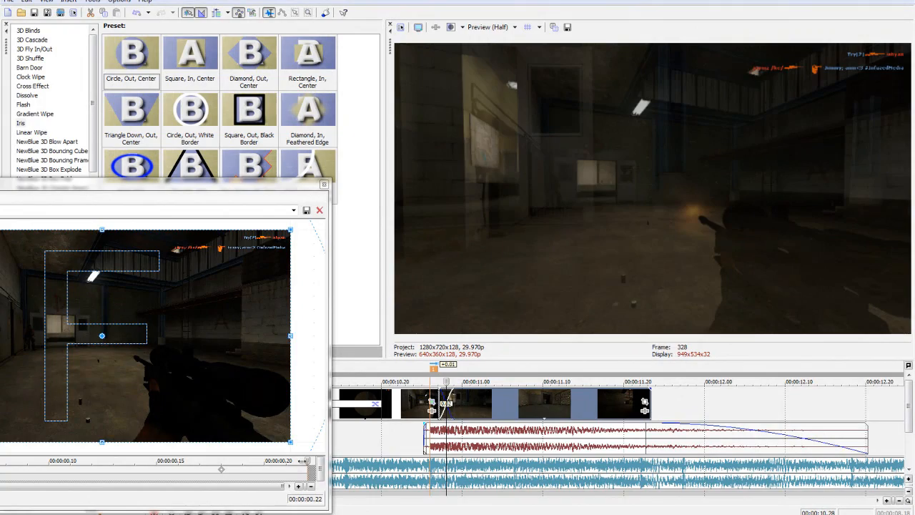
pyautogui.press('Right')
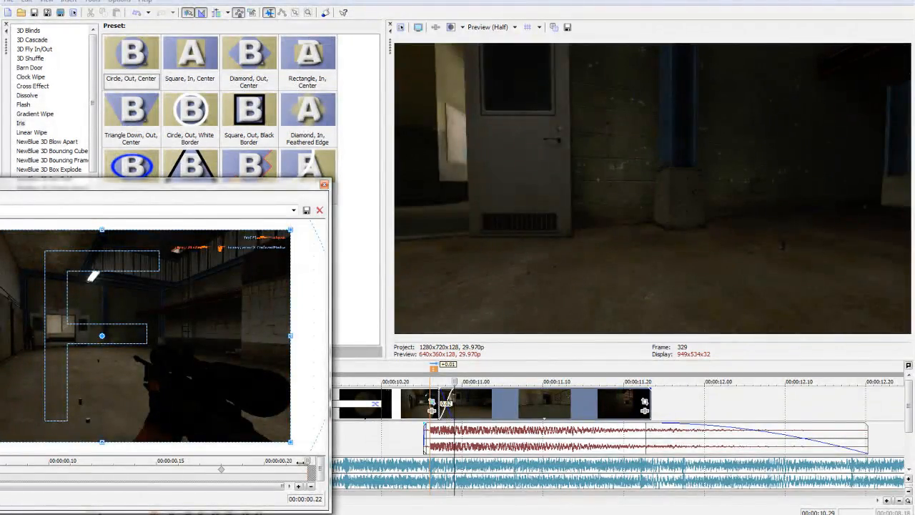
pyautogui.press('Left')
# Shrink the final crop keyframe to 345.7 × 194.5, and set smoothness to 50.0 at 00:00:00.18 and 58.1 at the final keyframe
pyautogui.moveTo(290, 442); pyautogui.dragTo(251, 424)
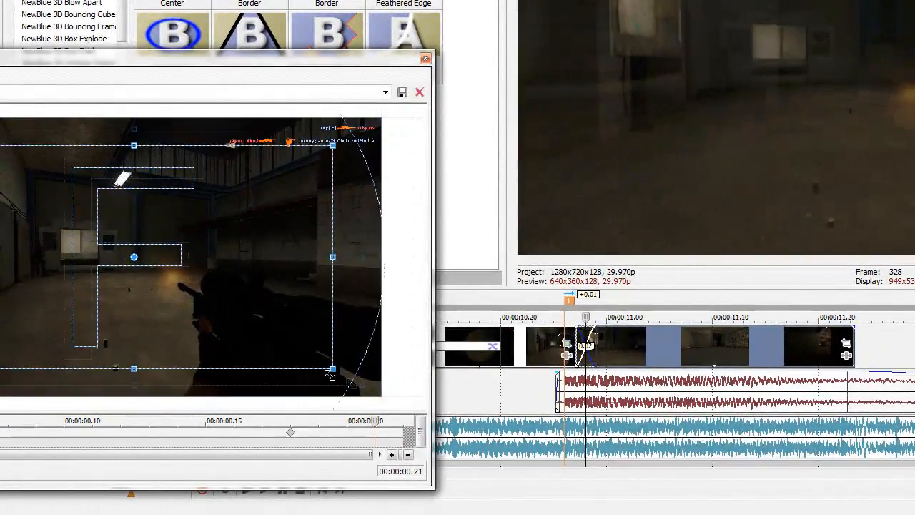
pyautogui.moveTo(330, 373); pyautogui.dragTo(201, 296)
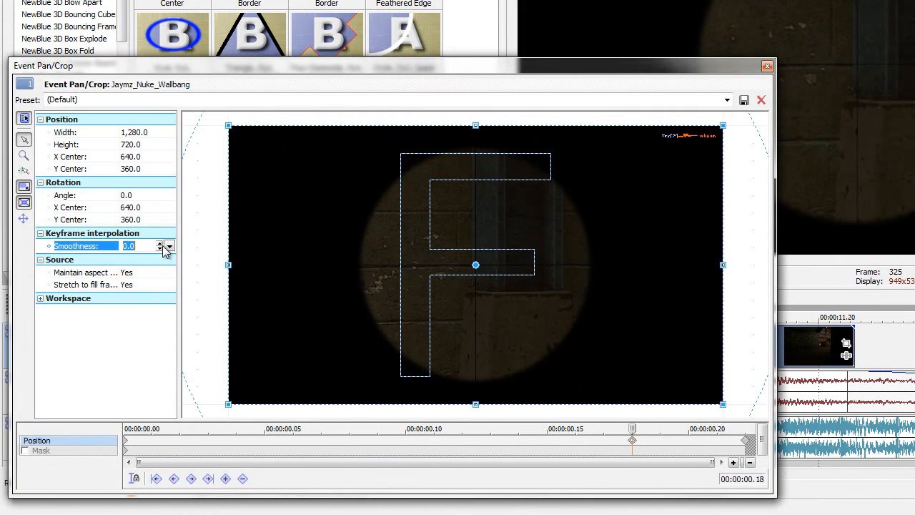
pyautogui.click(167, 246)
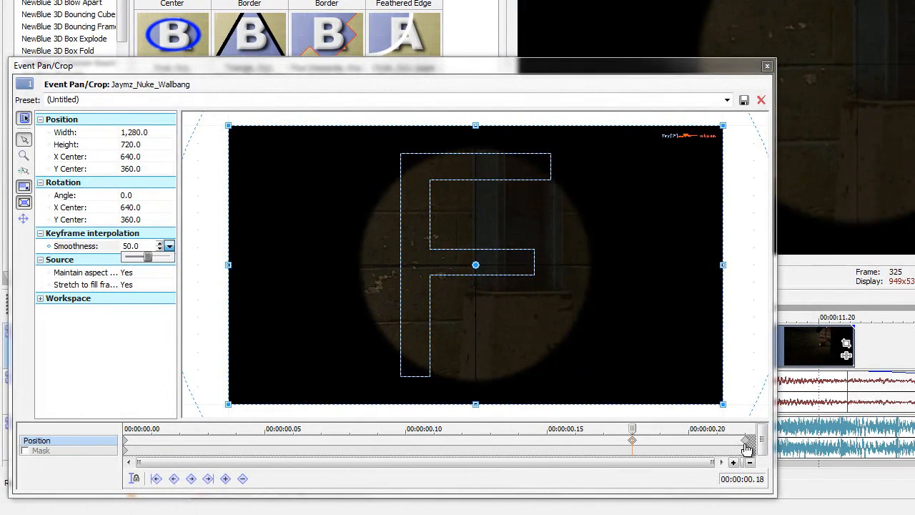
pyautogui.click(747, 444)
pyautogui.click(167, 246)
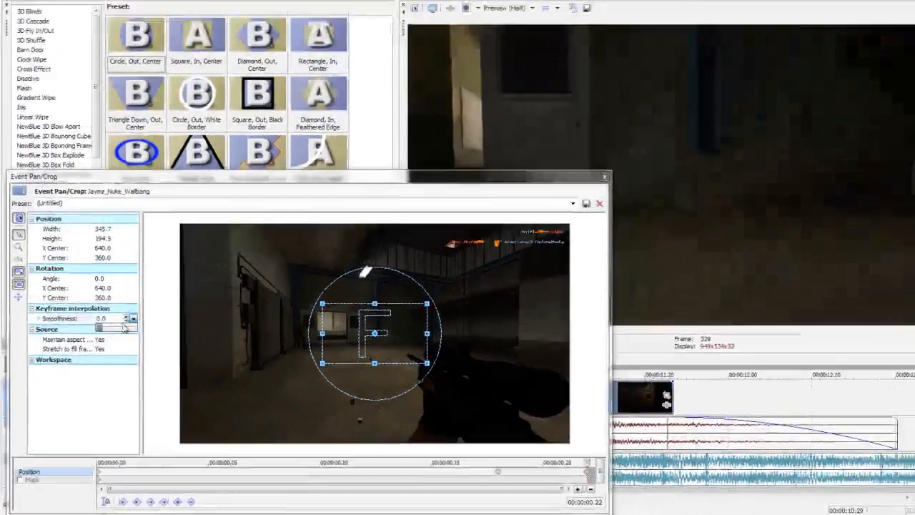
pyautogui.moveTo(132, 256); pyautogui.dragTo(148, 268)
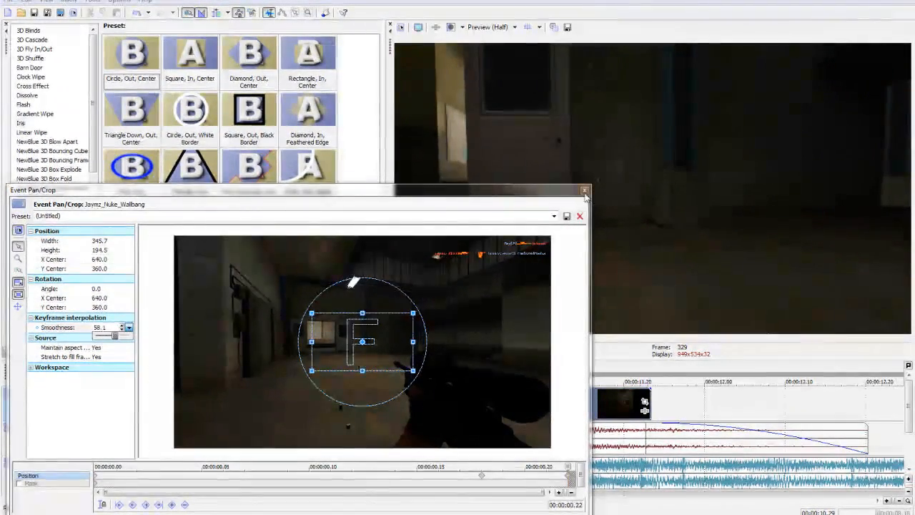
pyautogui.click(580, 216)
# Examine the gunshot zoom and the crossfade into the follow-up piece frame by frame
pyautogui.click(433, 401)
pyautogui.scroll(3, 433, 401)
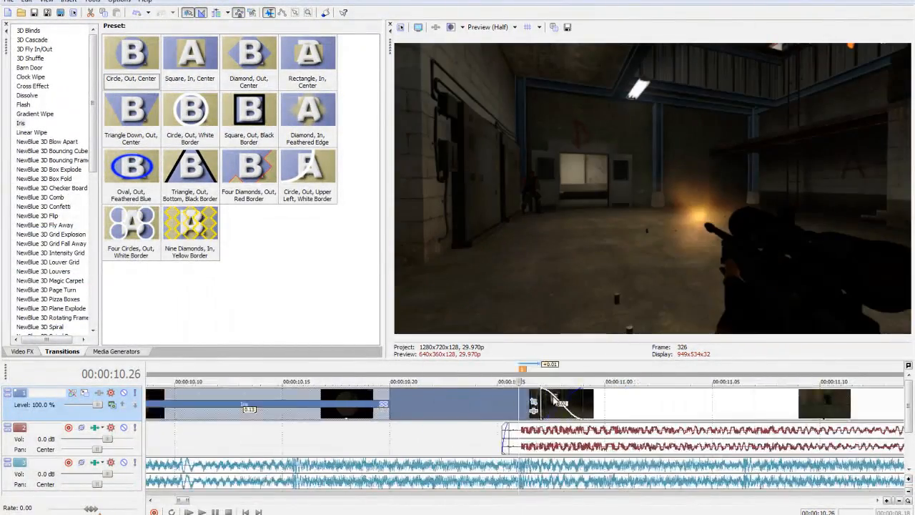
pyautogui.press('Left')
pyautogui.press('Left')
pyautogui.press('Right')
pyautogui.press('Right')
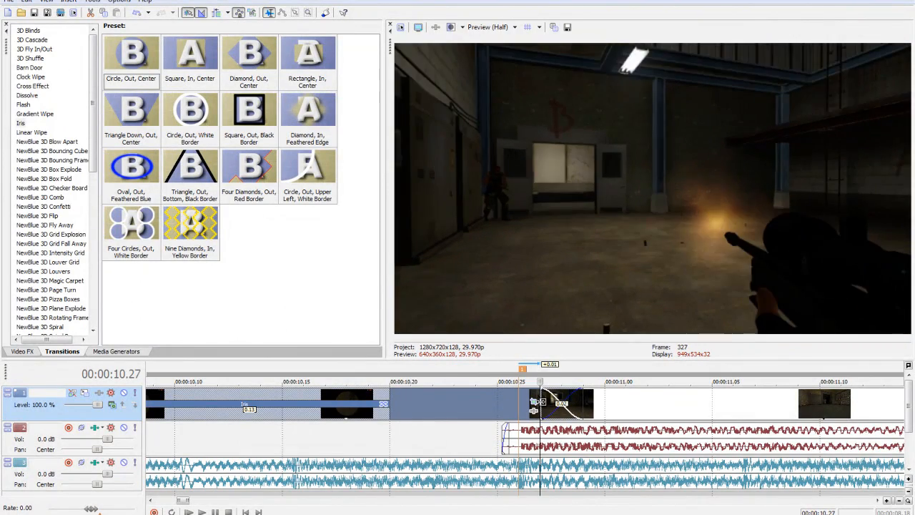
pyautogui.press('Right')
pyautogui.press('Right')
pyautogui.press('Left')
pyautogui.press('Left')
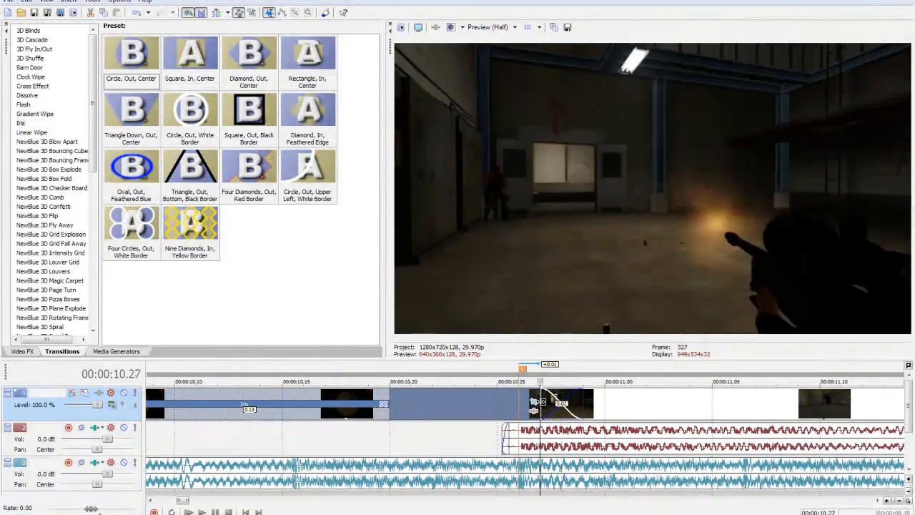
pyautogui.press('Right')
pyautogui.press('Right')
pyautogui.press('Left')
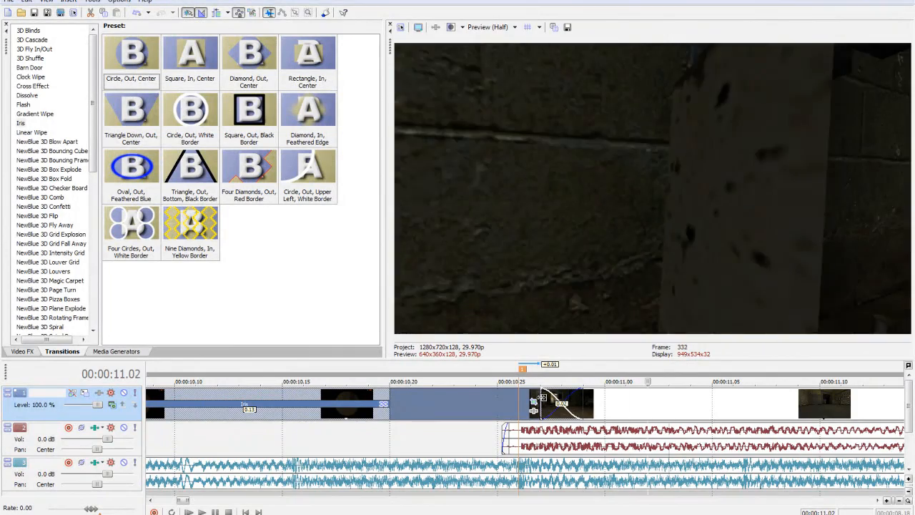
pyautogui.press('Left')
pyautogui.press('Right')
pyautogui.press('Right')
pyautogui.press('Right')
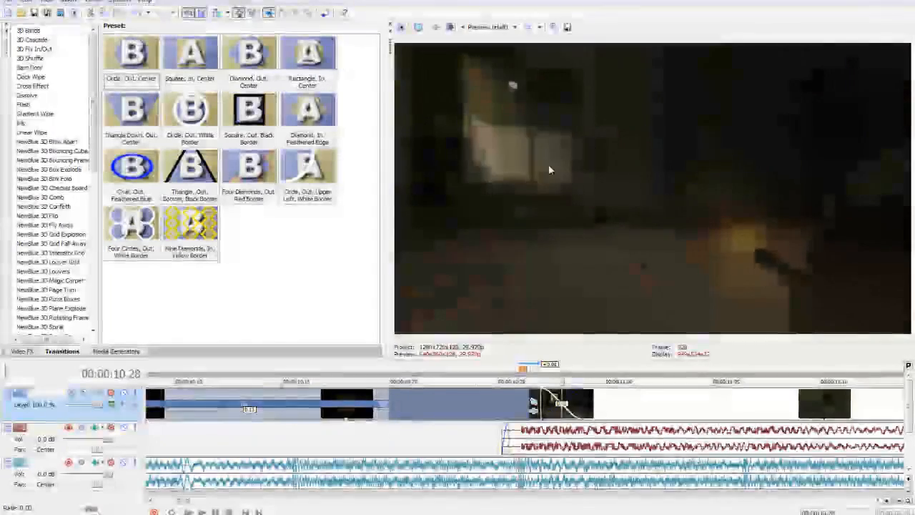
pyautogui.press('Right')
pyautogui.press('Right')
pyautogui.press('Right')
pyautogui.press('Right')
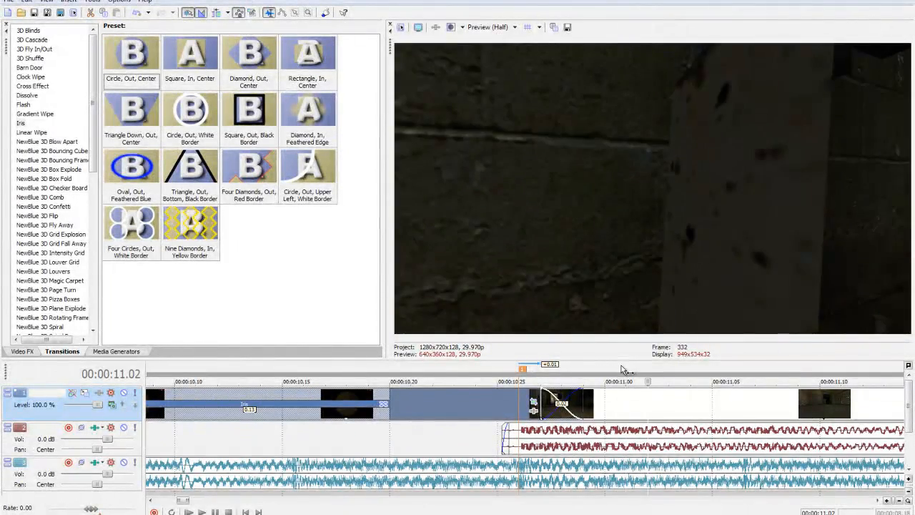
# Try to split the follow-up piece at 00:00:11.01
pyautogui.click(622, 367)
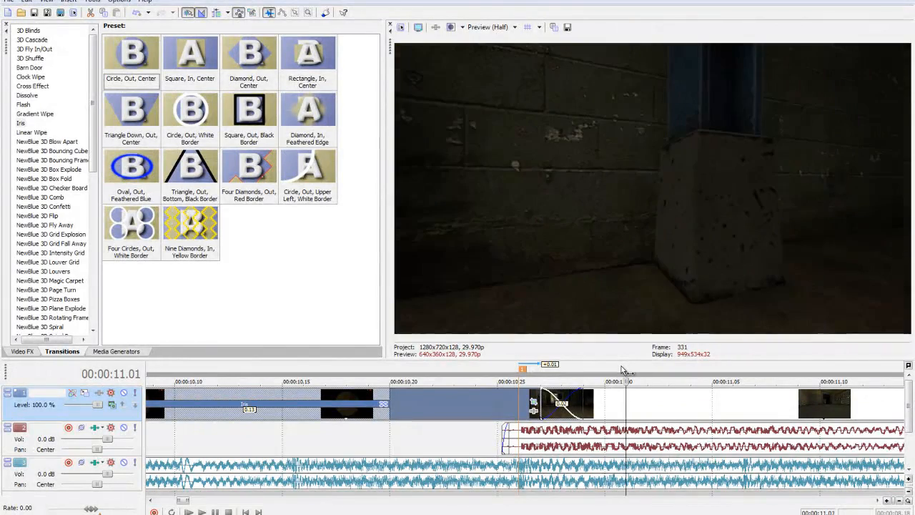
pyautogui.click(624, 413)
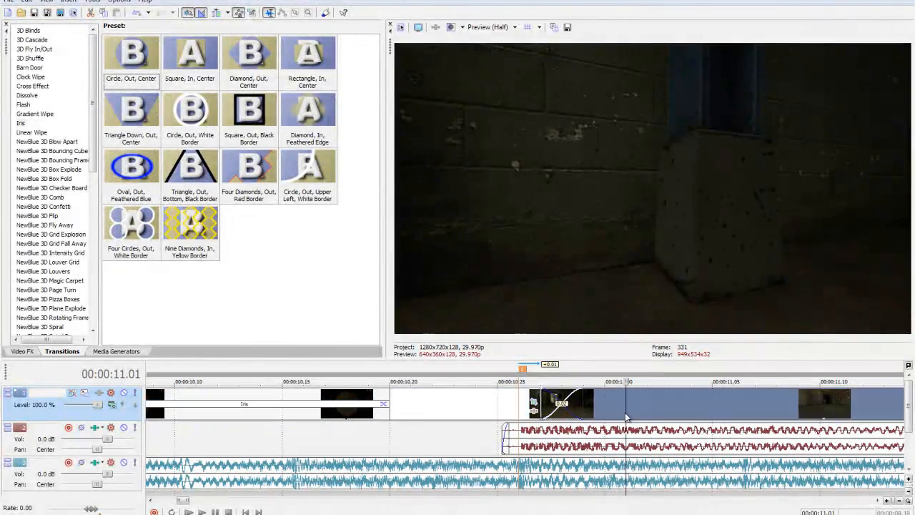
pyautogui.press('s')
pyautogui.press('Right')
pyautogui.press('Right')
pyautogui.press('Right')
pyautogui.press('Left')
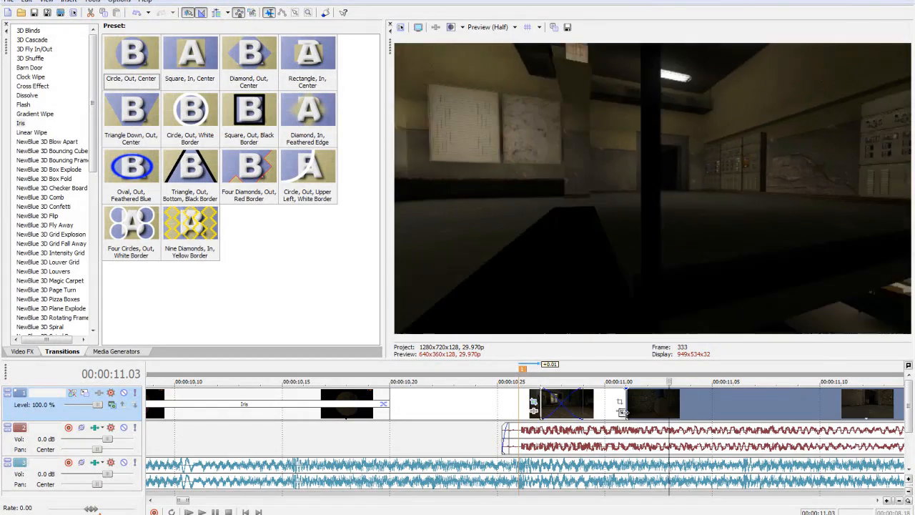
pyautogui.press('Left')
pyautogui.hotkey('ctrl', 'z')
# Split the follow-up piece at 00:00:11.02 and 00:00:11.05, and delete the short section between the cuts
pyautogui.press('Right')
pyautogui.press('Left')
pyautogui.press('s')
pyautogui.press('Right')
pyautogui.press('Right')
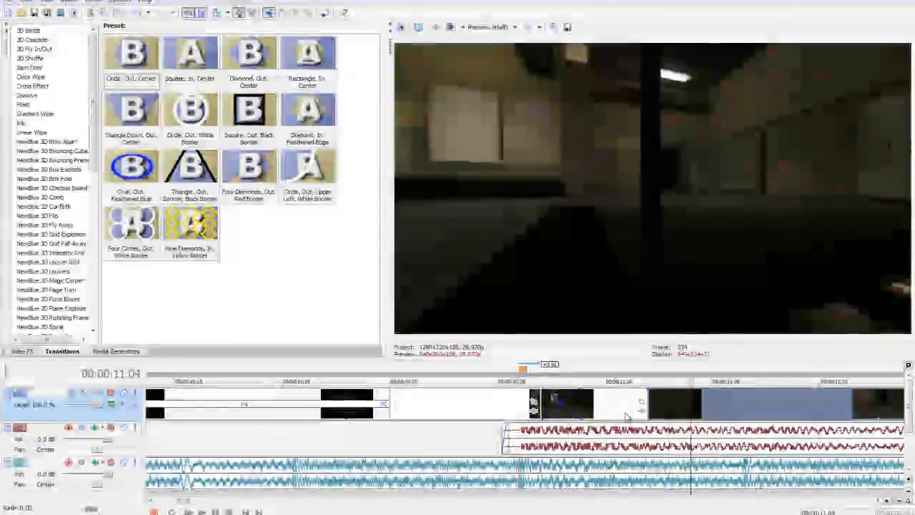
pyautogui.press('Right')
pyautogui.press('s')
pyautogui.click(669, 401)
pyautogui.press('Delete')
# Pull the remaining follow-up gameplay back four frames so it overlaps the preceding piece by one frame, and check the transition
pyautogui.moveTo(750, 406); pyautogui.dragTo(675, 409)
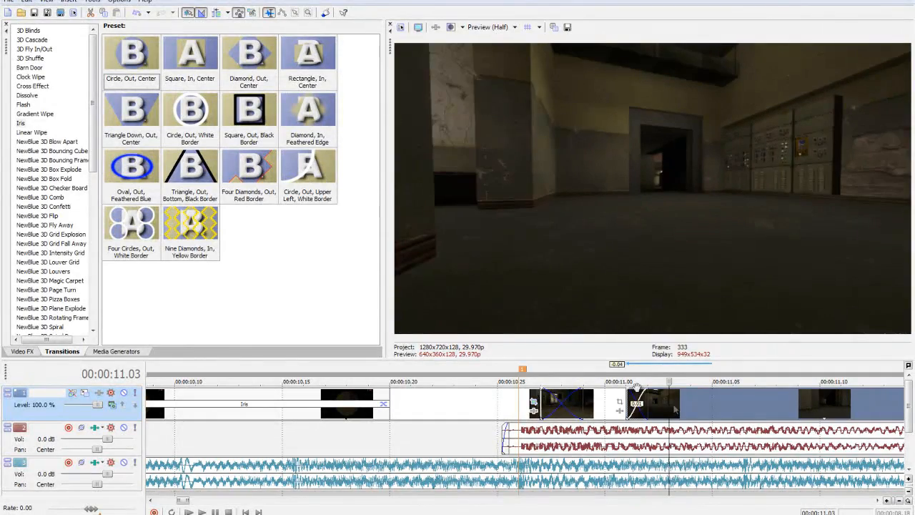
pyautogui.click(629, 368)
pyautogui.press('Right')
pyautogui.press('Right')
pyautogui.press('Right')
pyautogui.scroll(-2, 689, 418)
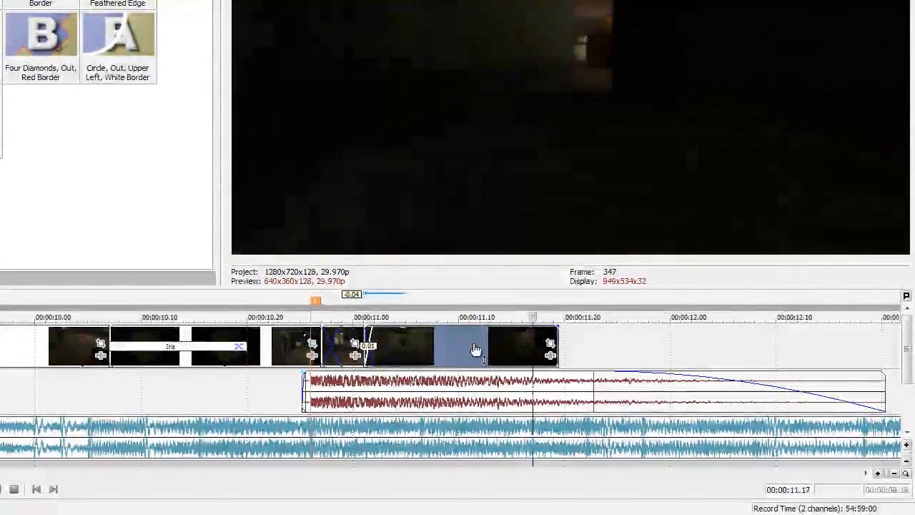
# Split the remaining follow-up gameplay at 00:00:11.16 and delete everything after the cut
pyautogui.press('Left')
pyautogui.press('Left')
pyautogui.press('Left')
pyautogui.press('Left')
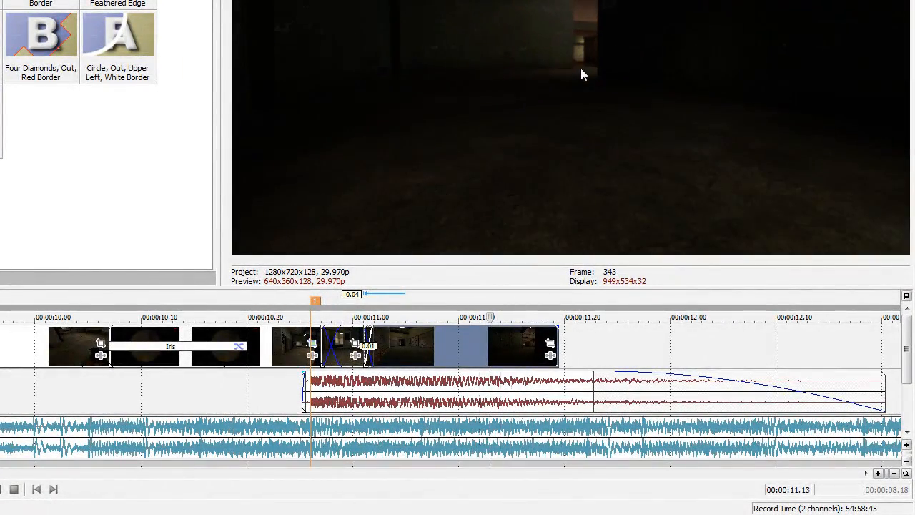
pyautogui.press('Right')
pyautogui.press('Right')
pyautogui.press('Right')
pyautogui.press('s')
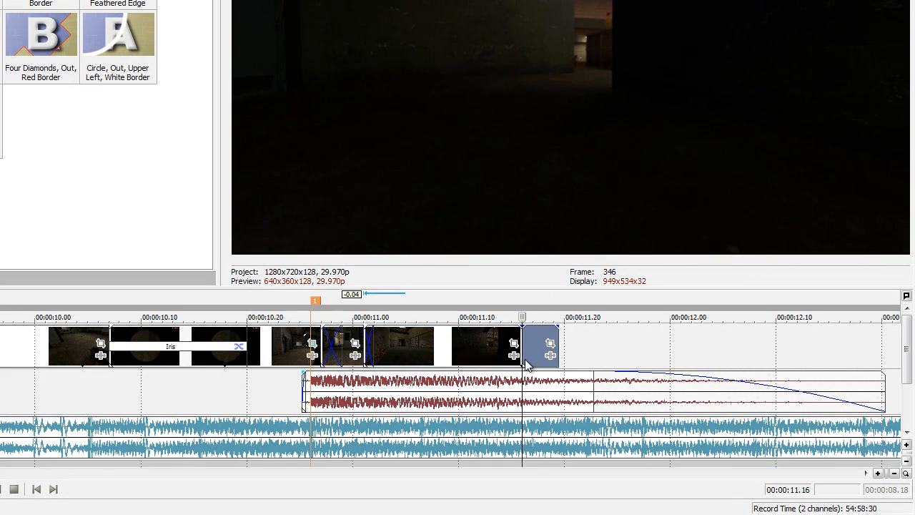
pyautogui.press('Delete')
# Review the edited sequence frame by frame from the end of the Iris transition through the gunshot and follow-up cuts
pyautogui.click(478, 329)
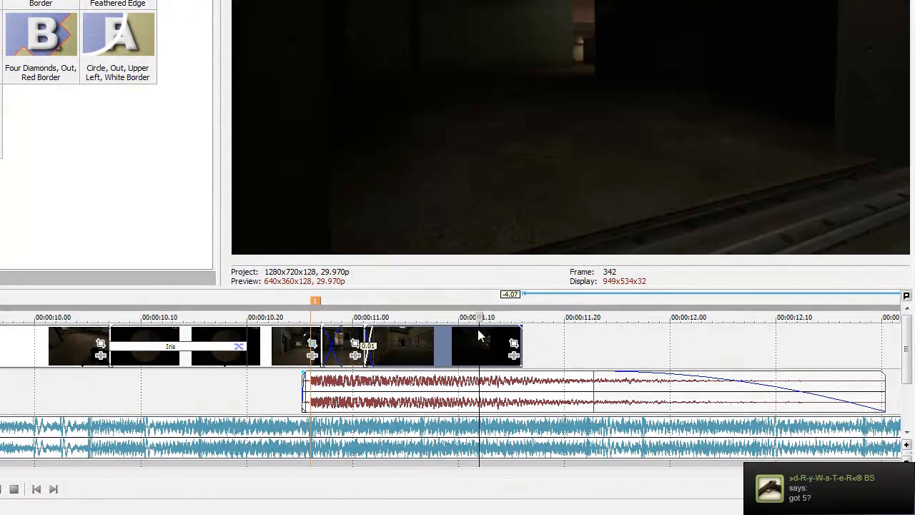
pyautogui.click(253, 339)
pyautogui.press('Right')
pyautogui.press('Right')
pyautogui.press('Right')
pyautogui.press('Right')
pyautogui.press('Right')
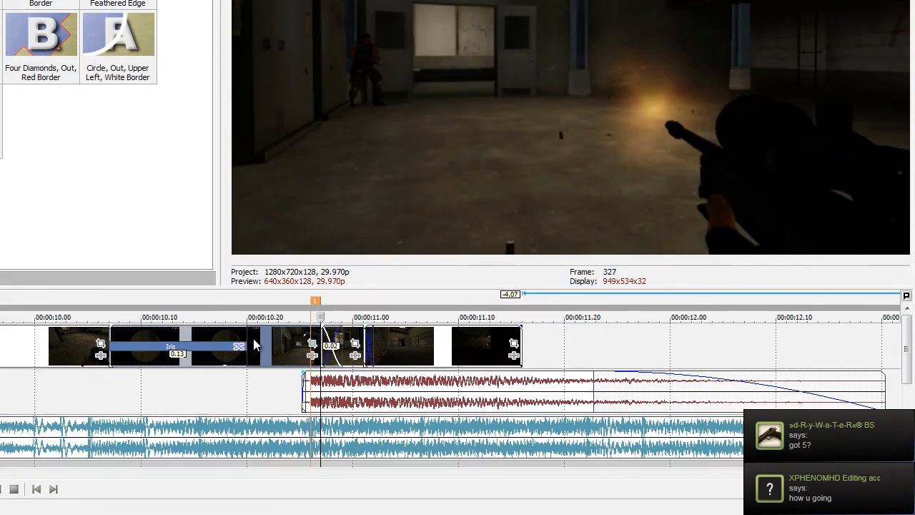
pyautogui.press('Right')
pyautogui.press('Right')
pyautogui.press('Right')
pyautogui.press('Right')
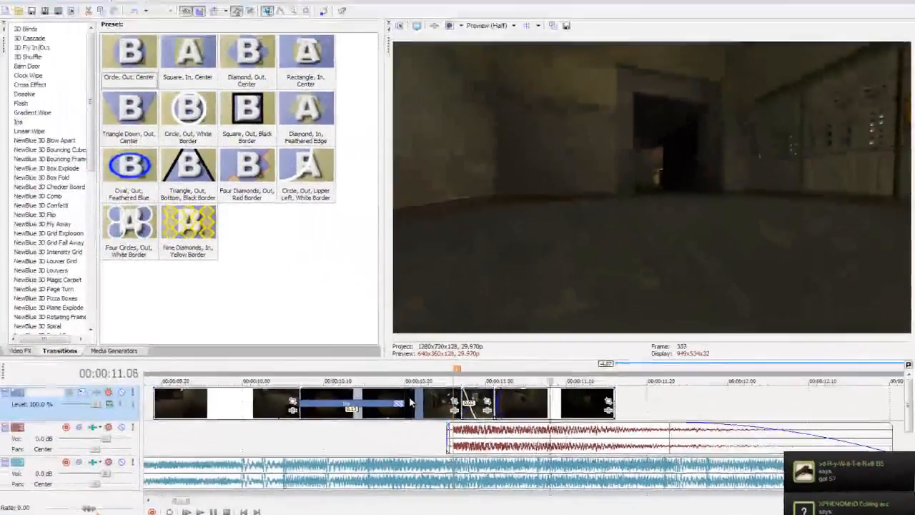
# Move the next spare piece, showing the enemy by the crates, to overlap the end of the follow-up gameplay by two frames
pyautogui.scroll(-3, 425, 380)
pyautogui.click(426, 380)
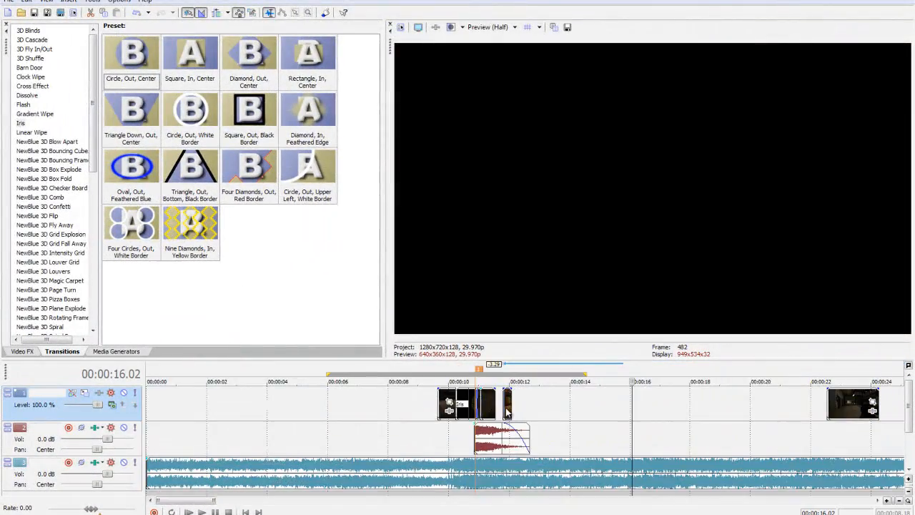
pyautogui.hscroll(2, 425, 379)
pyautogui.scroll(-5, 500, 413)
pyautogui.scroll(6, 377, 406)
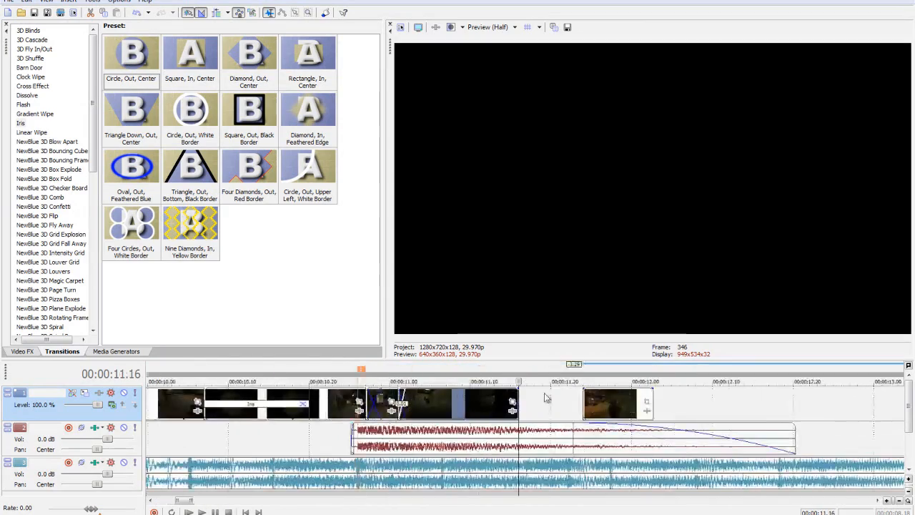
pyautogui.moveTo(691, 401); pyautogui.dragTo(530, 404)
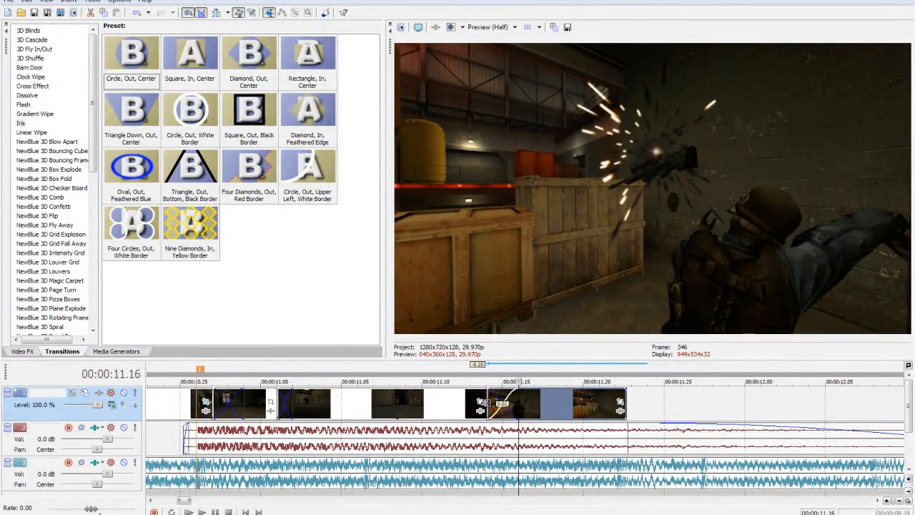
pyautogui.press('Left')
pyautogui.press('Left')
pyautogui.press('Right')
pyautogui.press('Right')
pyautogui.press('Left')
pyautogui.press('Left')
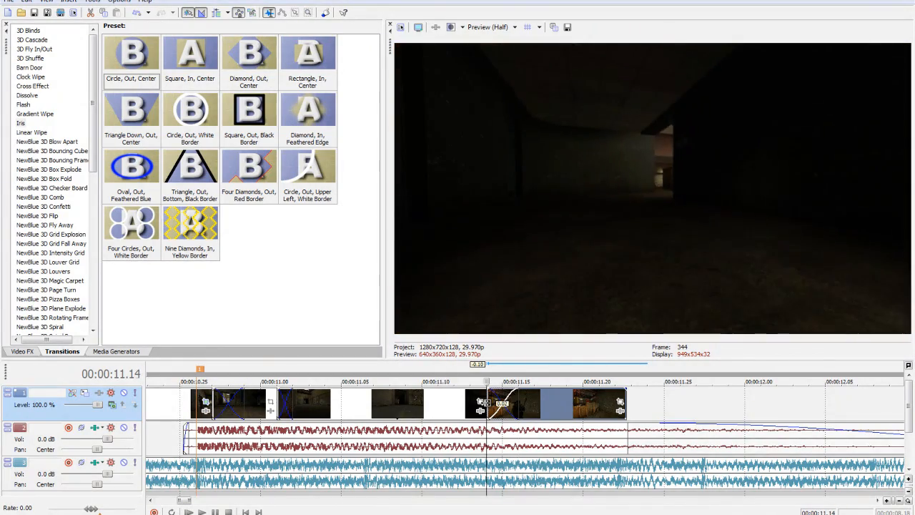
# Time-stretch the piece showing the enemy by the crates so it ends at about 00:00:12.18
pyautogui.press('Right')
pyautogui.press('Right')
pyautogui.press('Right')
pyautogui.press('Right')
pyautogui.press('Right')
pyautogui.press('Right')
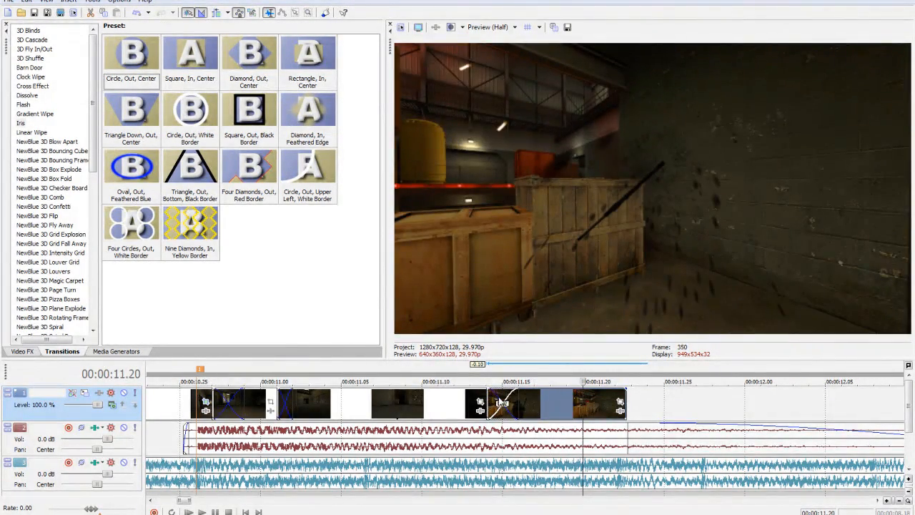
pyautogui.scroll(-2, 619, 407)
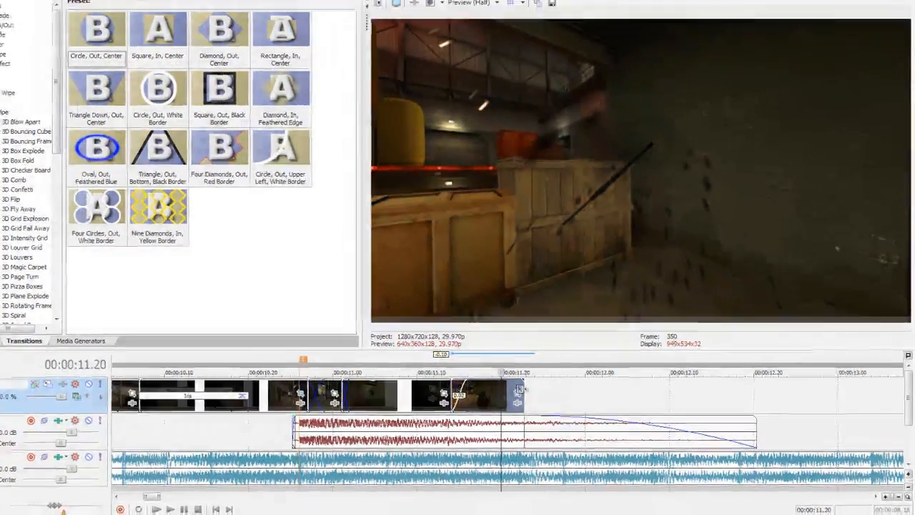
pyautogui.moveTo(533, 406); pyautogui.dragTo(748, 404)
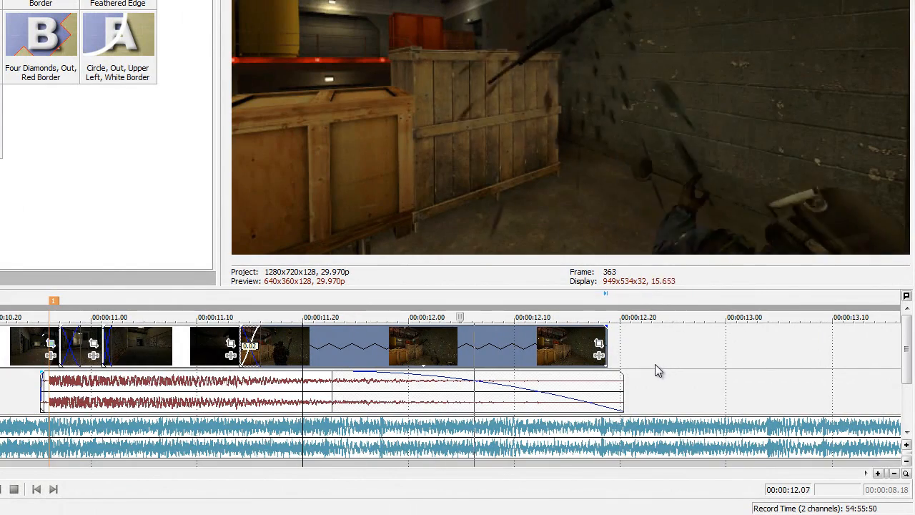
# Add a velocity envelope to the stretched crates piece, lower its speed to about 38%, and play it back
pyautogui.rightClick(405, 334)
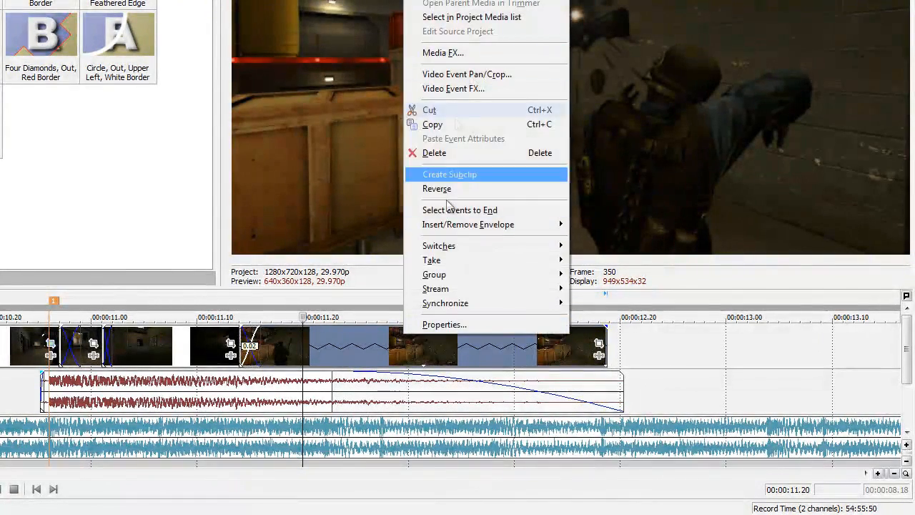
pyautogui.click(341, 348)
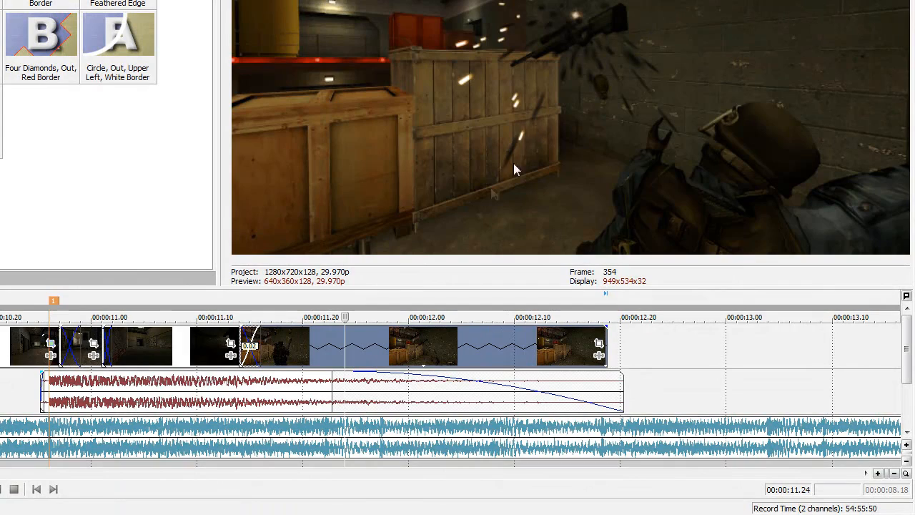
pyautogui.rightClick(304, 348)
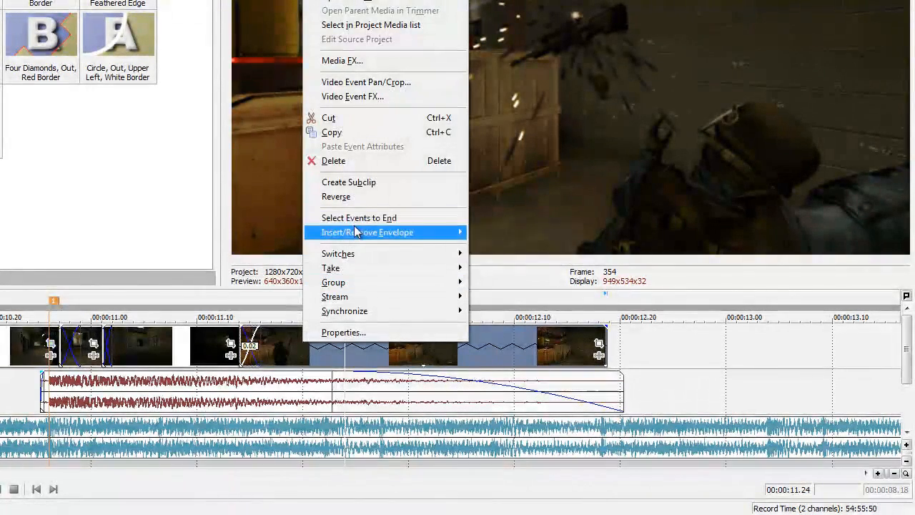
pyautogui.click(498, 231)
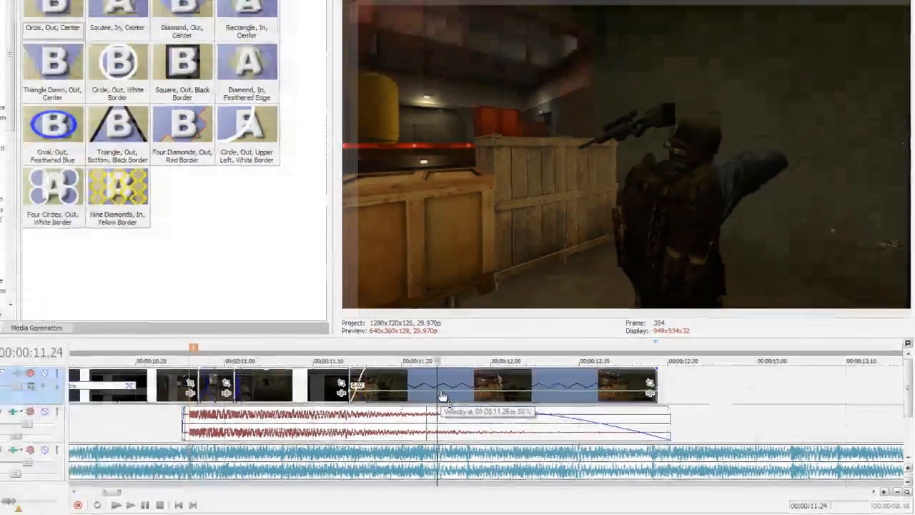
pyautogui.press('space')
pyautogui.press('space')
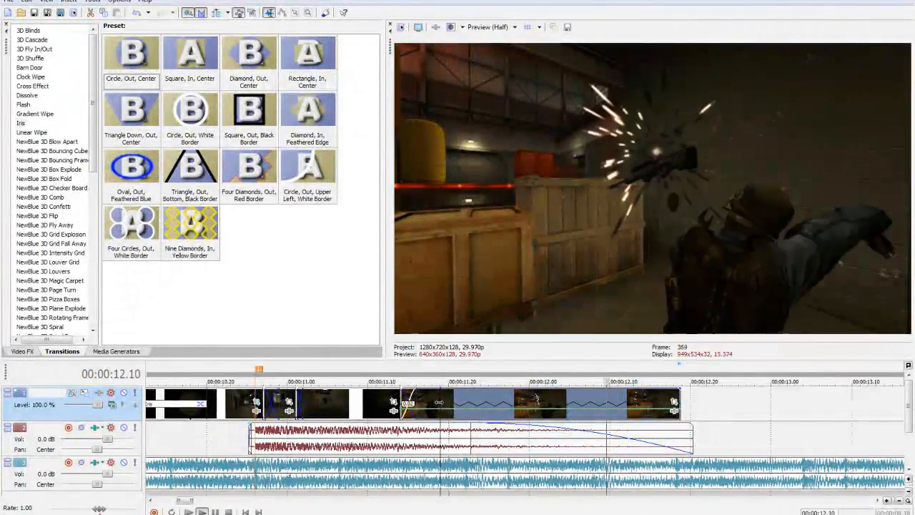
pyautogui.press('space')
pyautogui.click(464, 404)
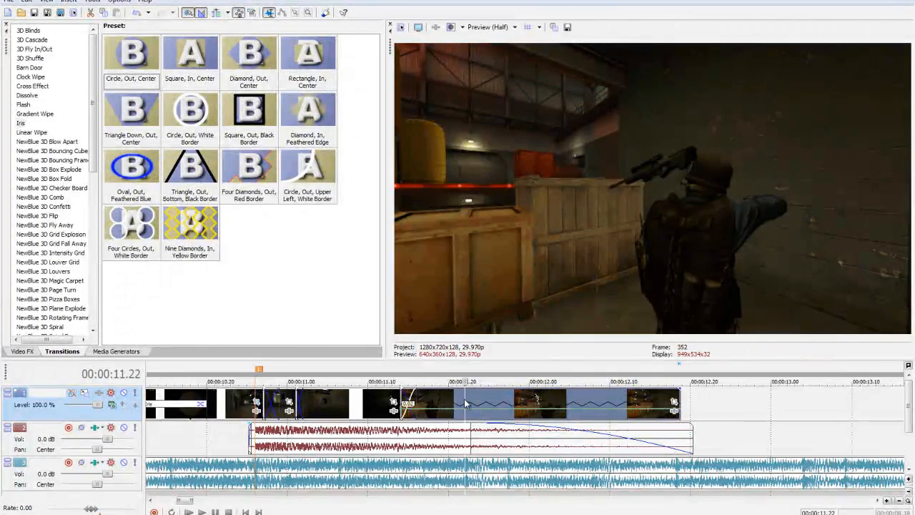
pyautogui.press('space')
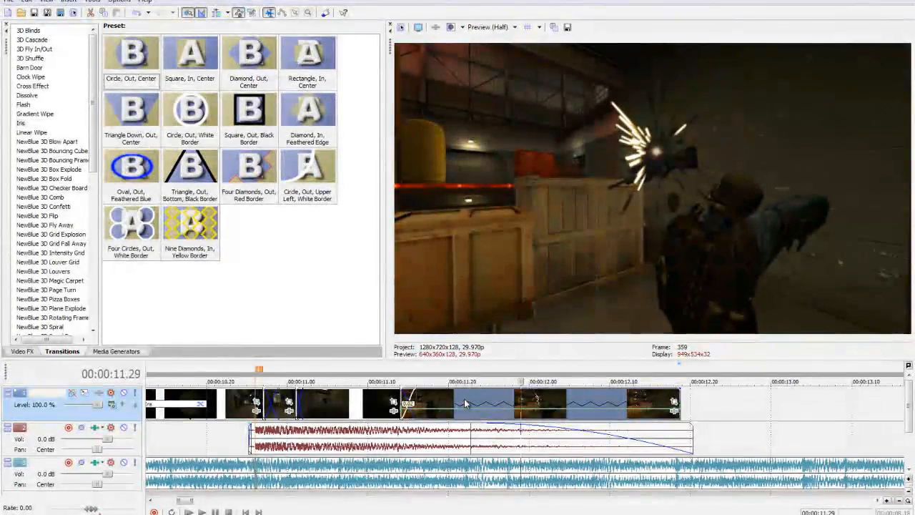
# Trim the crates piece to start at the gunshot sparks, move it back 15 frames onto the preceding gameplay, and play the cut
pyautogui.moveTo(464, 403); pyautogui.dragTo(456, 414)
pyautogui.click(351, 371)
pyautogui.press('space')
pyautogui.press('space')
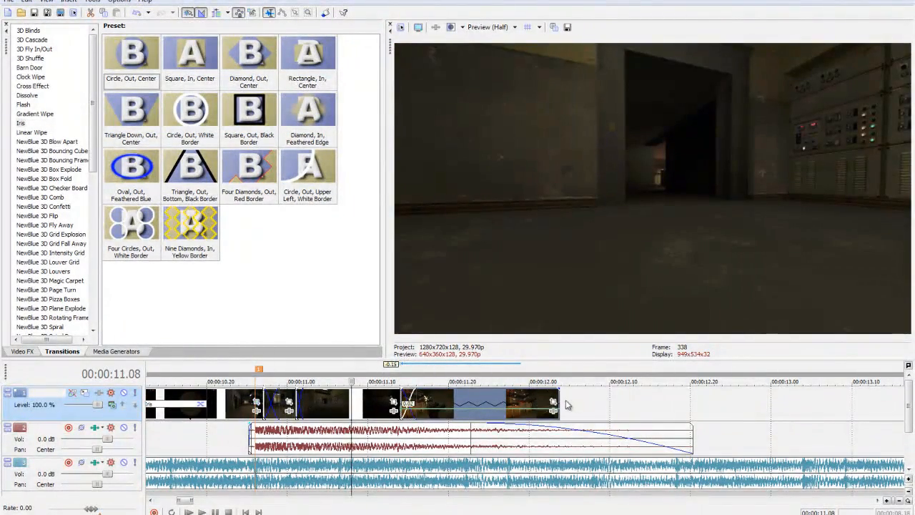
# Extend the end of the crates piece by 16 frames to about 00:00:12.20 and check its beginning and ending frames
pyautogui.moveTo(564, 407); pyautogui.dragTo(672, 410)
pyautogui.click(643, 407)
pyautogui.press('Right')
pyautogui.press('Right')
pyautogui.press('Right')
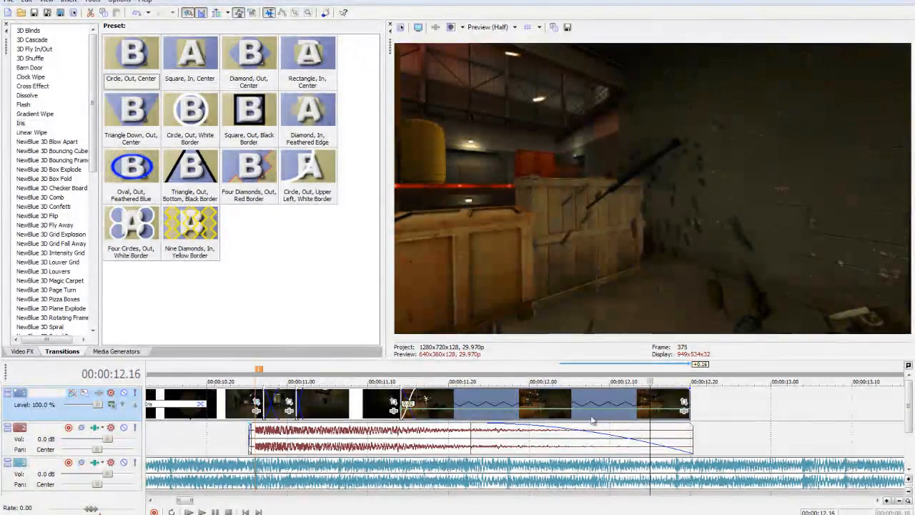
pyautogui.click(415, 412)
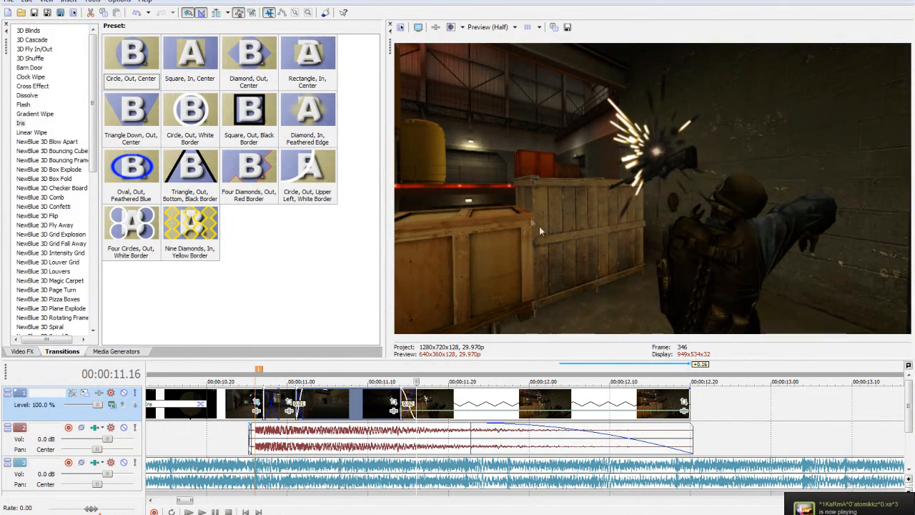
# Move the next spare gameplay piece back so it overlaps the end of the crates piece by six frames
pyautogui.scroll(-5, 782, 426)
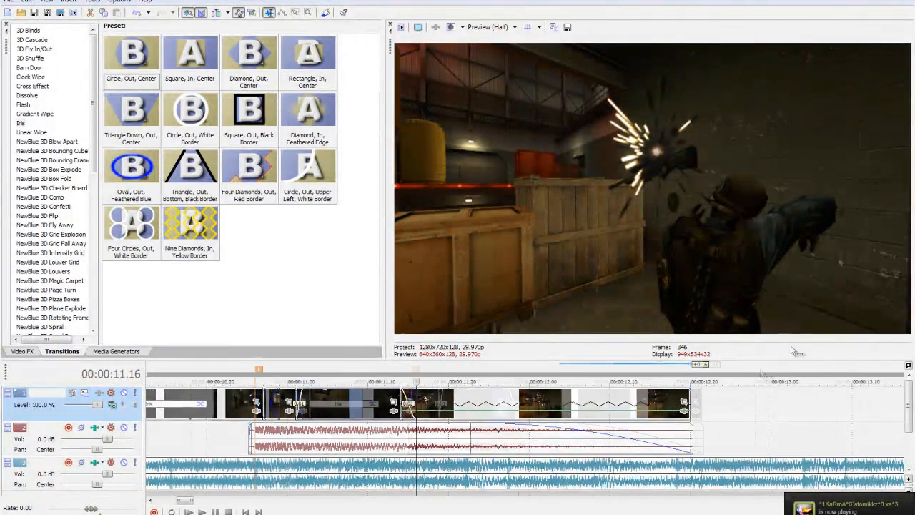
pyautogui.scroll(-8, 782, 425)
pyautogui.moveTo(492, 408); pyautogui.dragTo(344, 410)
pyautogui.scroll(8, 414, 413)
pyautogui.moveTo(677, 413); pyautogui.dragTo(659, 418)
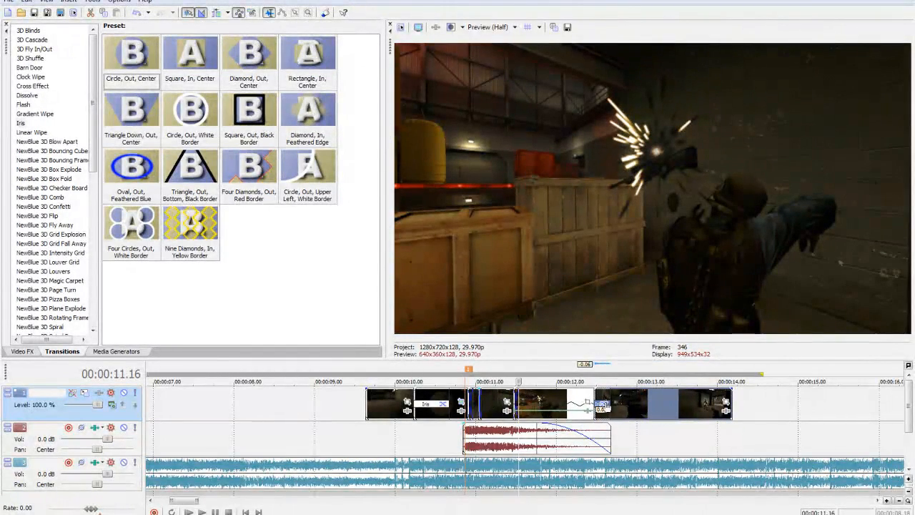
# Widen the overlap to seven frames, remove its Iris transition to leave a plain crossfade, and check the blend
pyautogui.moveTo(607, 408); pyautogui.dragTo(604, 408)
pyautogui.scroll(6, 679, 405)
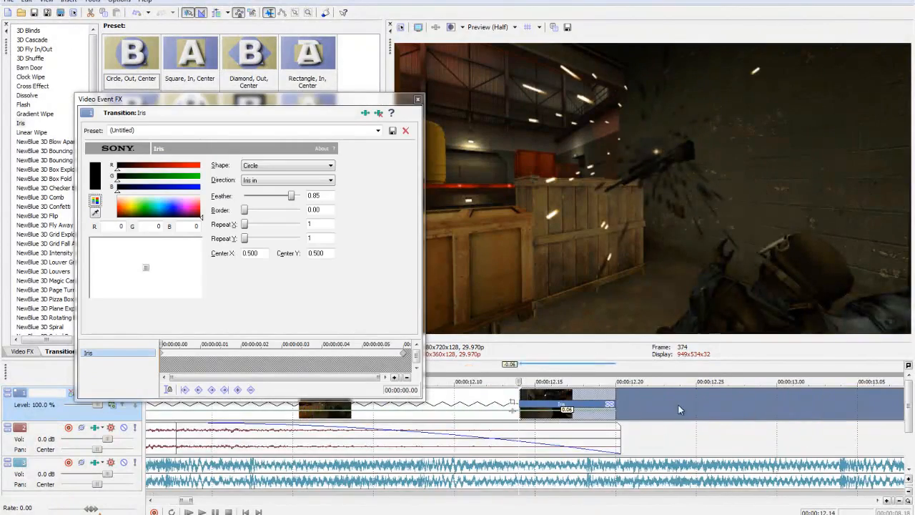
pyautogui.moveTo(678, 405); pyautogui.dragTo(663, 405)
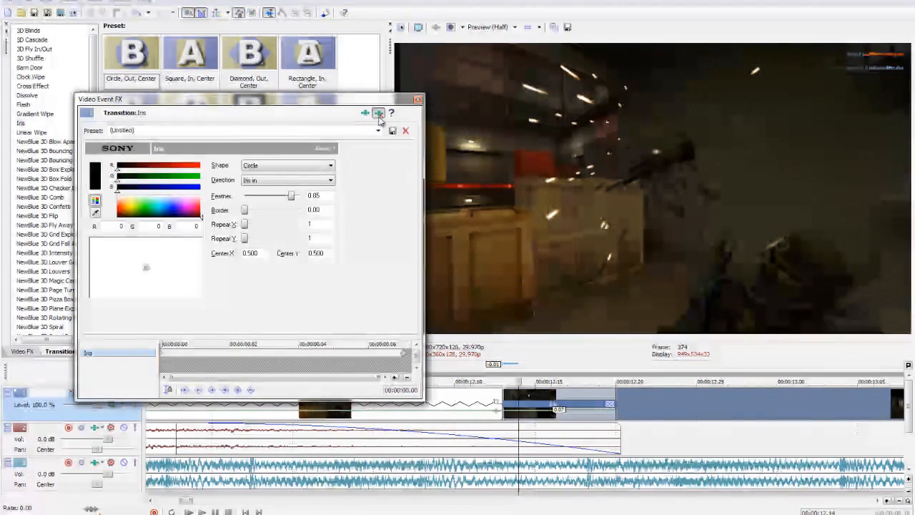
pyautogui.click(418, 99)
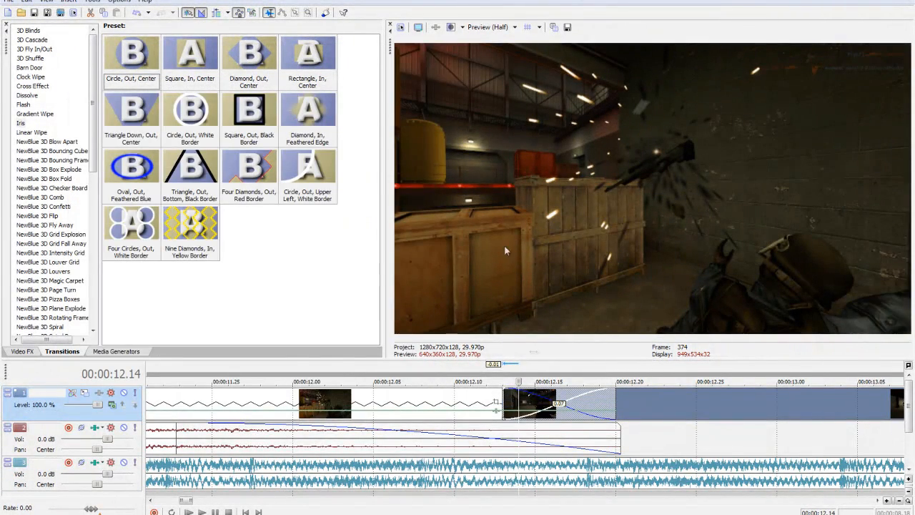
pyautogui.press('Right')
pyautogui.press('Right')
pyautogui.press('Right')
pyautogui.press('Right')
pyautogui.press('Right')
pyautogui.press('Right')
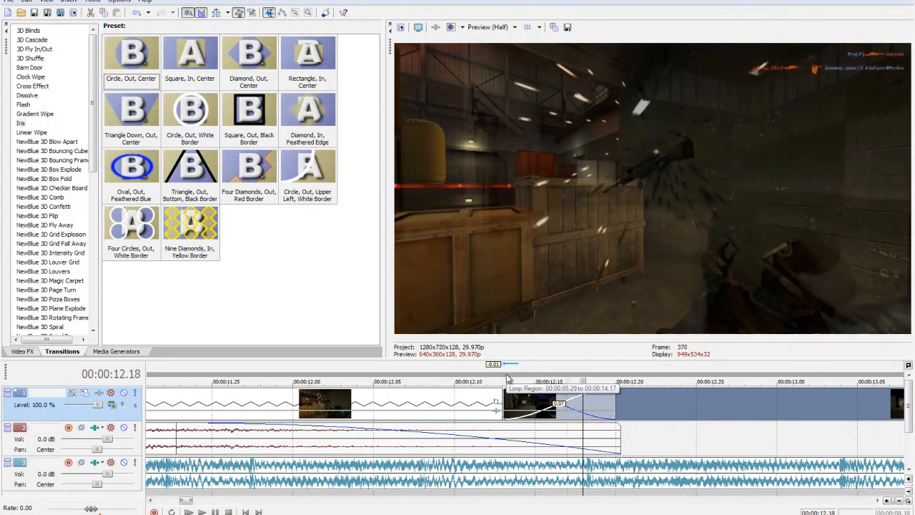
# Cut away the new piece's opening up to 00:00:12.29, move the remainder back 14 frames onto the crates piece, and play the crossfade
pyautogui.scroll(-2, 506, 379)
pyautogui.press('Right')
pyautogui.press('Right')
pyautogui.press('Right')
pyautogui.press('Right')
pyautogui.press('Right')
pyautogui.press('Right')
pyautogui.press('Right')
pyautogui.press('Right')
pyautogui.press('Right')
pyautogui.press('Right')
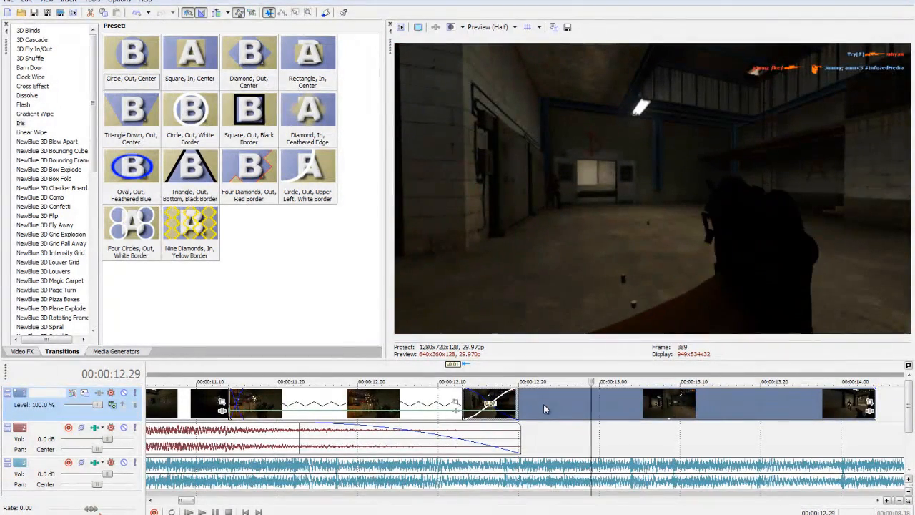
pyautogui.moveTo(477, 414); pyautogui.dragTo(522, 409)
pyautogui.click(472, 370)
pyautogui.press('space')
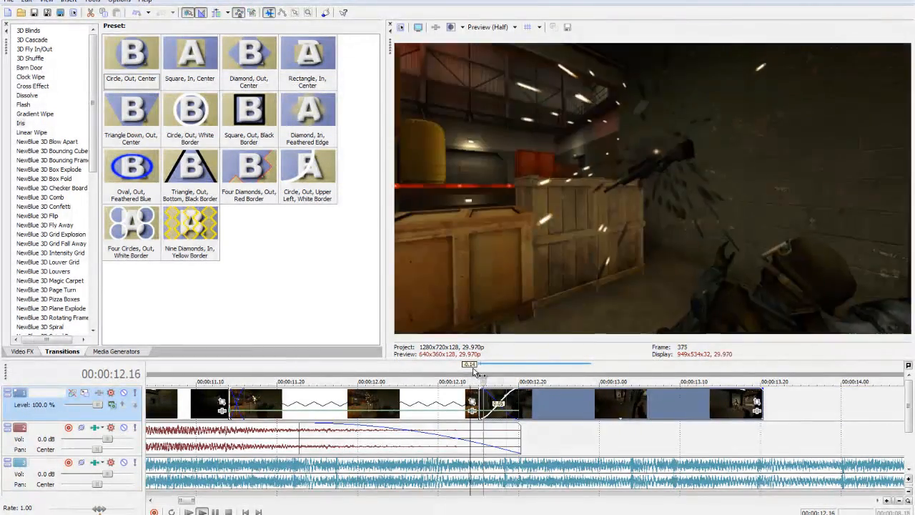
pyautogui.scroll(-3, 500, 376)
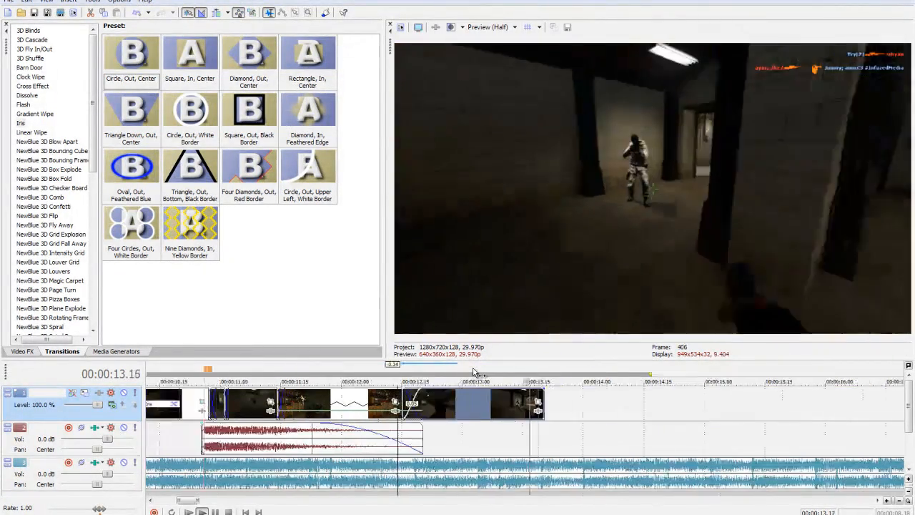
pyautogui.press('space')
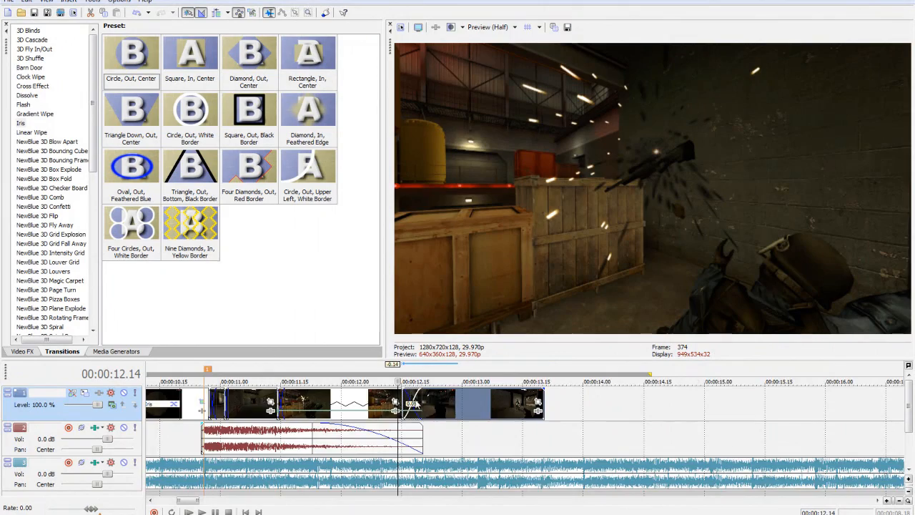
# Go back to the gunshot marker and locate the muzzle-flash frame at 00:00:10.27
pyautogui.scroll(-3, 492, 377)
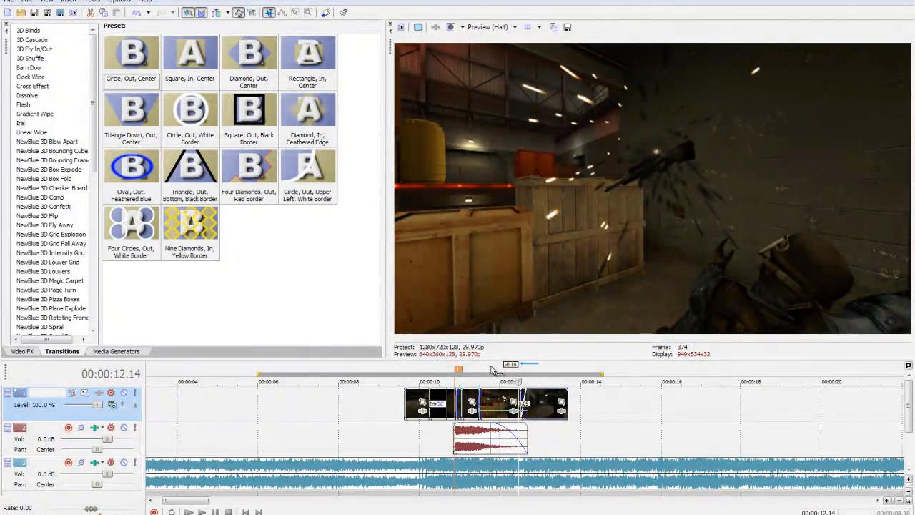
pyautogui.click(436, 375)
pyautogui.scroll(5, 436, 375)
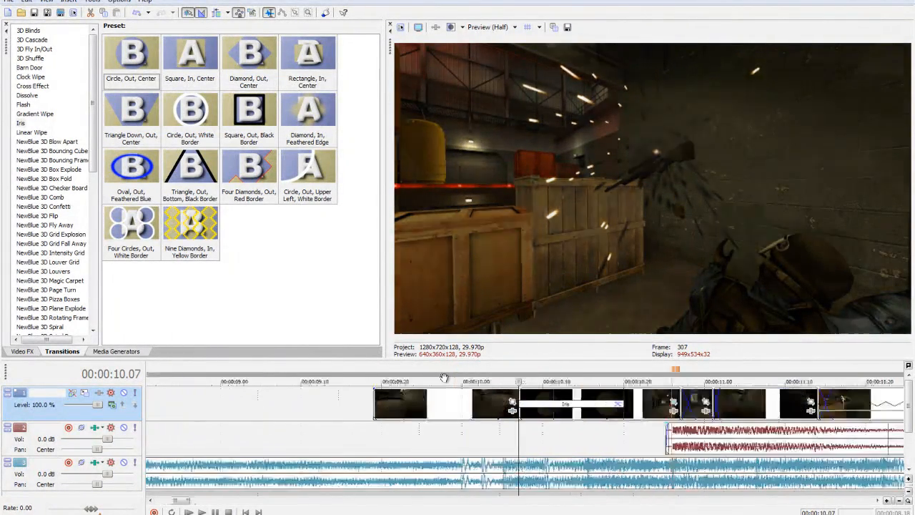
pyautogui.click(675, 369)
pyautogui.press('Right')
pyautogui.press('Right')
pyautogui.press('Right')
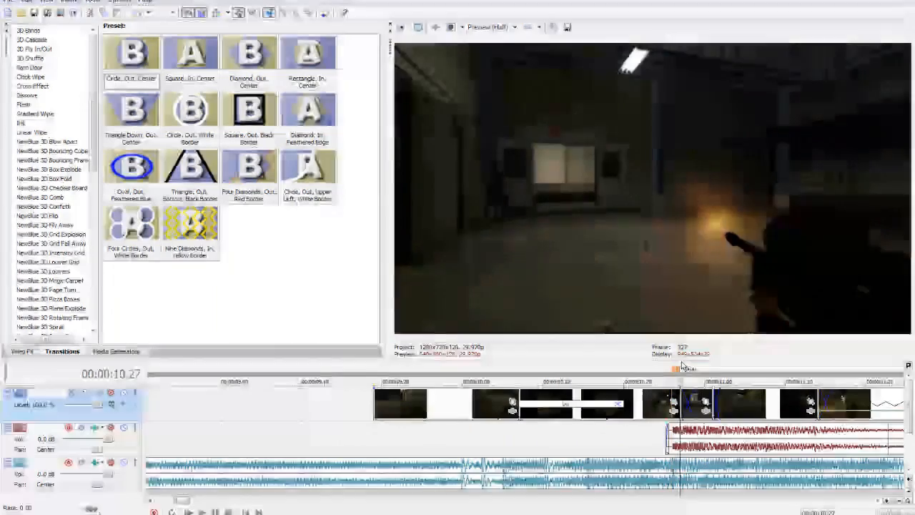
pyautogui.press('Left')
pyautogui.press('Left')
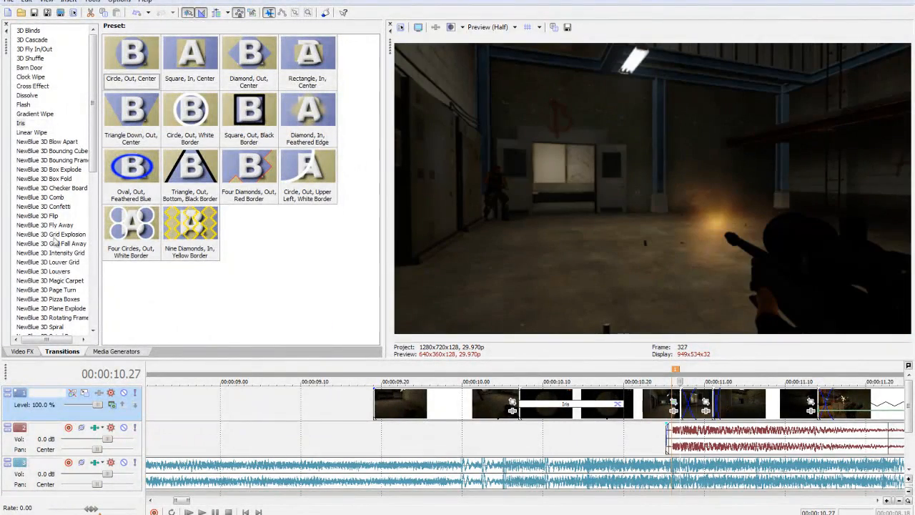
# Find the NewBlue ME Zoom Blur video effect and apply its Subtle preset to the piece ending at the gunshot
pyautogui.click(56, 255)
pyautogui.scroll(-10, 56, 259)
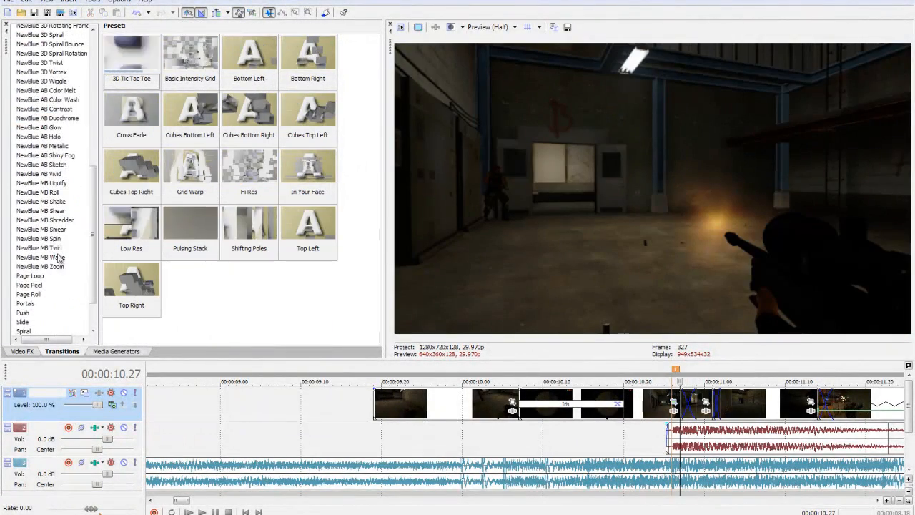
pyautogui.click(22, 351)
pyautogui.scroll(-15, 100, 301)
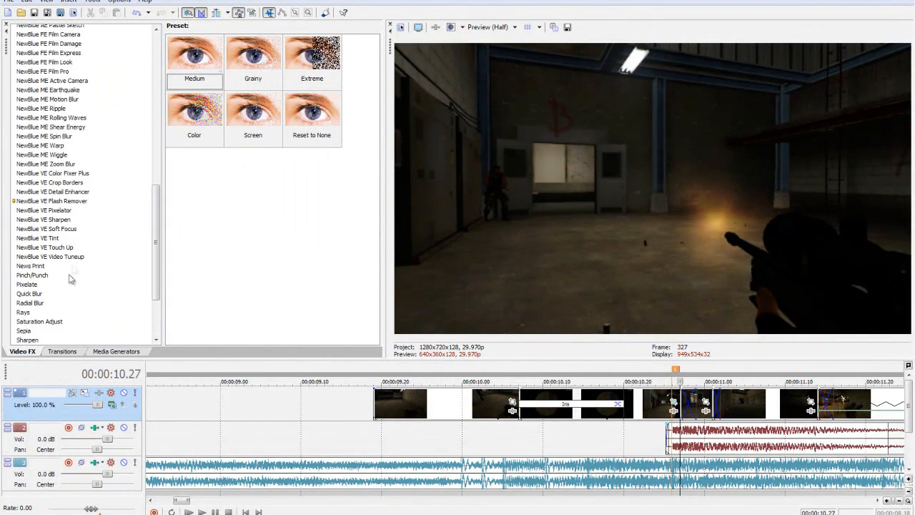
pyautogui.click(68, 164)
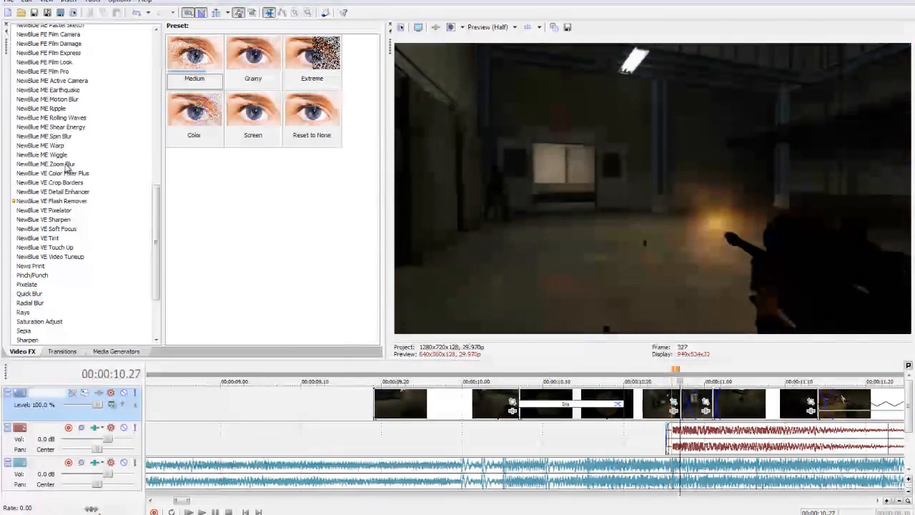
pyautogui.click(37, 304)
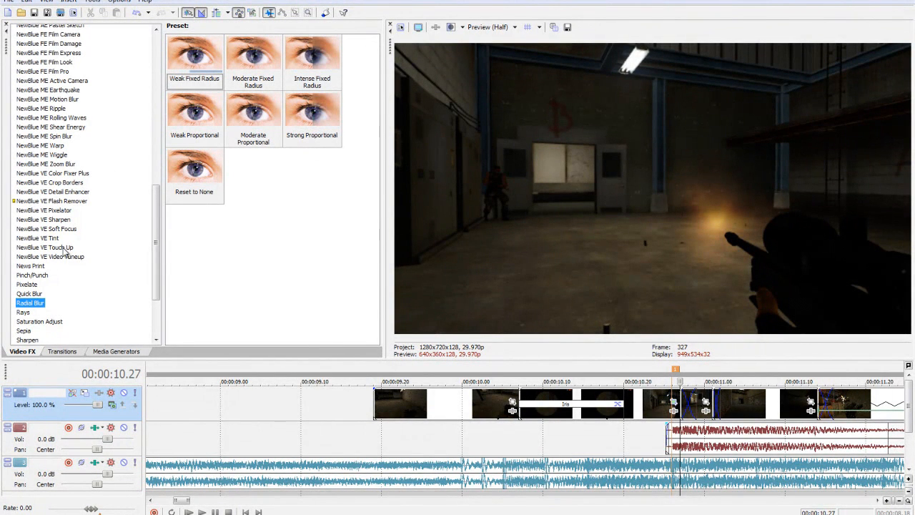
pyautogui.click(66, 165)
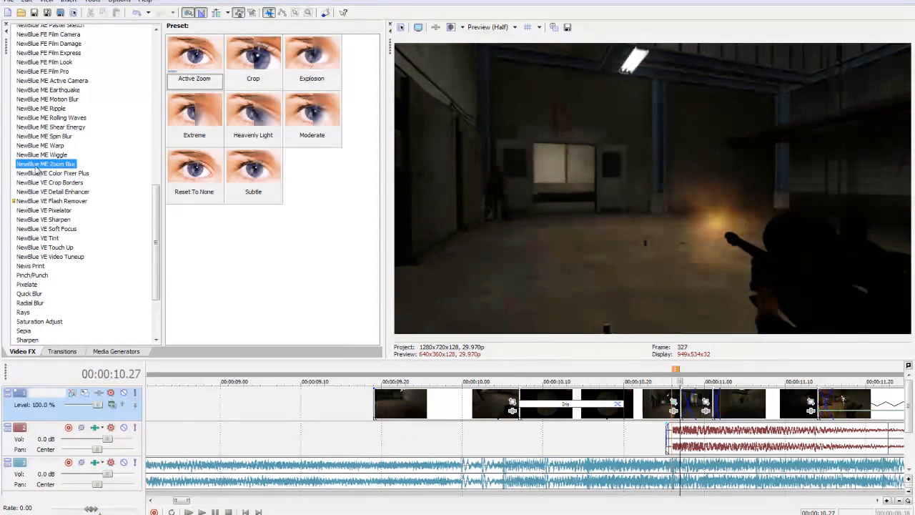
pyautogui.moveTo(248, 167); pyautogui.dragTo(287, 210)
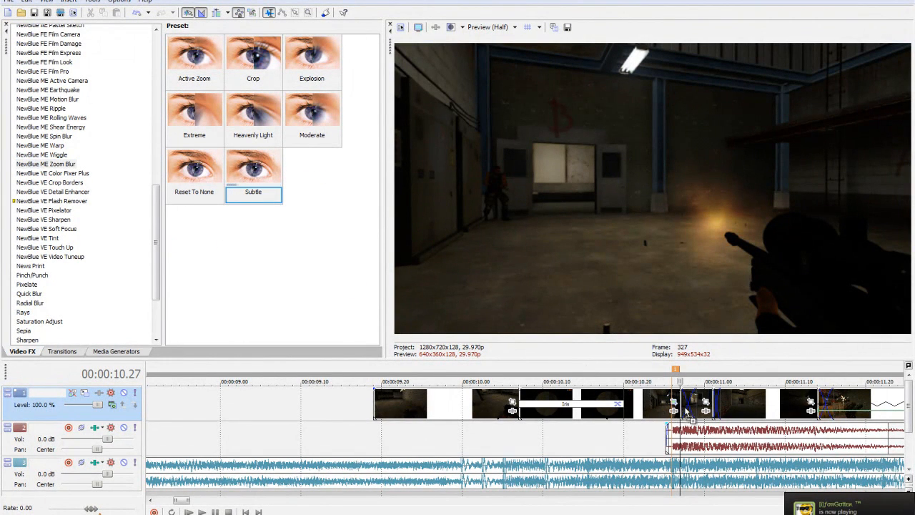
pyautogui.moveTo(677, 405); pyautogui.dragTo(676, 405)
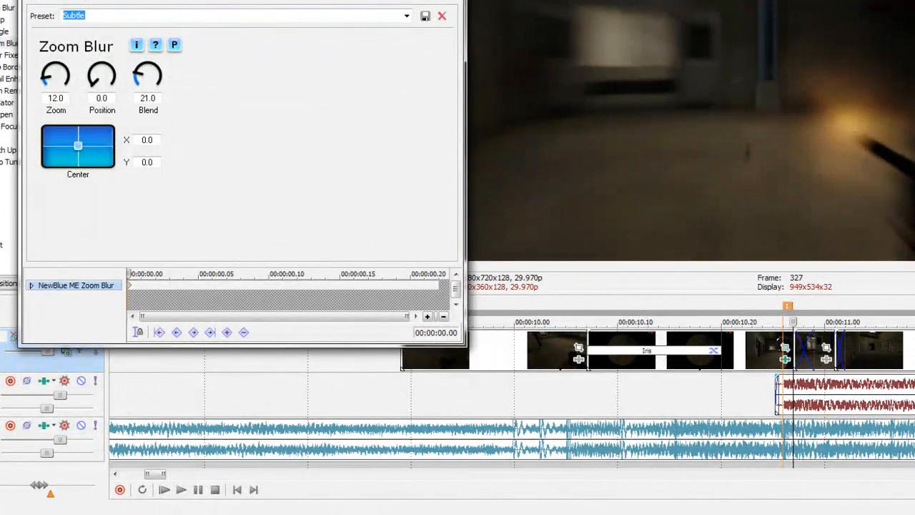
# Keyframe the Zoom Blur on the piece ending at the gunshot: Zoom 0.0 at 00:00:00.18 and 12.0 at 00:00:00.19
pyautogui.moveTo(132, 274); pyautogui.dragTo(400, 274)
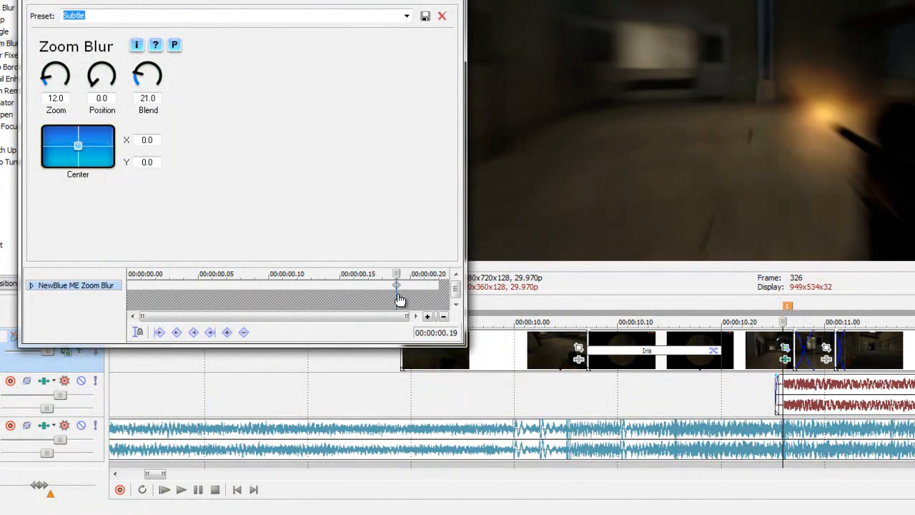
pyautogui.moveTo(396, 277)
pyautogui.mouseDown()
pyautogui.moveTo(214, 275)
pyautogui.moveTo(386, 274)
pyautogui.mouseUp()
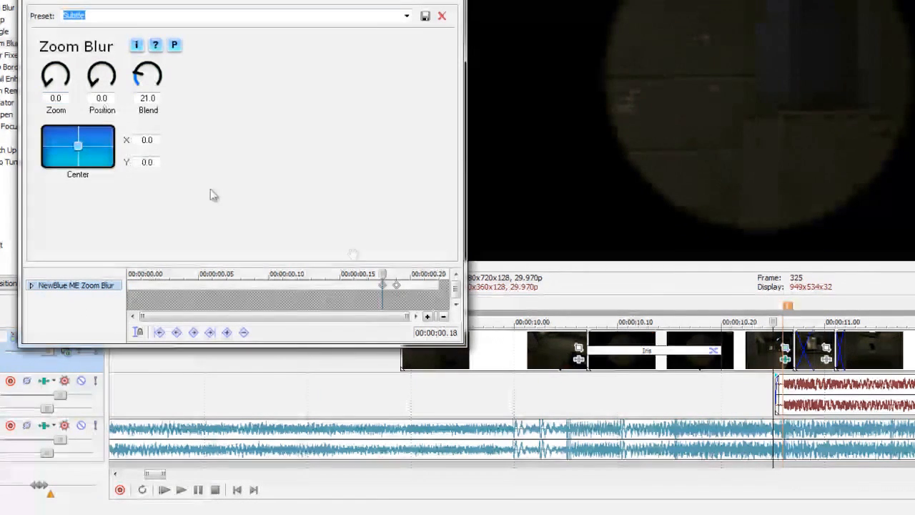
pyautogui.moveTo(252, 274); pyautogui.dragTo(441, 273)
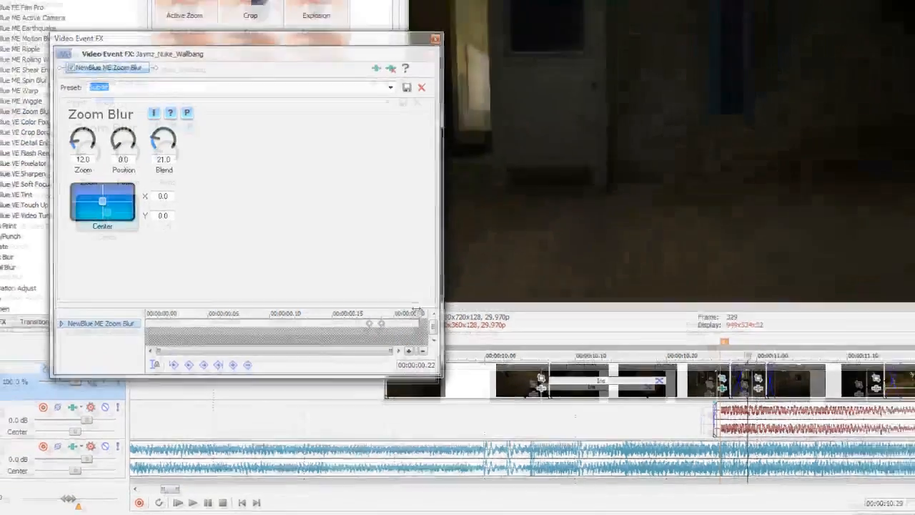
pyautogui.click(418, 100)
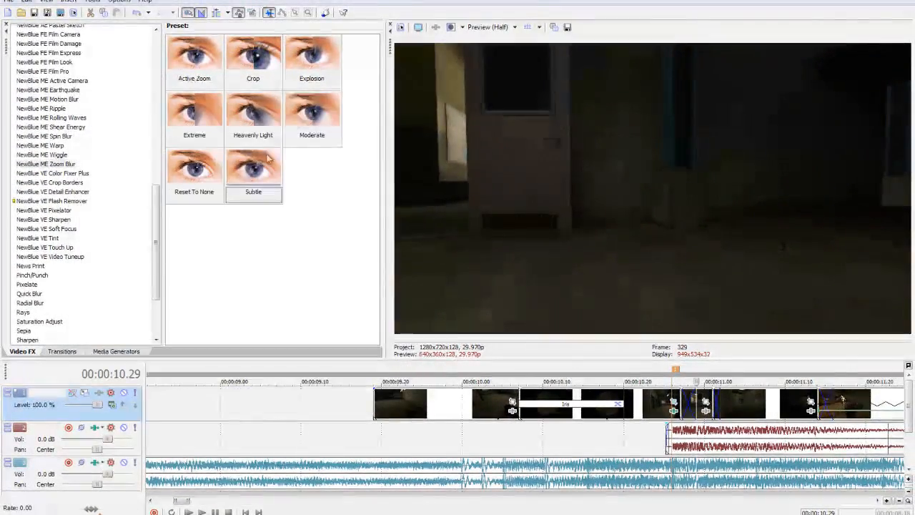
# Apply the Zoom Blur Subtle preset to the next two pieces after the gunshot
pyautogui.click(722, 409)
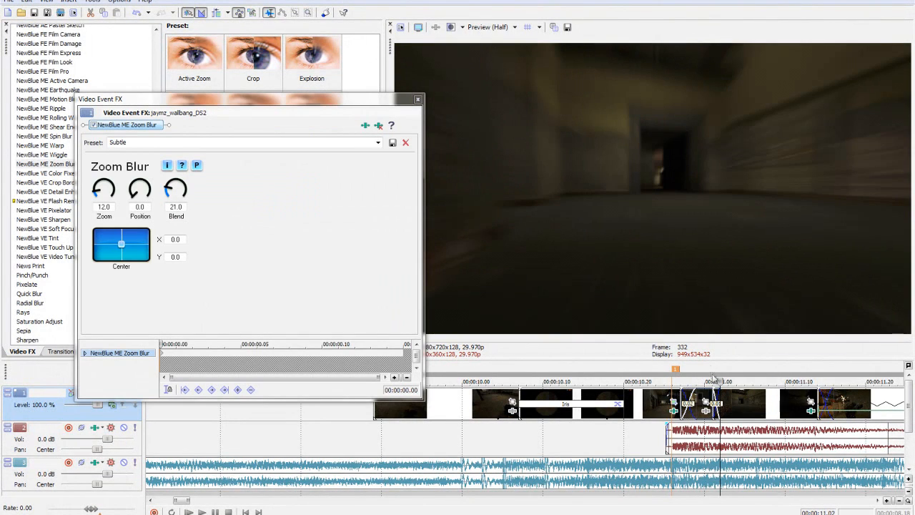
pyautogui.click(712, 380)
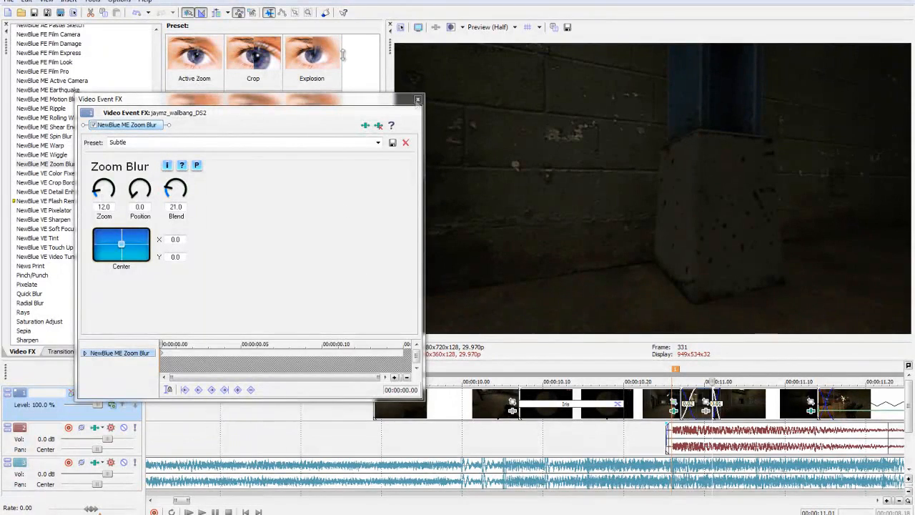
pyautogui.click(417, 104)
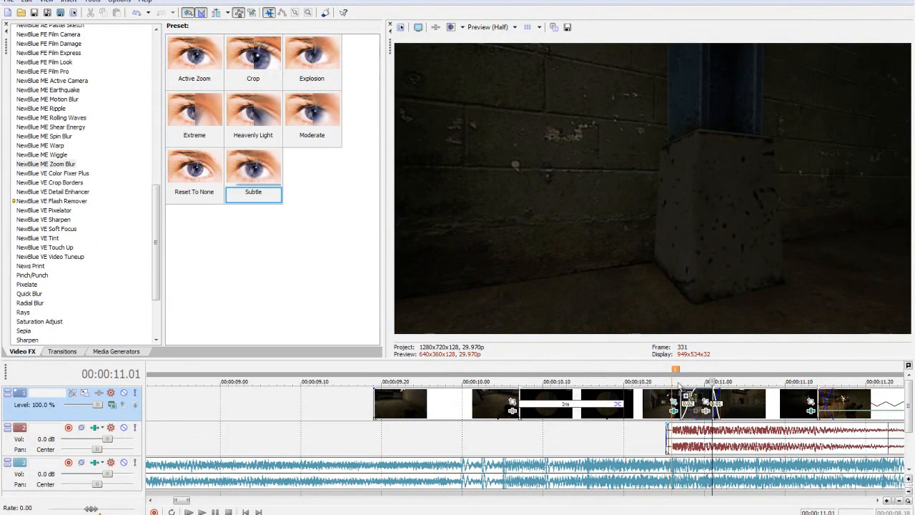
pyautogui.moveTo(679, 389); pyautogui.dragTo(685, 403)
# Step frame by frame from the gunshot marker to 00:00:11.15 to examine the blur across the crossfaded pieces, and close the effect settings
pyautogui.click(676, 370)
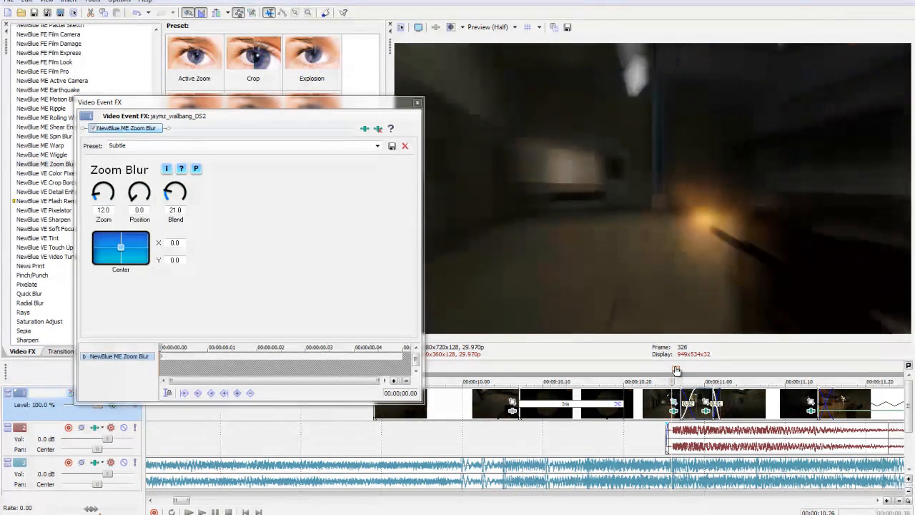
pyautogui.press('m')
pyautogui.press('Right')
pyautogui.press('Right')
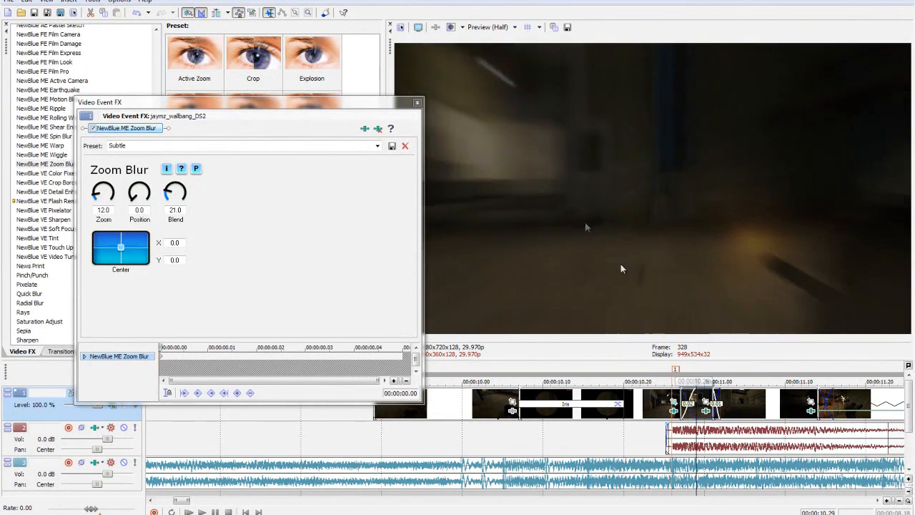
pyautogui.press('Right')
pyautogui.press('Right')
pyautogui.press('Right')
pyautogui.press('Right')
pyautogui.press('Right')
pyautogui.press('Right')
pyautogui.press('Right')
pyautogui.press('Right')
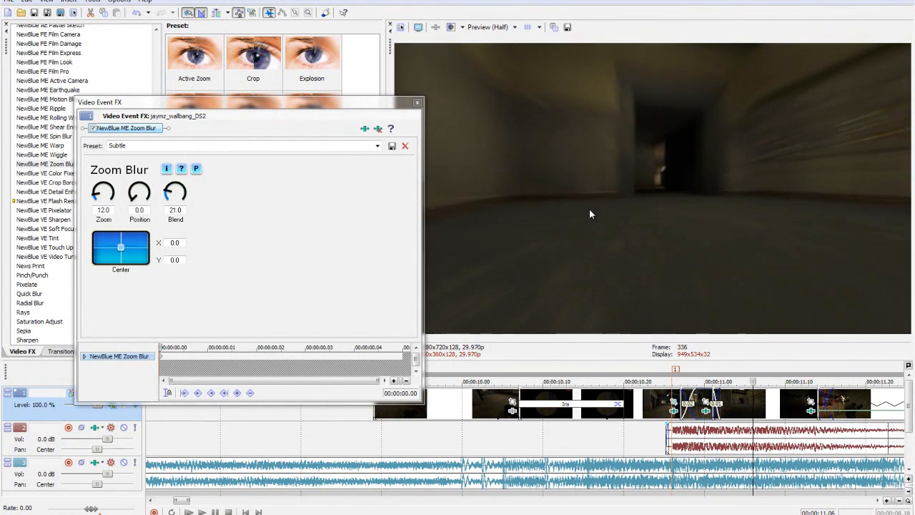
pyautogui.press('Right')
pyautogui.press('Right')
pyautogui.press('Right')
pyautogui.press('Right')
pyautogui.press('Right')
pyautogui.press('Right')
pyautogui.press('Right')
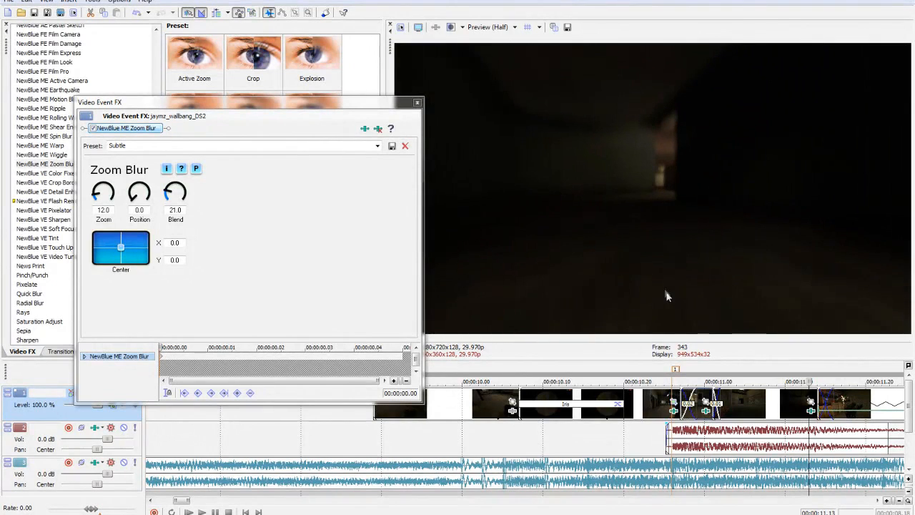
pyautogui.press('Right')
pyautogui.press('Right')
pyautogui.click(417, 102)
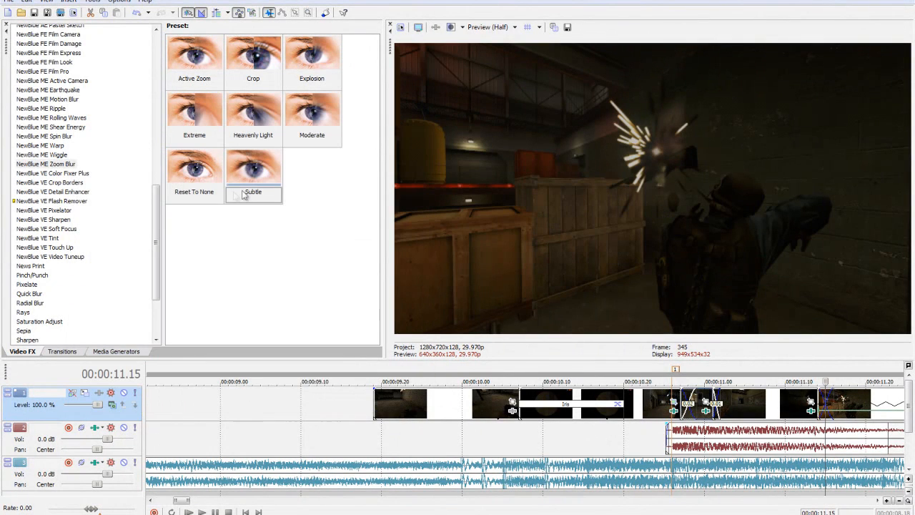
# Apply the Zoom Blur Subtle preset to the slow-motion crates piece and keyframe its Zoom down to 0.0 at 00:00:00.19
pyautogui.moveTo(829, 397); pyautogui.dragTo(828, 397)
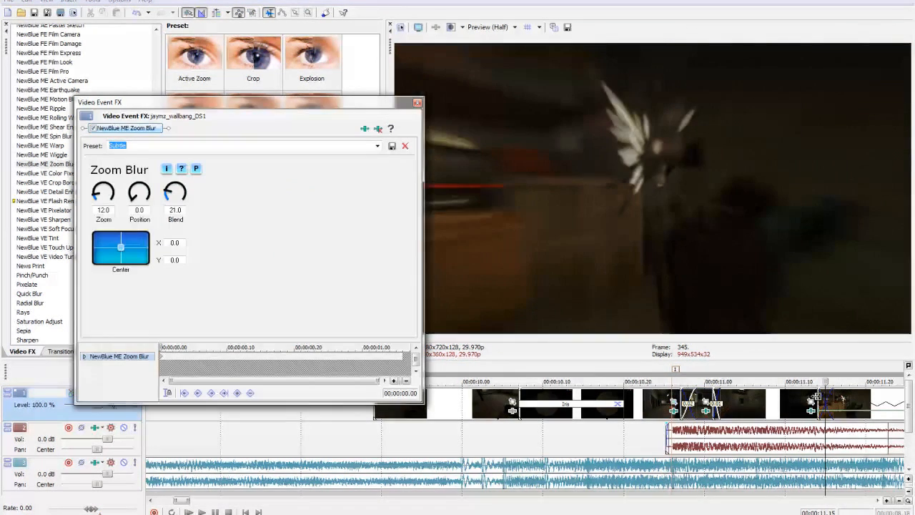
pyautogui.press('Right')
pyautogui.press('Right')
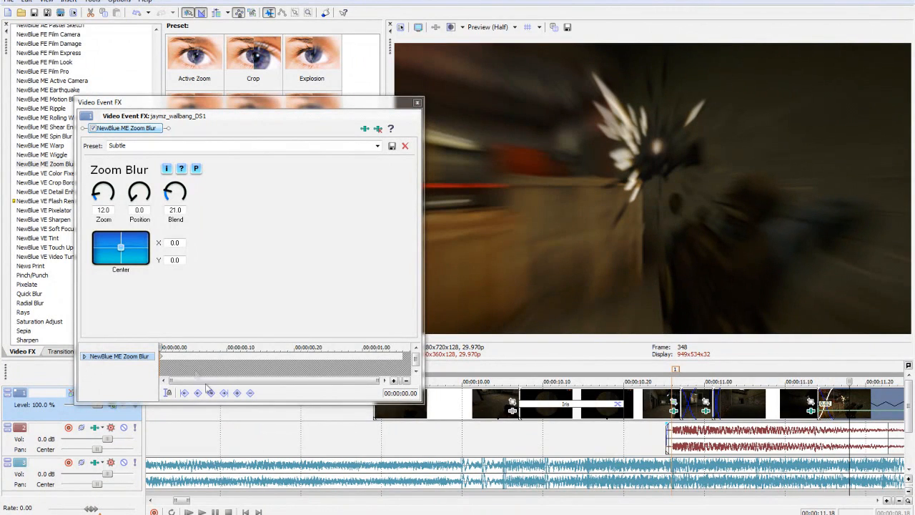
pyautogui.moveTo(162, 348); pyautogui.dragTo(288, 338)
pyautogui.moveTo(99, 198); pyautogui.dragTo(101, 207)
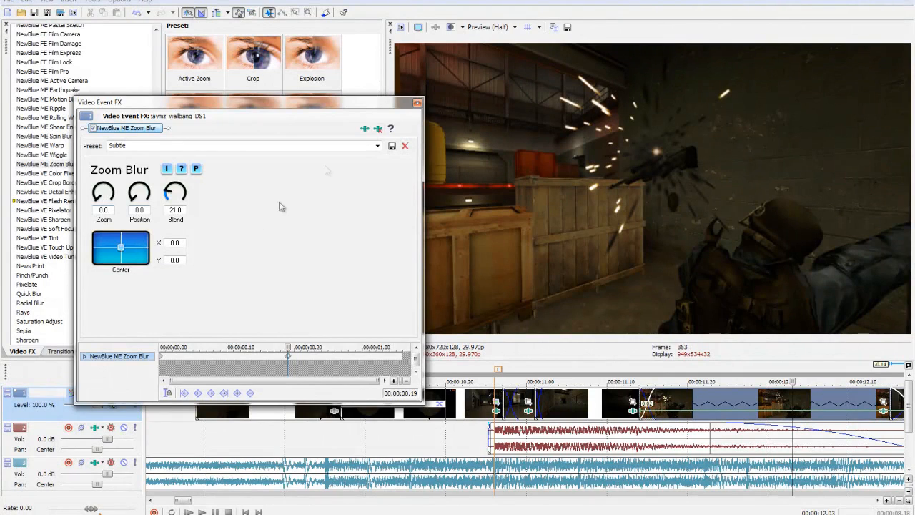
pyautogui.click(417, 103)
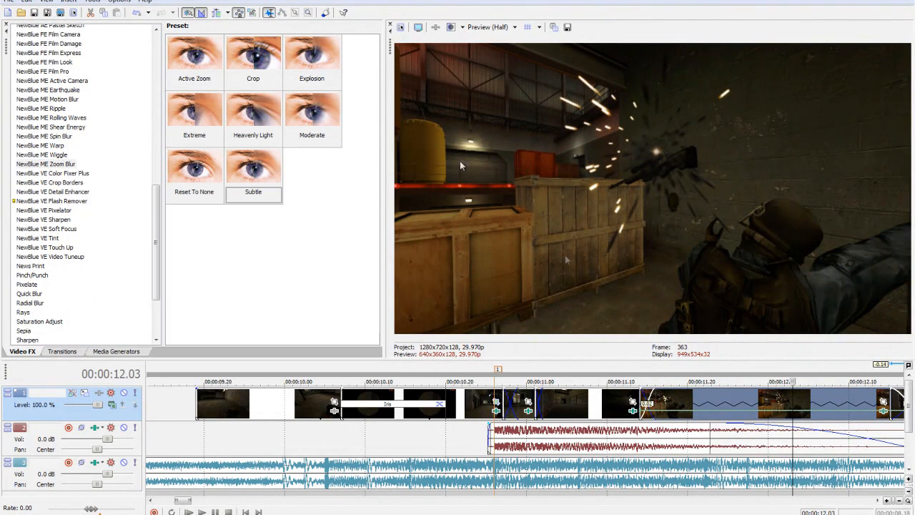
# Play the crates piece from its beginning to check how the zoom blur fades out
pyautogui.click(641, 375)
pyautogui.press('space')
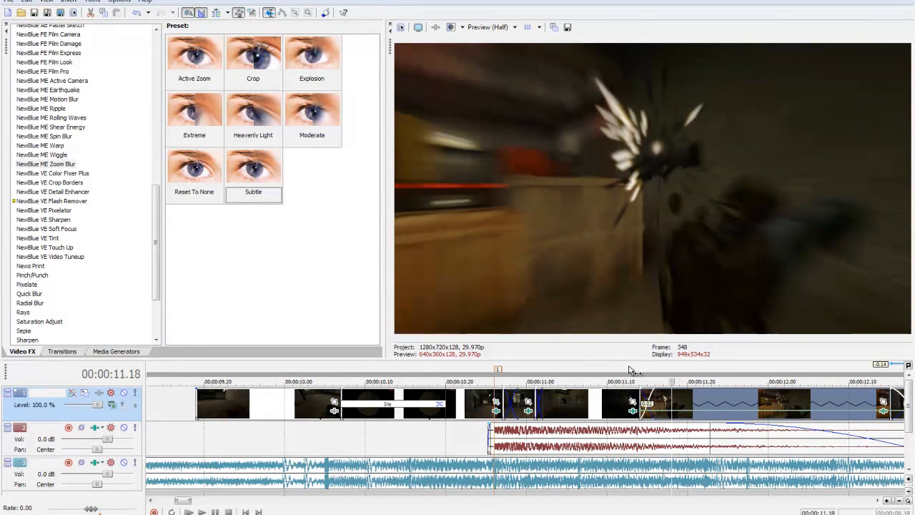
pyautogui.scroll(-6, 544, 396)
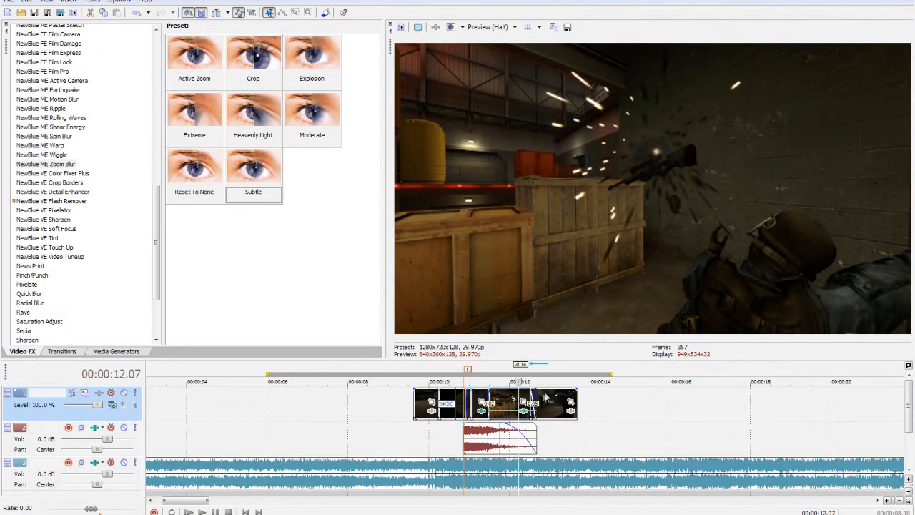
pyautogui.scroll(3, 545, 396)
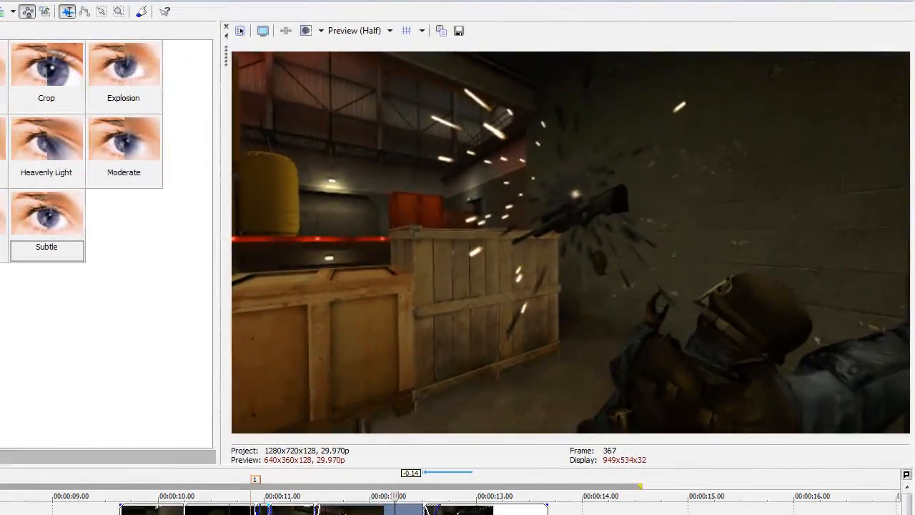
# Switch to the 02. Blood folder in Windows Explorer and add Blood_Splat_03 to the timeline at 00:00:13.25, after the last clip
pyautogui.hotkey('alt', 'Tab')
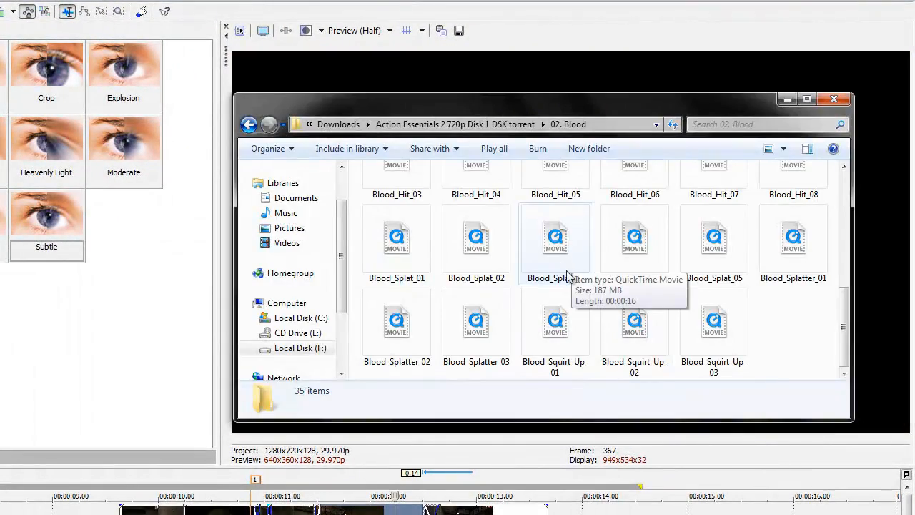
pyautogui.click(569, 275)
pyautogui.moveTo(548, 249); pyautogui.dragTo(651, 422)
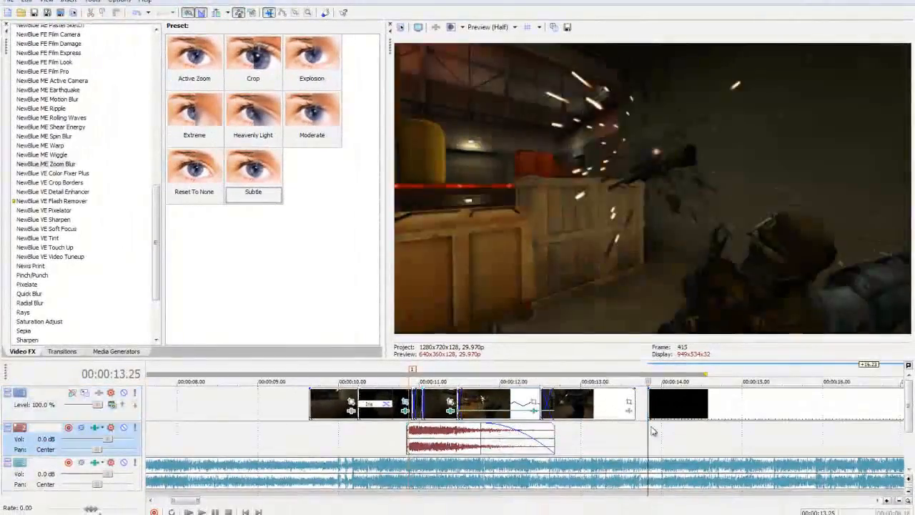
pyautogui.click(670, 429)
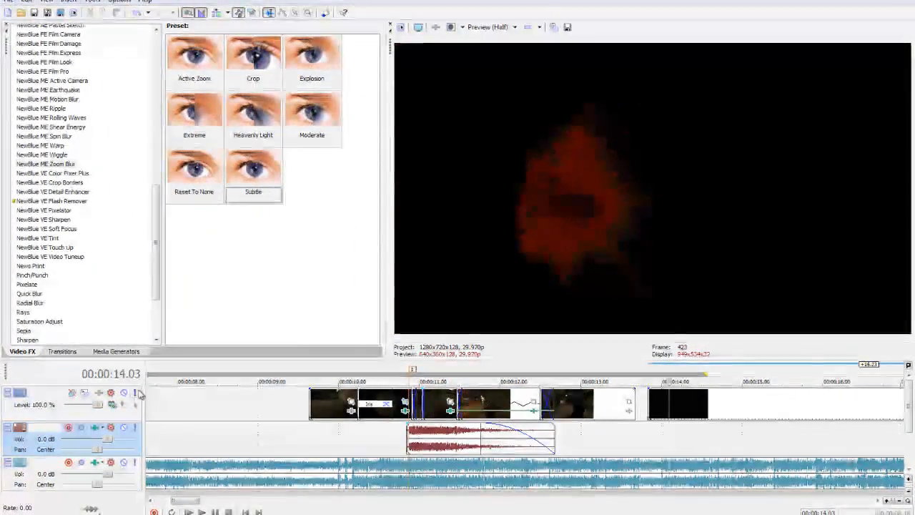
# Insert a new video track above the clips and move the blood splat onto it, over the start of the last piece
pyautogui.rightClick(65, 417)
pyautogui.click(147, 293)
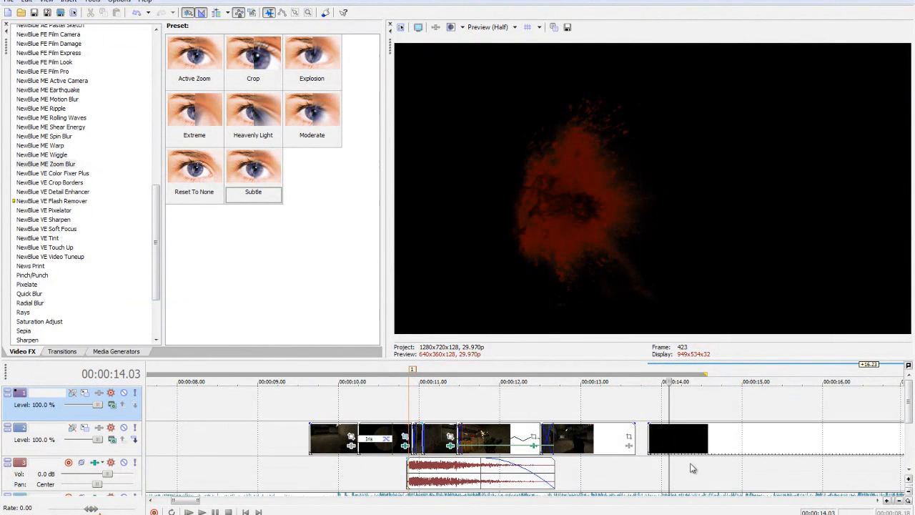
pyautogui.moveTo(725, 438); pyautogui.dragTo(615, 403)
pyautogui.click(553, 406)
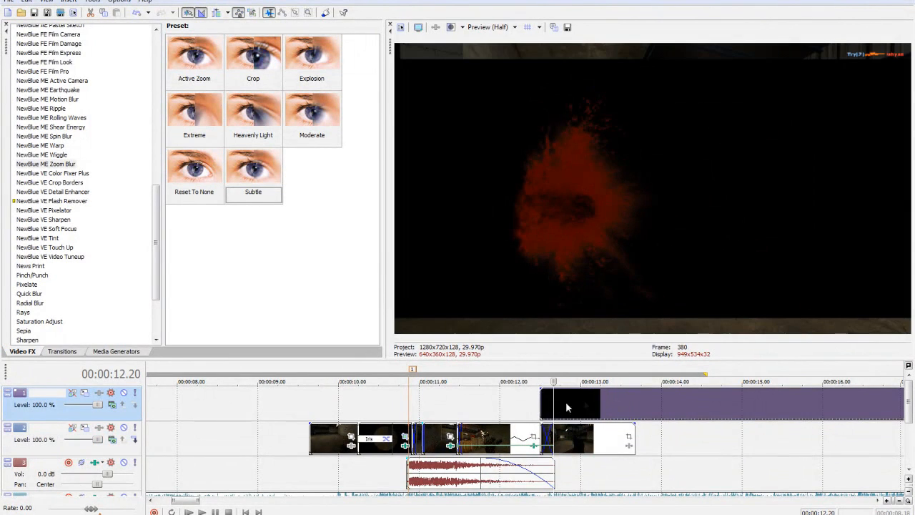
# Shift the blood splat two frames later over the last piece and step through its frames to check the timing
pyautogui.press('Right')
pyautogui.press('Right')
pyautogui.press('Right')
pyautogui.press('Right')
pyautogui.press('Right')
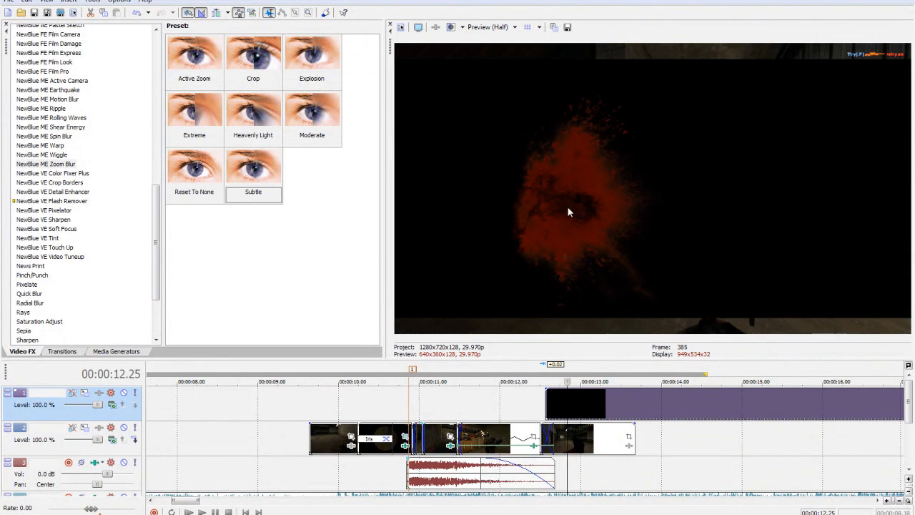
pyautogui.click(551, 396)
pyautogui.press('Left')
pyautogui.press('Right')
pyautogui.press('Right')
pyautogui.press('Right')
pyautogui.press('Right')
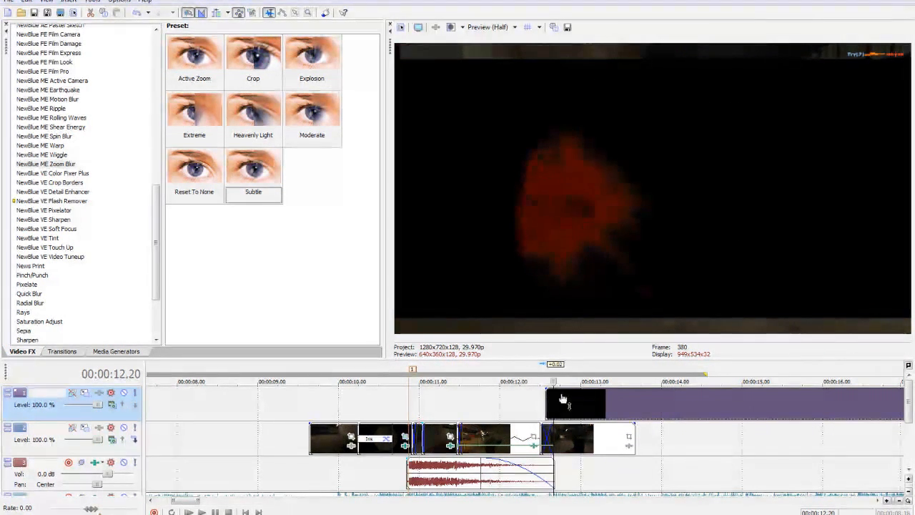
pyautogui.press('Right')
pyautogui.press('Right')
pyautogui.scroll(-1, 530, 400)
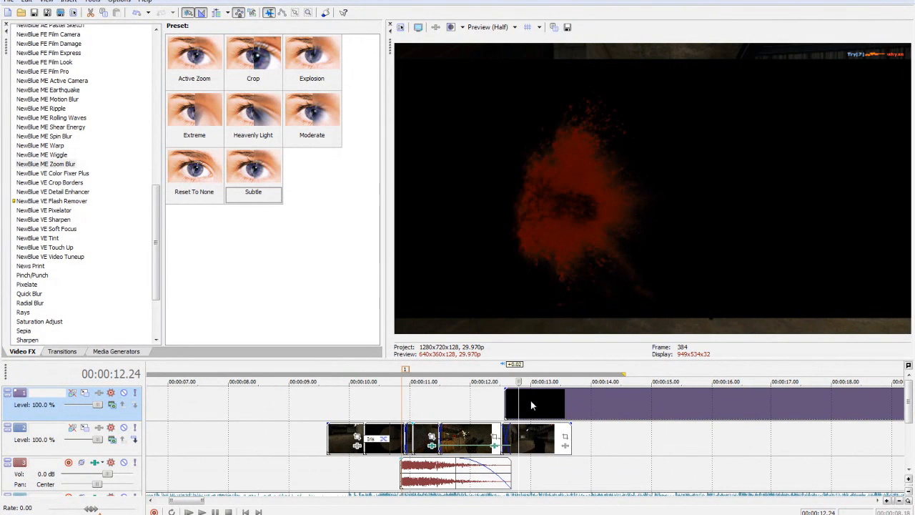
# Set the blood splat's alpha channel to Premultiplied in its media properties
pyautogui.rightClick(533, 414)
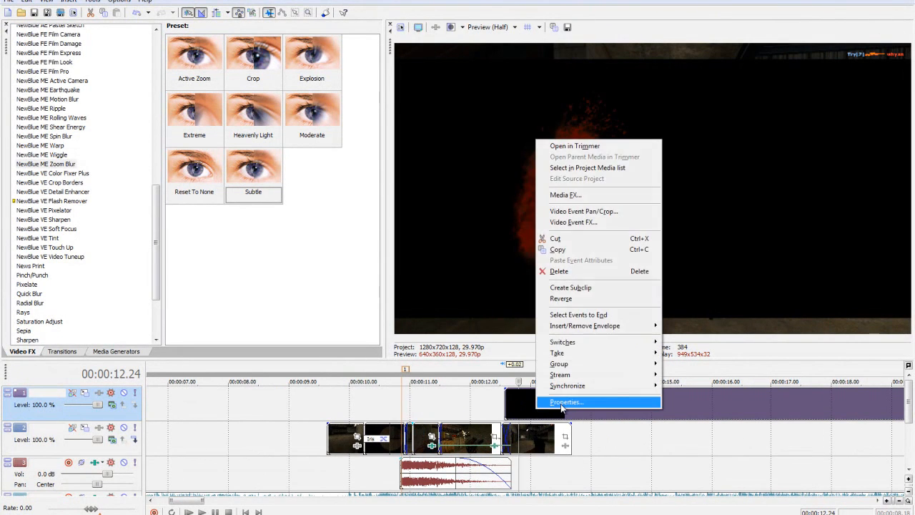
pyautogui.click(557, 401)
pyautogui.click(404, 95)
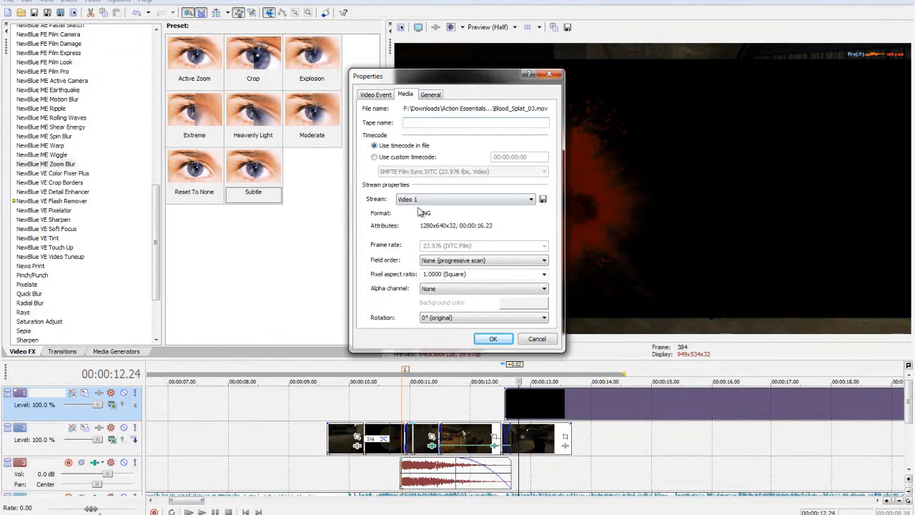
pyautogui.click(470, 261)
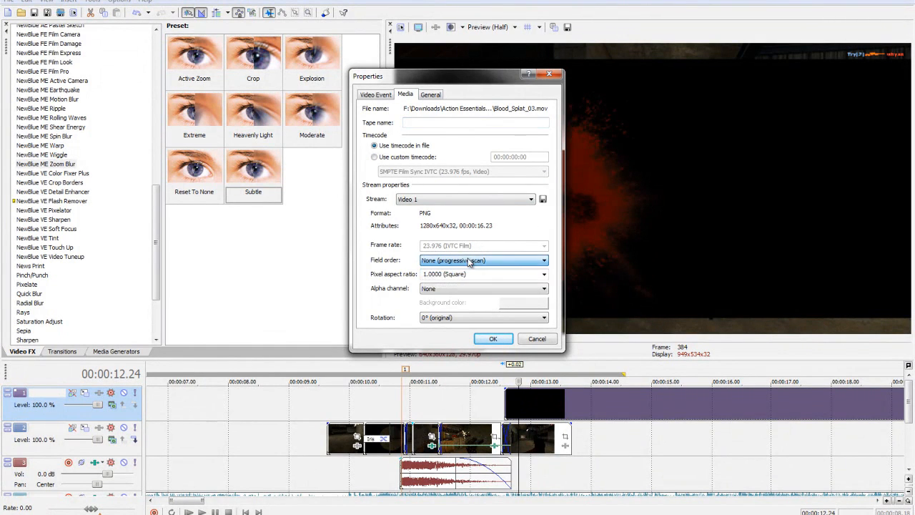
pyautogui.click(439, 289)
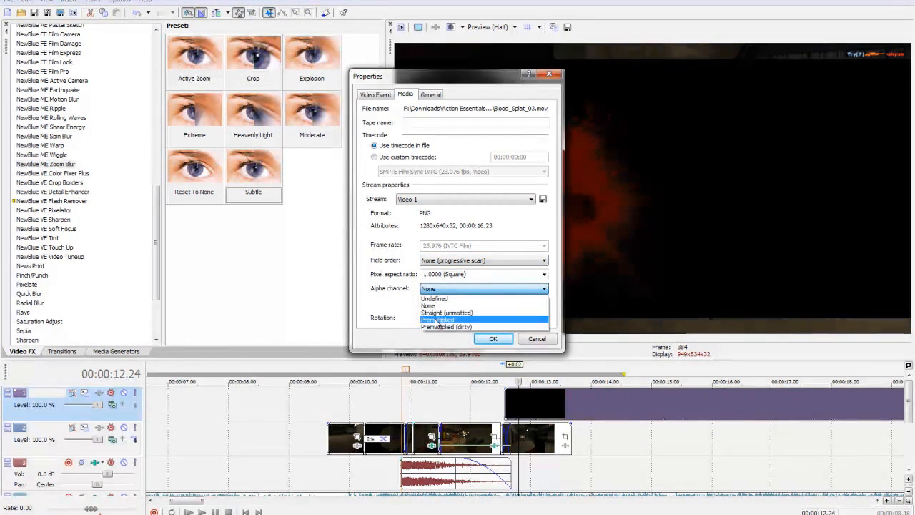
pyautogui.click(461, 321)
pyautogui.click(493, 339)
# Move the blood splat one second and one frame earlier, to 00:00:11.16 over the crates piece
pyautogui.scroll(3, 527, 413)
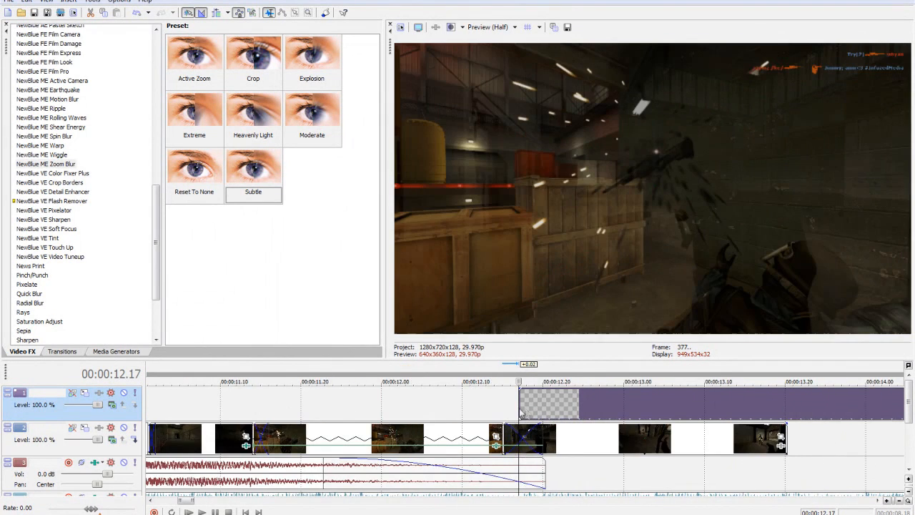
pyautogui.scroll(-4, 543, 408)
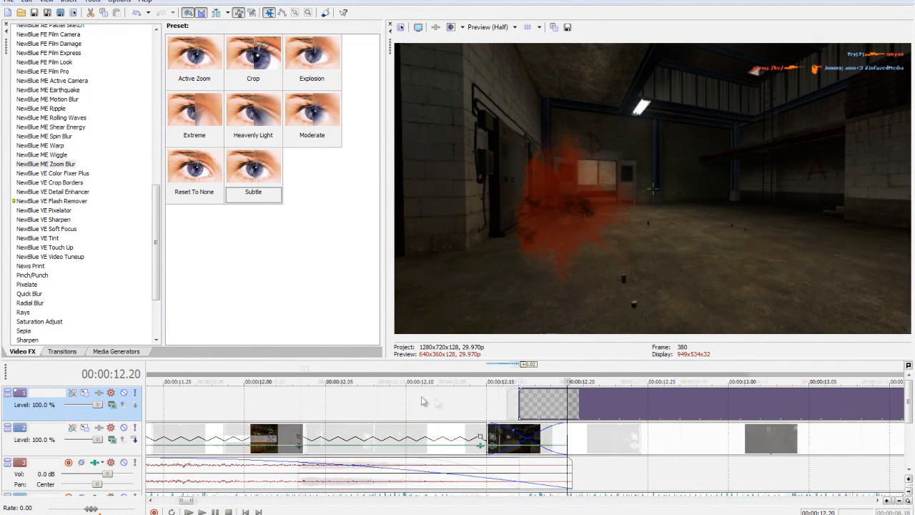
pyautogui.moveTo(556, 408); pyautogui.dragTo(434, 421)
pyautogui.click(424, 417)
pyautogui.scroll(4, 429, 414)
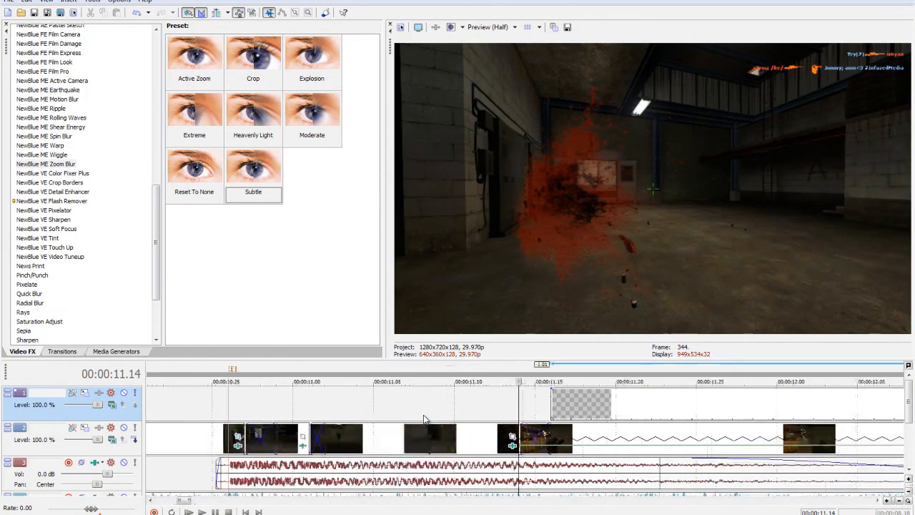
pyautogui.press('Right')
pyautogui.press('Right')
# Nudge the blood splat two frames earlier to start with the crates piece at 00:00:11.14 and step through to 00:00:11.19
pyautogui.moveTo(593, 408); pyautogui.dragTo(561, 410)
pyautogui.press('Right')
pyautogui.press('Right')
pyautogui.press('Right')
pyautogui.press('Right')
pyautogui.press('Right')
pyautogui.press('Right')
pyautogui.press('Right')
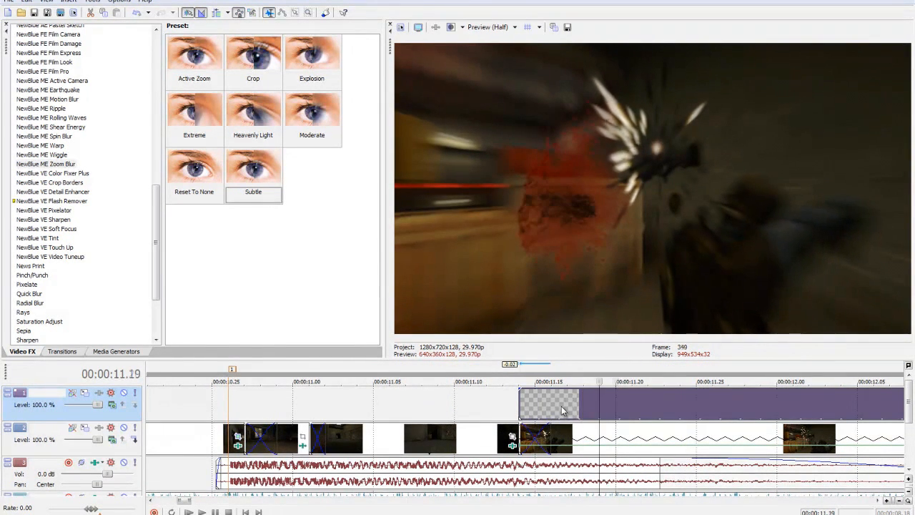
# Step through the blood splat frame by frame from 00:00:11.19 to 00:00:12.15 to examine its size and placement
pyautogui.press('Right')
pyautogui.press('Right')
pyautogui.press('Right')
pyautogui.press('Right')
pyautogui.press('Right')
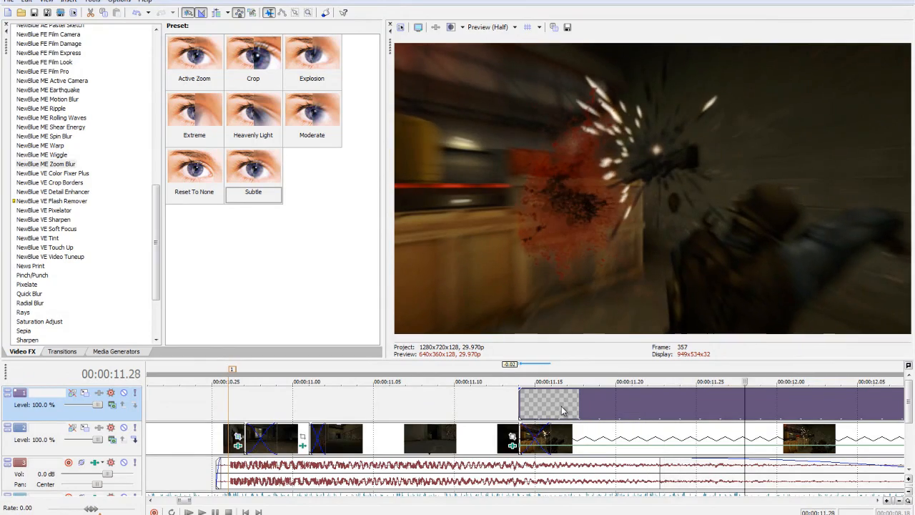
pyautogui.scroll(-4, 561, 407)
pyautogui.press('Right')
pyautogui.press('Right')
pyautogui.press('Right')
pyautogui.press('Right')
pyautogui.press('Right')
pyautogui.press('Right')
pyautogui.press('Right')
pyautogui.press('Right')
pyautogui.press('Right')
pyautogui.press('Right')
pyautogui.press('Right')
pyautogui.press('Right')
pyautogui.press('Right')
pyautogui.press('Right')
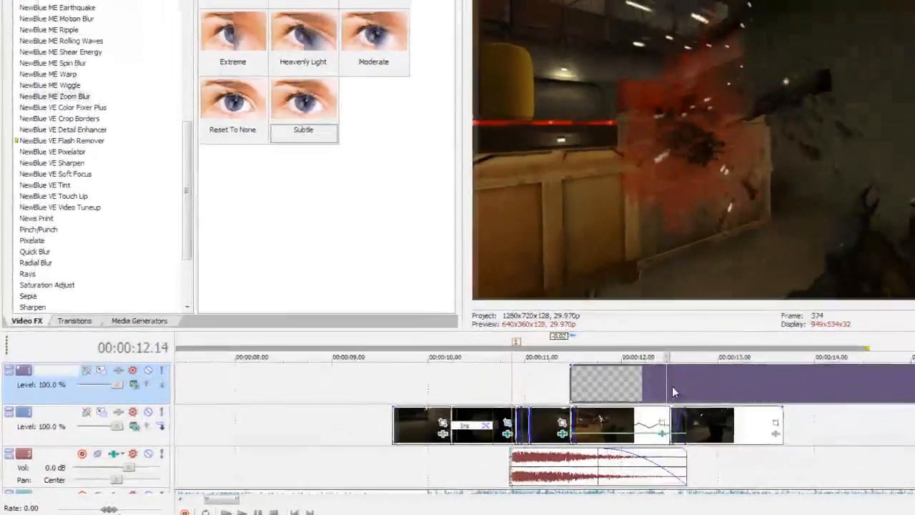
pyautogui.press('Right')
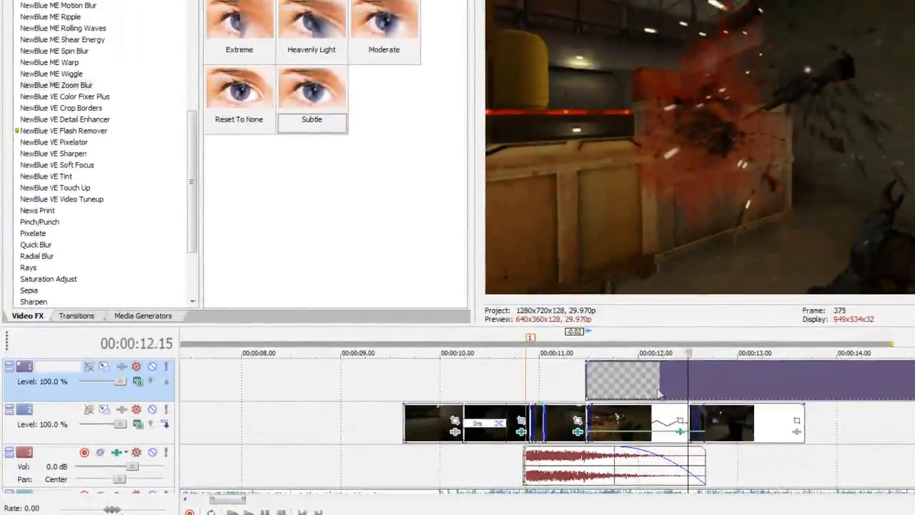
# Use Track Motion on the blood splat's track to enlarge the splat and shift it right and slightly down in the frame
pyautogui.click(622, 395)
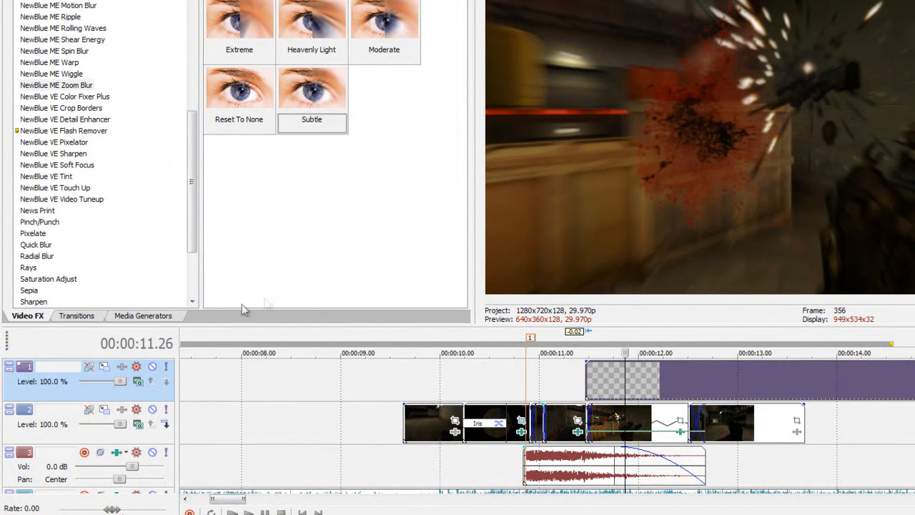
pyautogui.click(104, 367)
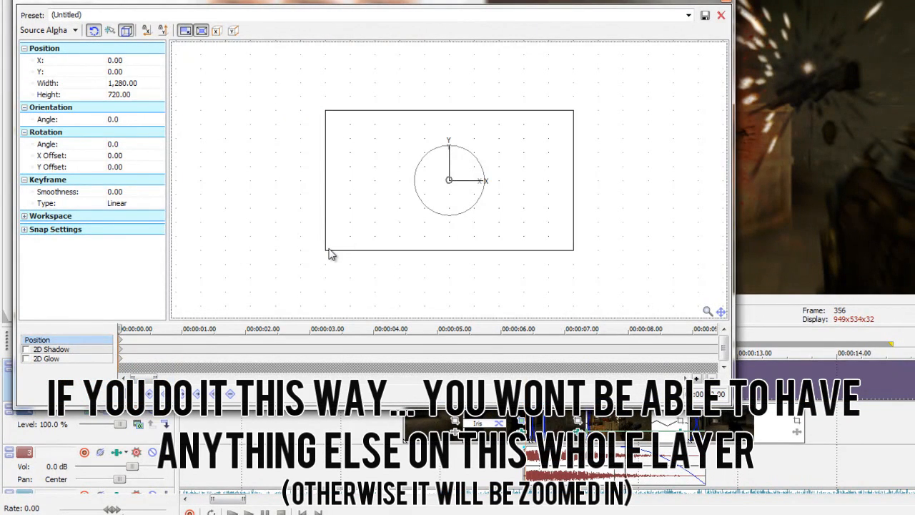
pyautogui.moveTo(326, 251); pyautogui.dragTo(383, 218)
pyautogui.moveTo(450, 11); pyautogui.dragTo(256, 23)
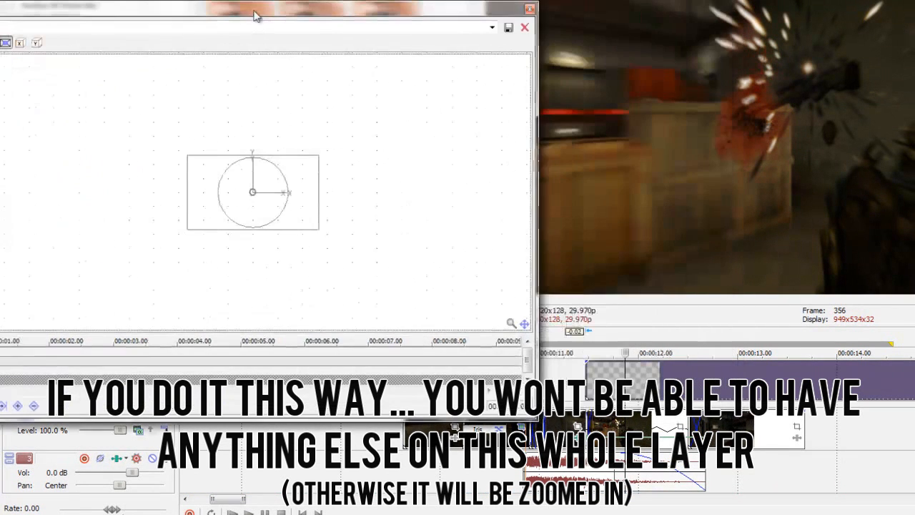
pyautogui.moveTo(190, 231); pyautogui.dragTo(60, 303)
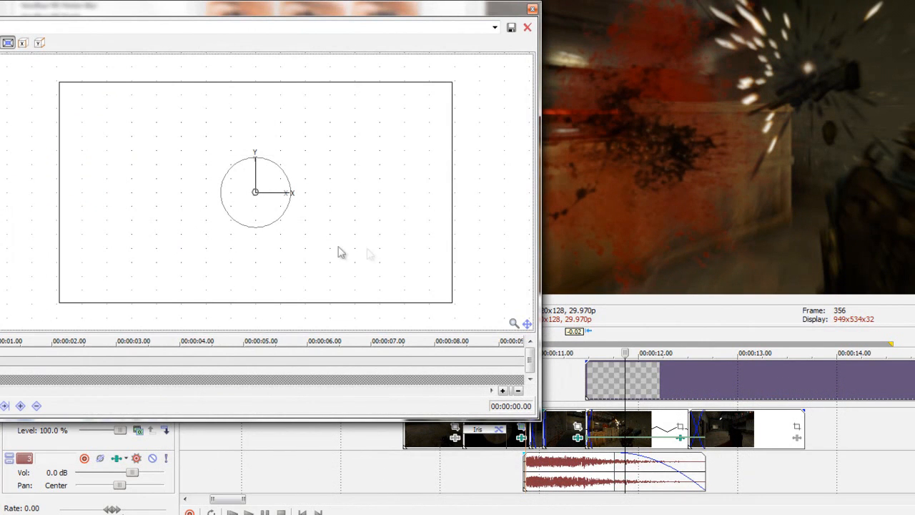
pyautogui.moveTo(370, 253); pyautogui.dragTo(515, 281)
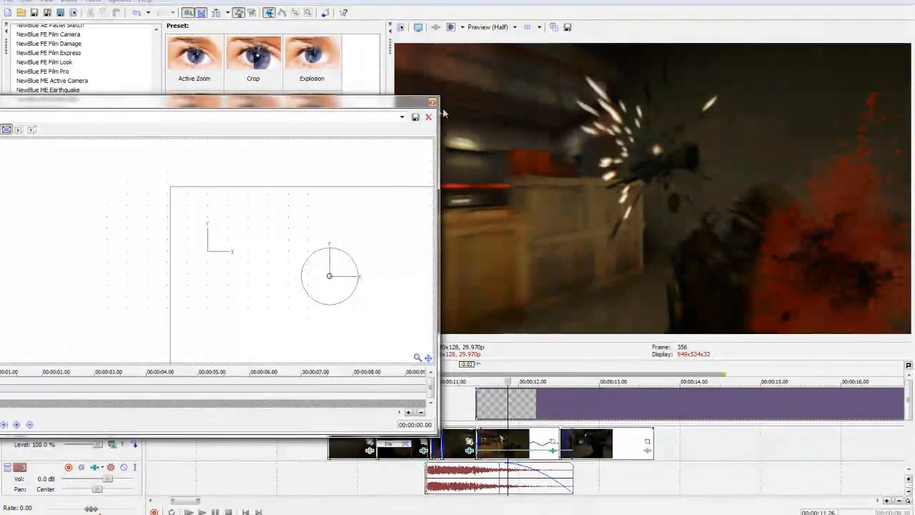
pyautogui.click(432, 102)
# Step through the repositioned blood splat from its start at 00:00:11.14 to 00:00:12.10 to check it against the enemy
pyautogui.scroll(5, 500, 404)
pyautogui.click(516, 389)
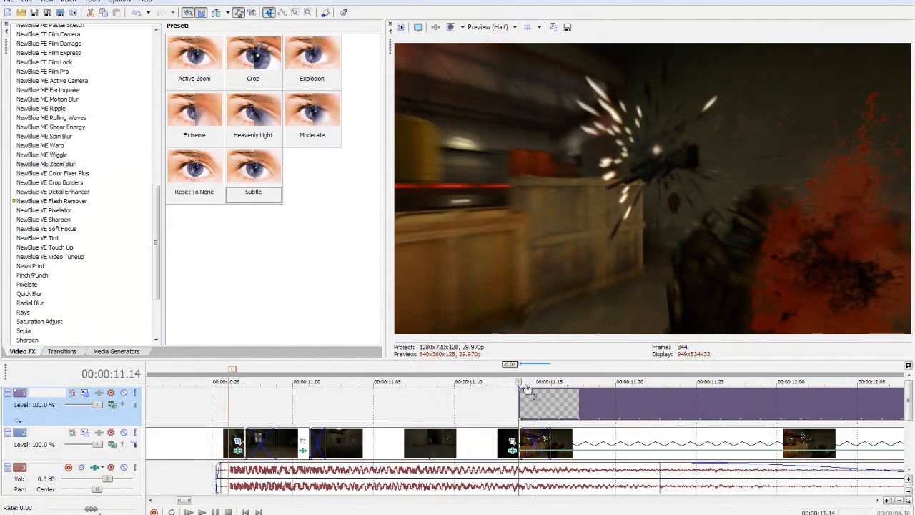
pyautogui.moveTo(528, 389); pyautogui.dragTo(524, 392)
pyautogui.press('Right')
pyautogui.press('Right')
pyautogui.press('Right')
pyautogui.press('Right')
pyautogui.press('Right')
pyautogui.press('Right')
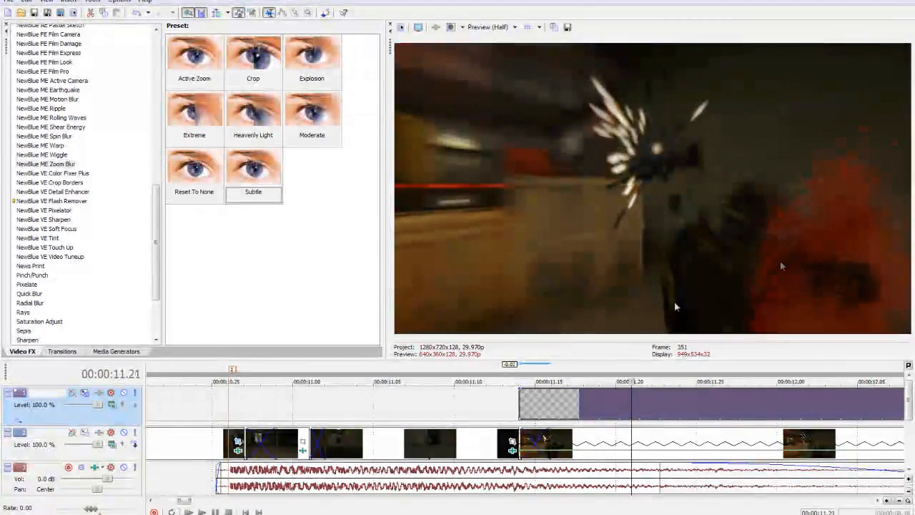
pyautogui.press('Right')
pyautogui.press('Right')
pyautogui.press('Right')
pyautogui.press('Right')
pyautogui.press('Right')
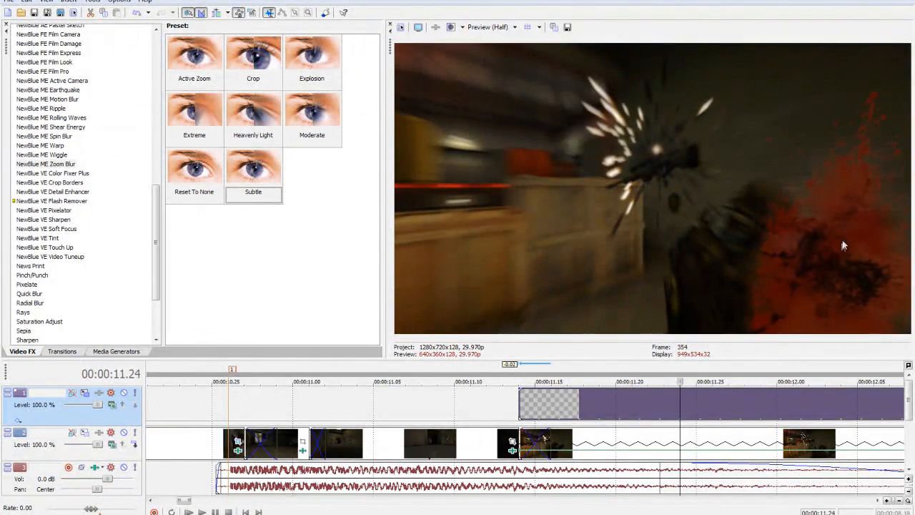
pyautogui.press('Right')
pyautogui.press('Right')
pyautogui.press('Right')
pyautogui.press('Right')
pyautogui.press('Right')
pyautogui.scroll(-4, 647, 392)
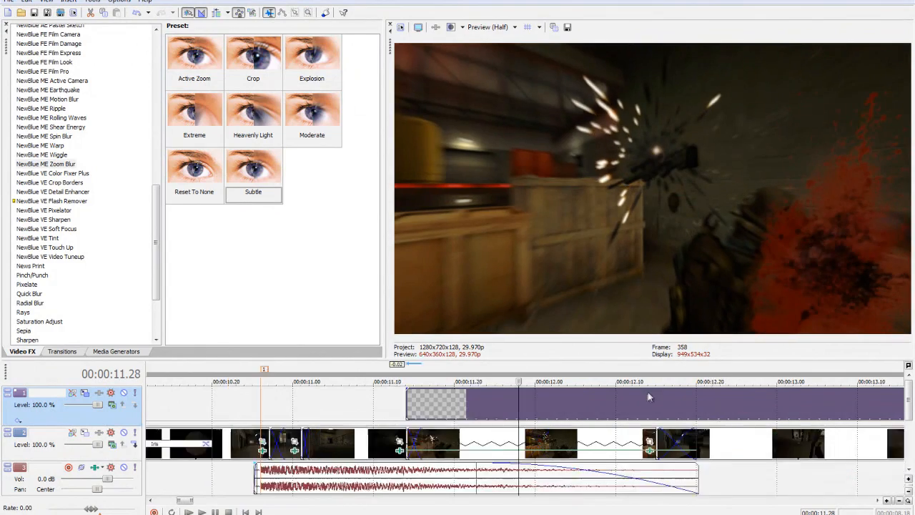
pyautogui.press('Right')
pyautogui.press('Right')
pyautogui.press('Right')
pyautogui.press('Right')
pyautogui.press('Right')
pyautogui.press('Right')
pyautogui.press('Right')
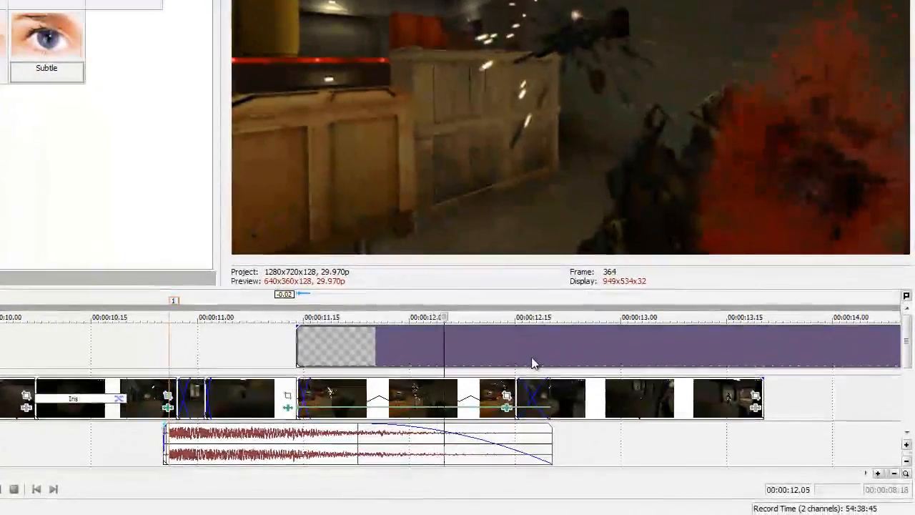
pyautogui.press('Right')
pyautogui.press('Right')
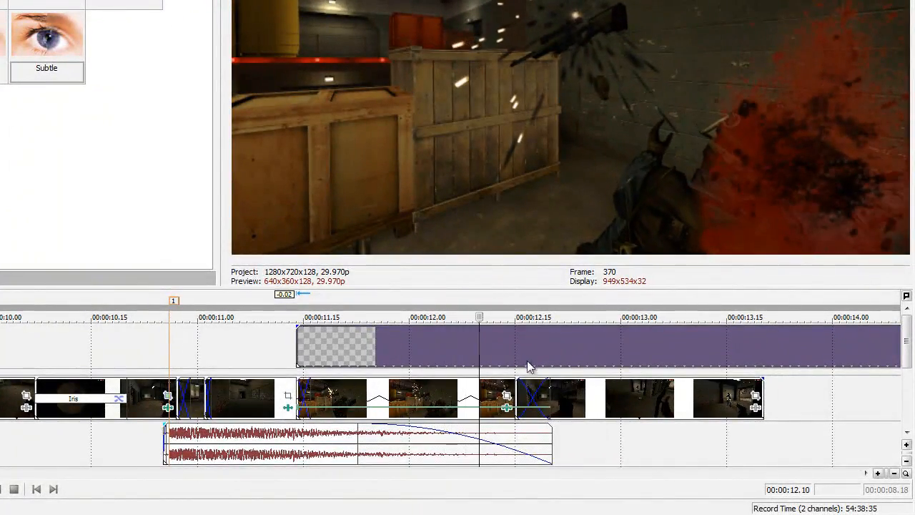
# Return to the blood splat's start and review its opening frames up to 00:00:11.27
pyautogui.click(301, 350)
pyautogui.press('Right')
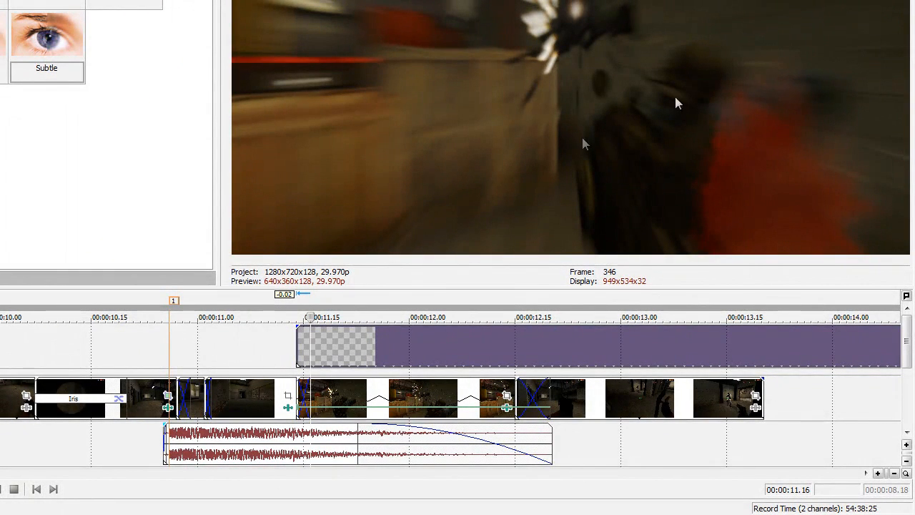
pyautogui.press('Right')
pyautogui.press('Right')
pyautogui.press('Right')
pyautogui.press('Right')
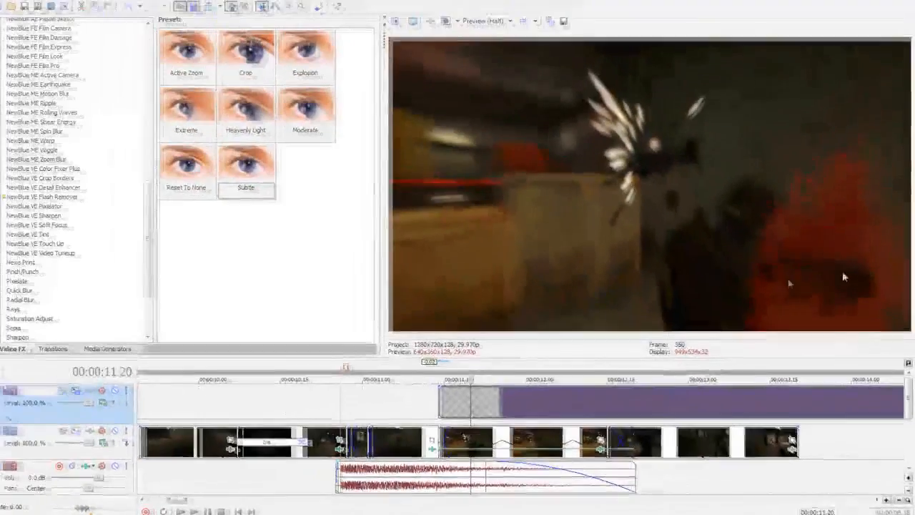
pyautogui.press('Right')
pyautogui.press('Right')
pyautogui.press('Right')
pyautogui.press('Right')
pyautogui.press('Right')
pyautogui.press('Right')
pyautogui.press('Right')
pyautogui.press('Right')
pyautogui.press('Right')
pyautogui.press('Right')
pyautogui.press('Right')
pyautogui.press('Right')
pyautogui.press('Right')
pyautogui.press('Right')
pyautogui.press('Right')
pyautogui.press('Right')
pyautogui.press('Right')
pyautogui.press('Right')
pyautogui.press('Right')
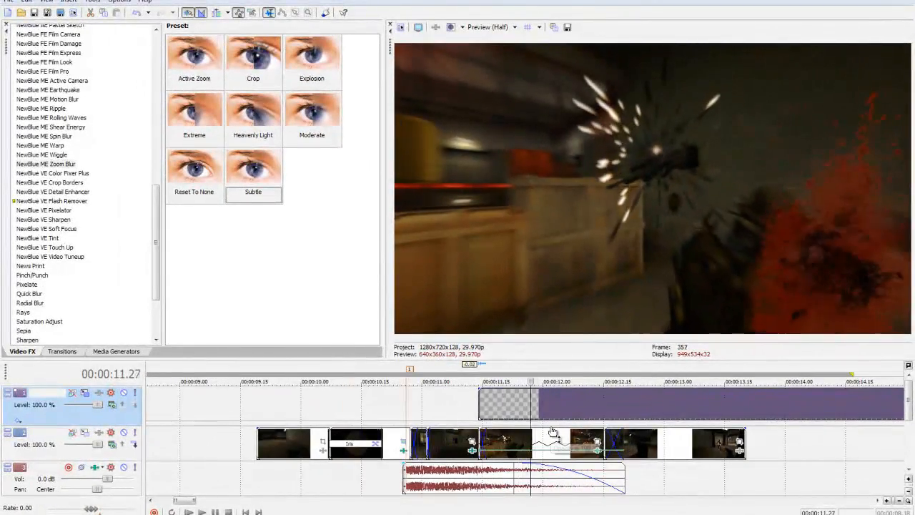
# Cut off the blood splat where the gunshot audio ends, fade out its last frames and play back the following piece
pyautogui.press('Right')
pyautogui.press('Right')
pyautogui.press('Right')
pyautogui.press('Right')
pyautogui.press('Right')
pyautogui.press('Right')
pyautogui.press('Right')
pyautogui.press('Right')
pyautogui.press('Right')
pyautogui.press('Right')
pyautogui.press('Right')
pyautogui.press('Right')
pyautogui.press('Right')
pyautogui.press('Right')
pyautogui.press('Right')
pyautogui.press('Right')
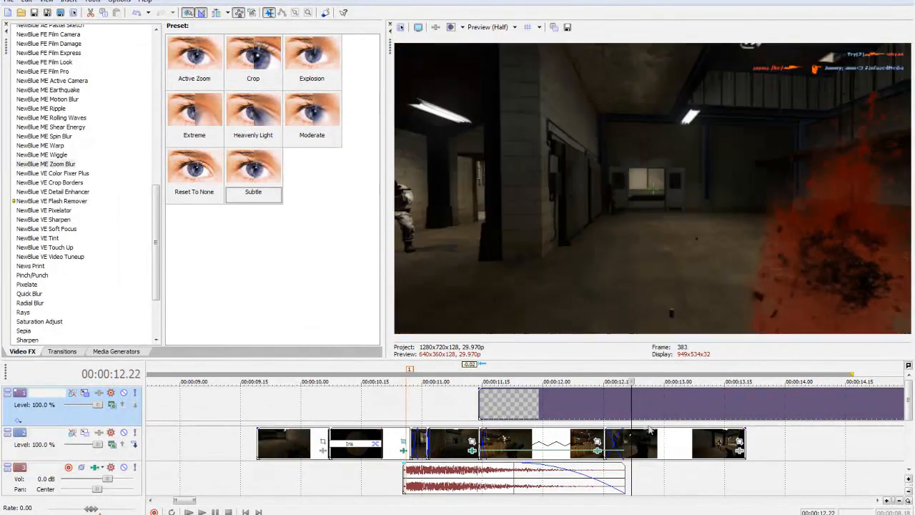
pyautogui.press('s')
pyautogui.click(632, 413)
pyautogui.press('Delete')
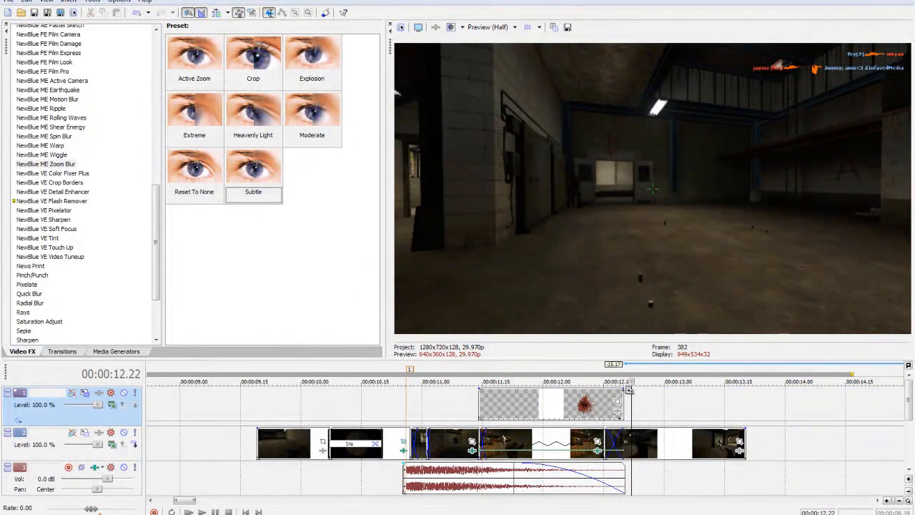
pyautogui.press('space')
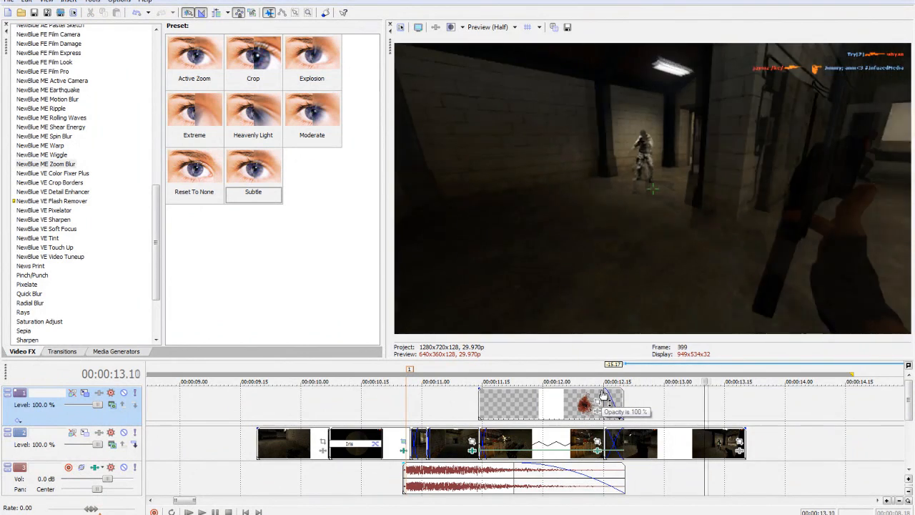
pyautogui.scroll(-4, 283, 399)
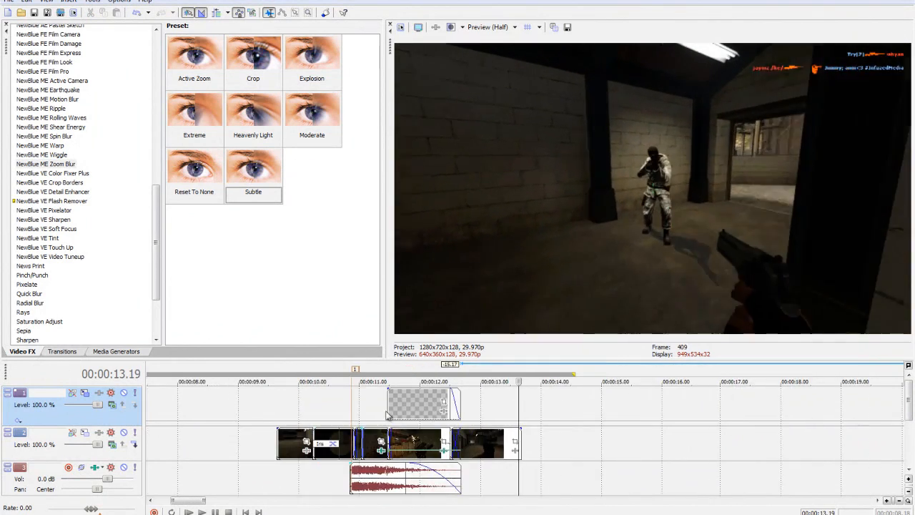
# Add a fade-in to the first piece of the frag clip and a fade-out to its last piece
pyautogui.click(282, 400)
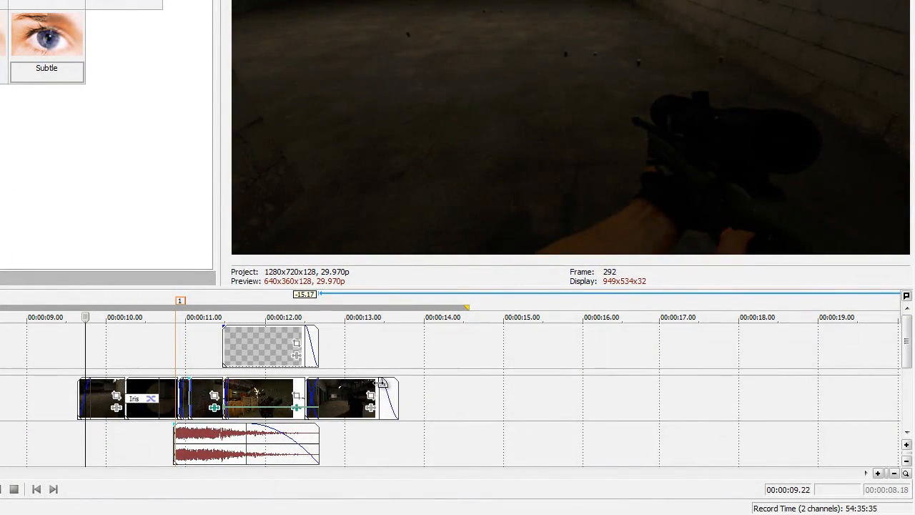
pyautogui.click(329, 390)
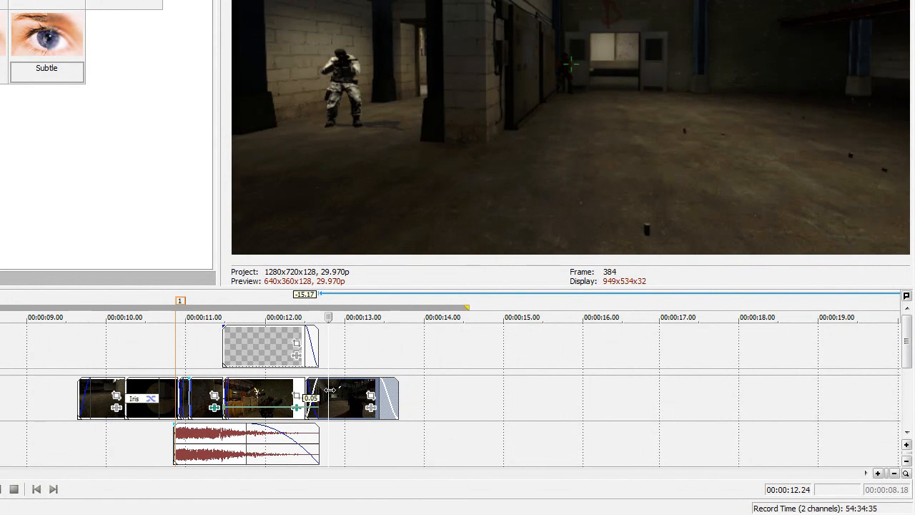